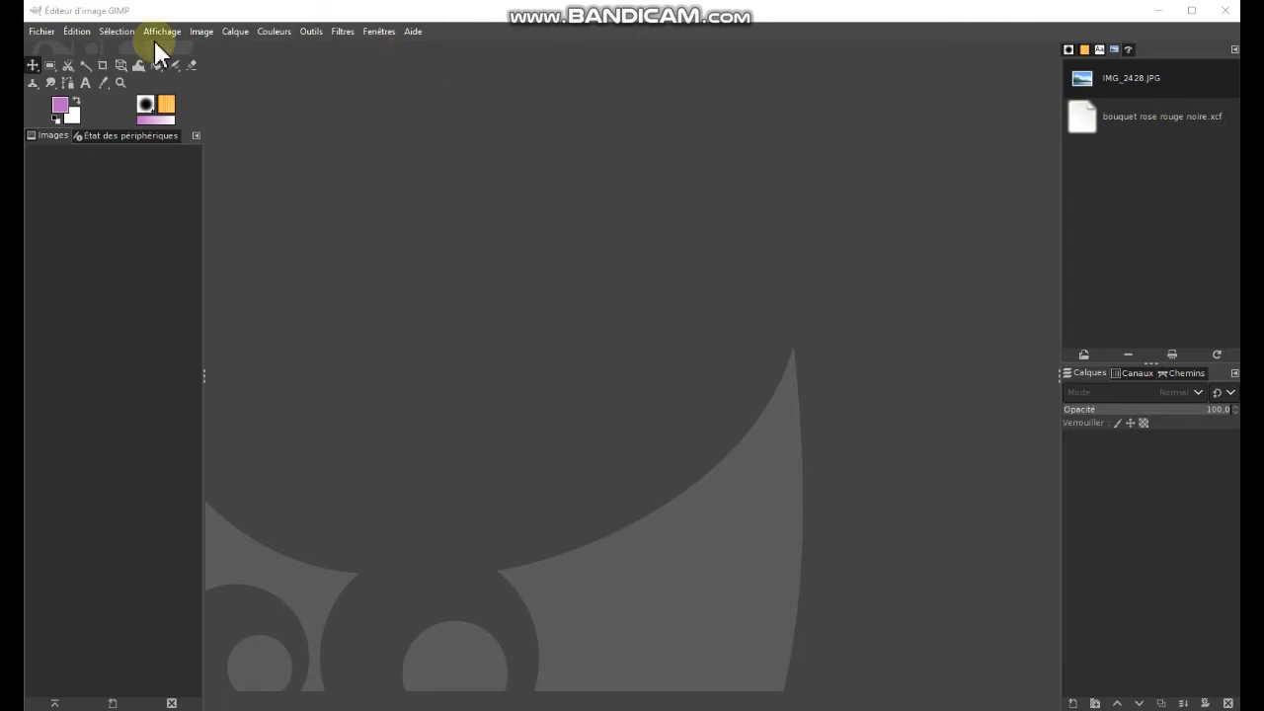
Set the interface theme to Gray and the icon theme to Color in the preferences.
{"action": "left_click", "coordinate": [76, 33]}
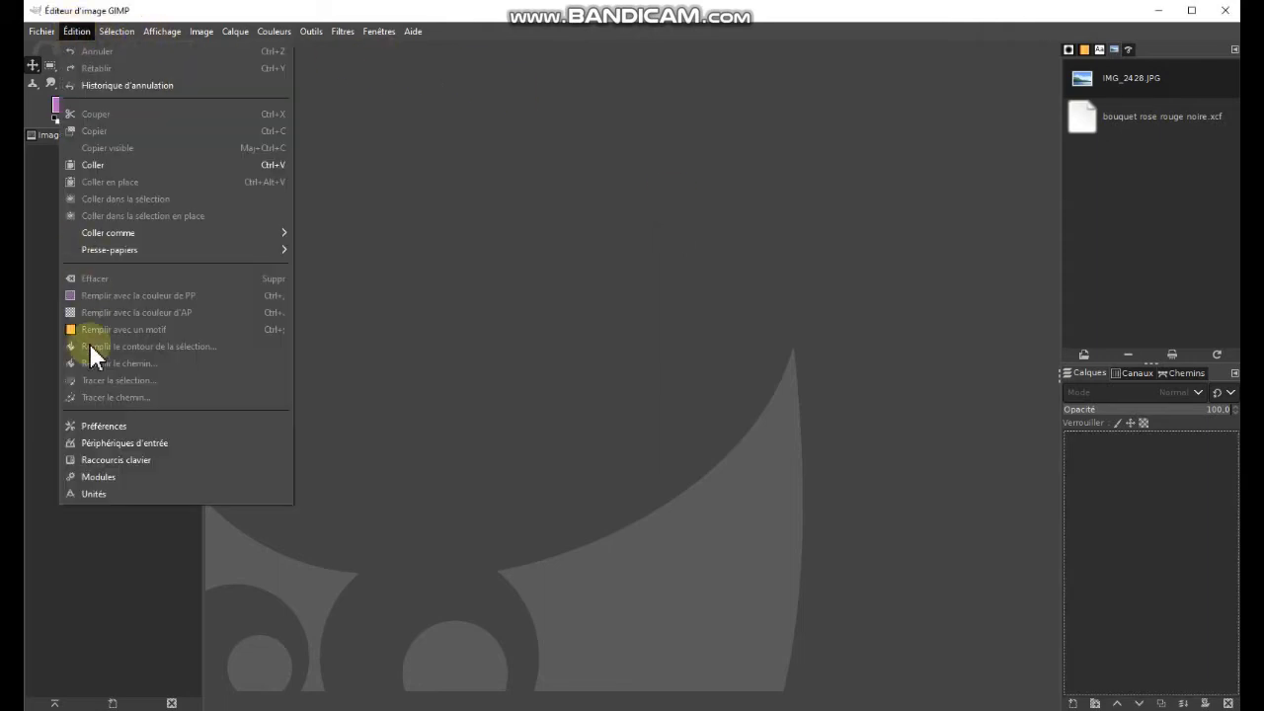
{"action": "left_click", "coordinate": [93, 425]}
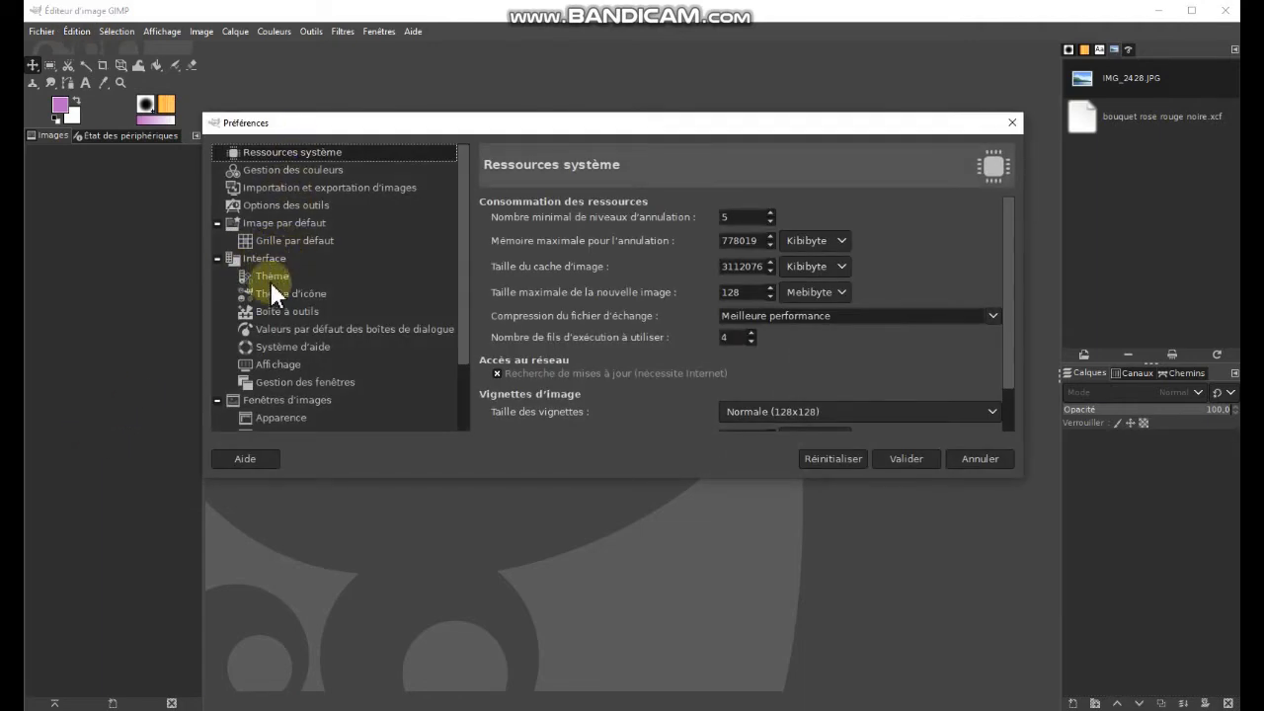
{"action": "left_click", "coordinate": [273, 279]}
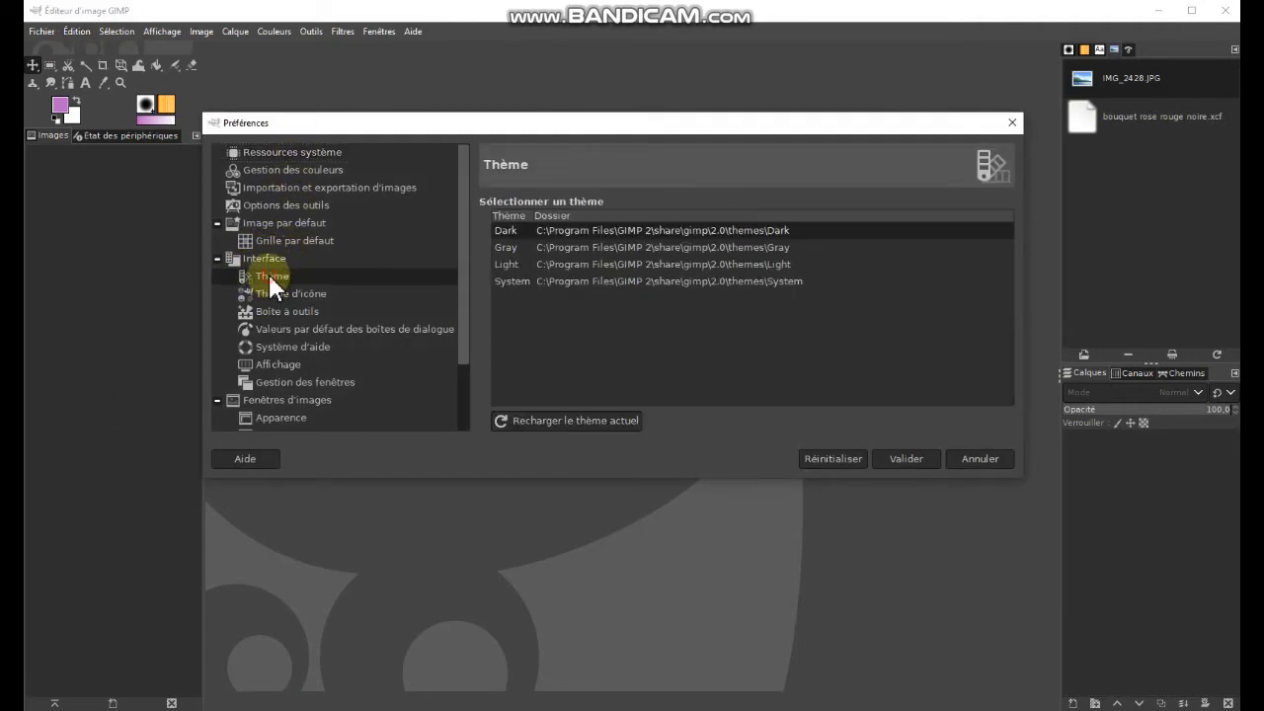
{"action": "left_click", "coordinate": [603, 247]}
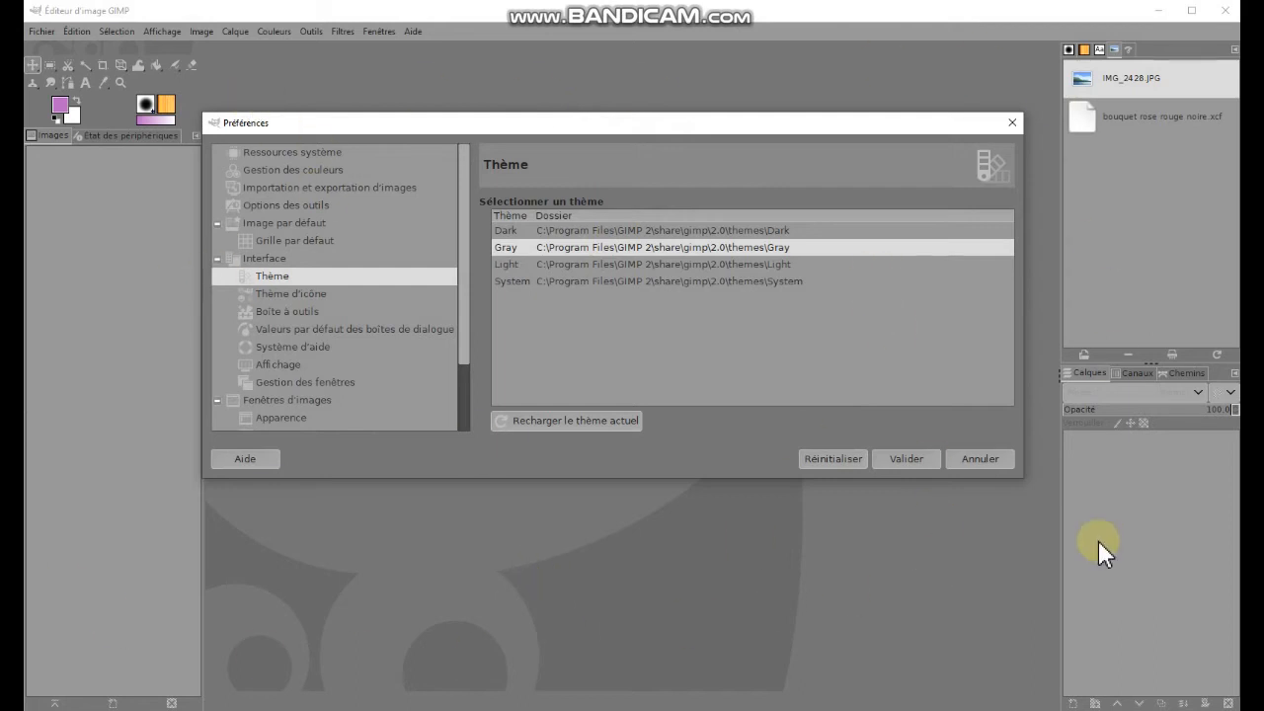
{"action": "left_click", "coordinate": [274, 293]}
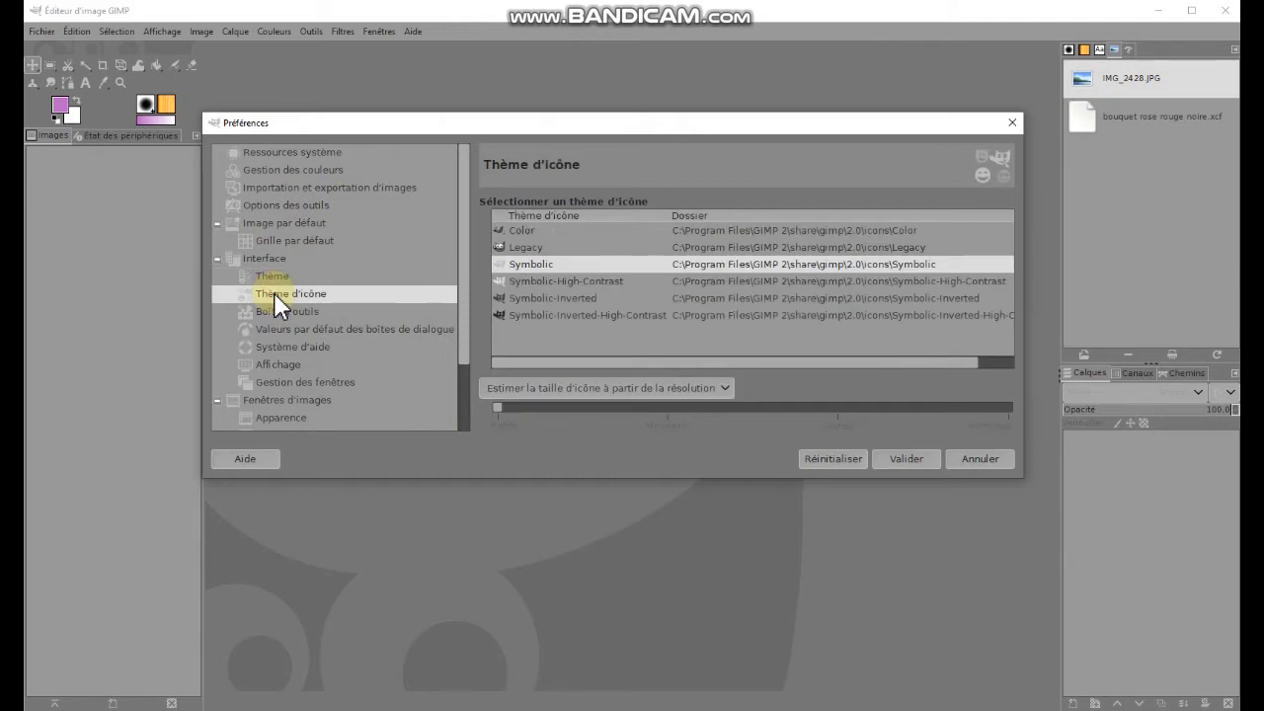
{"action": "left_click", "coordinate": [528, 229]}
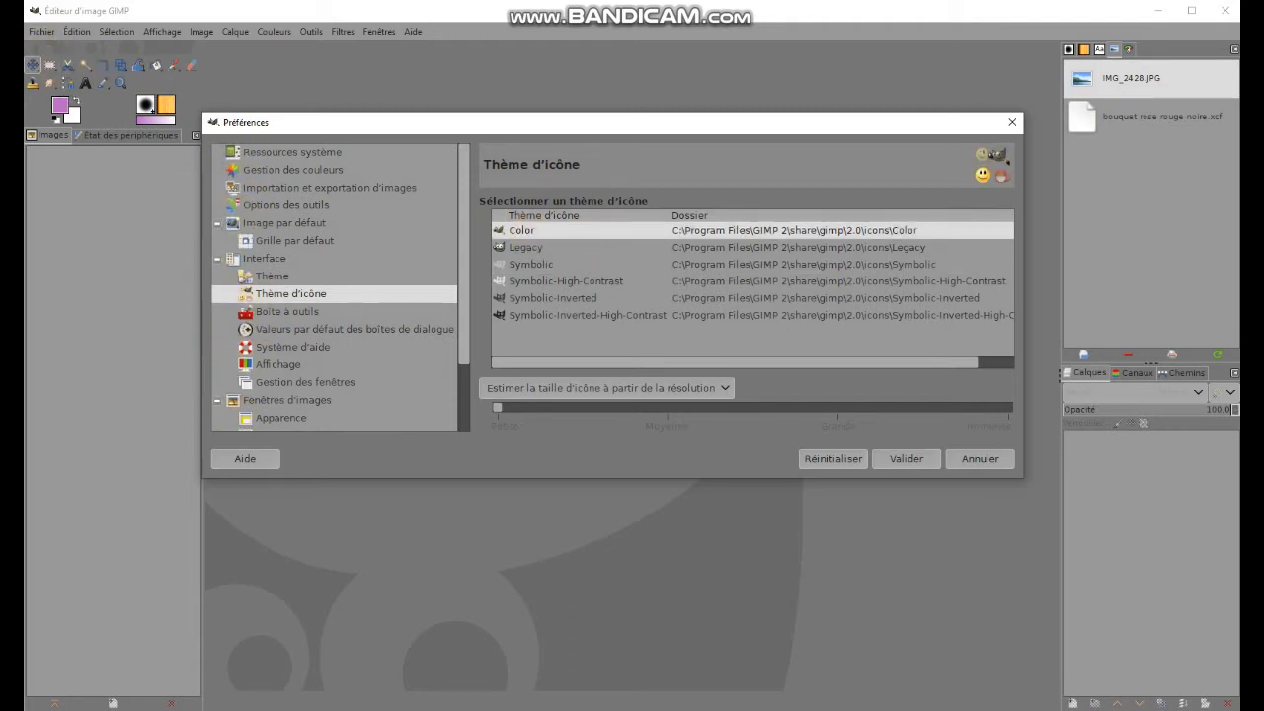
Turn the toolbox's display of active brushes, patterns and gradients off and back on, and apply the preferences.
{"action": "left_click", "coordinate": [270, 312]}
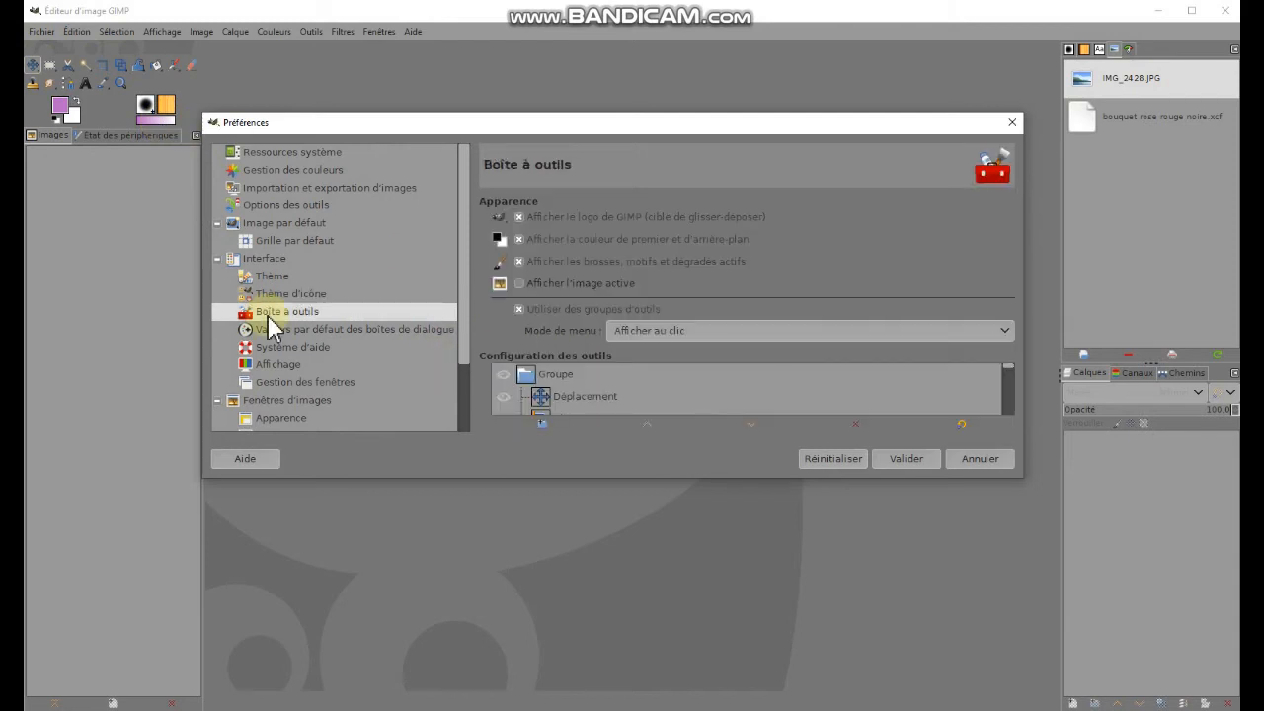
{"action": "left_click", "coordinate": [519, 262]}
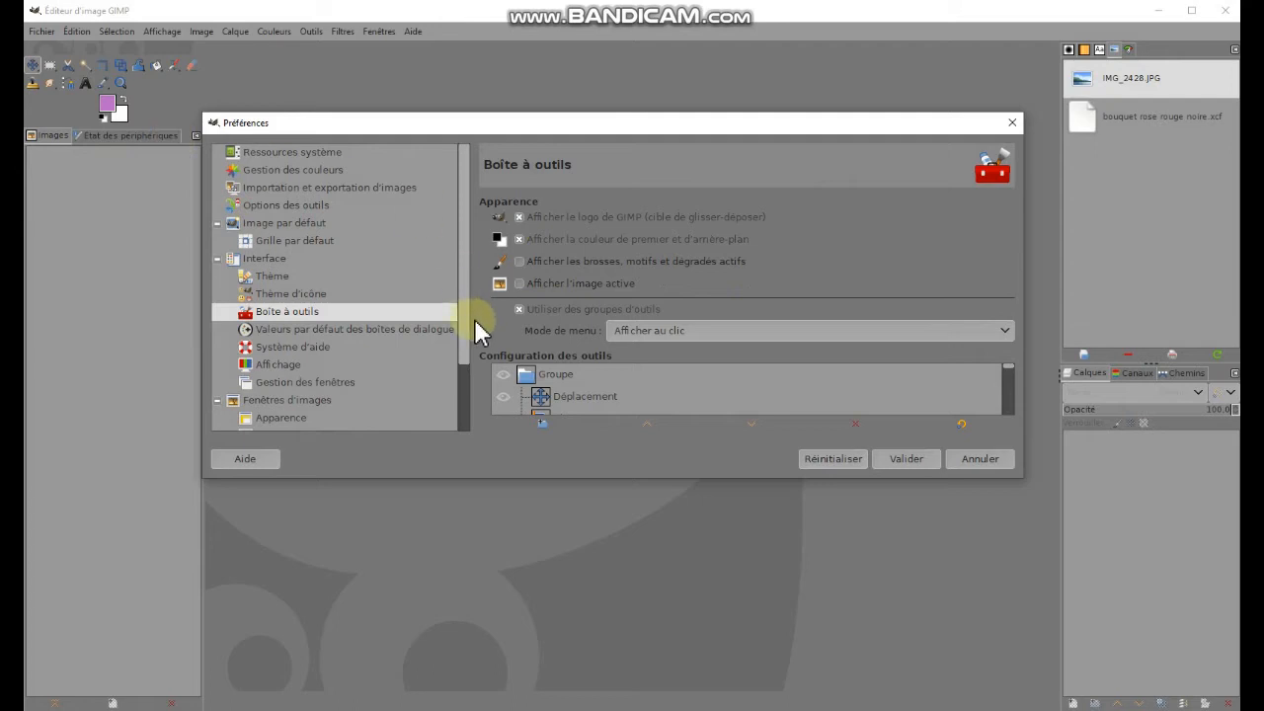
{"action": "left_click", "coordinate": [520, 263]}
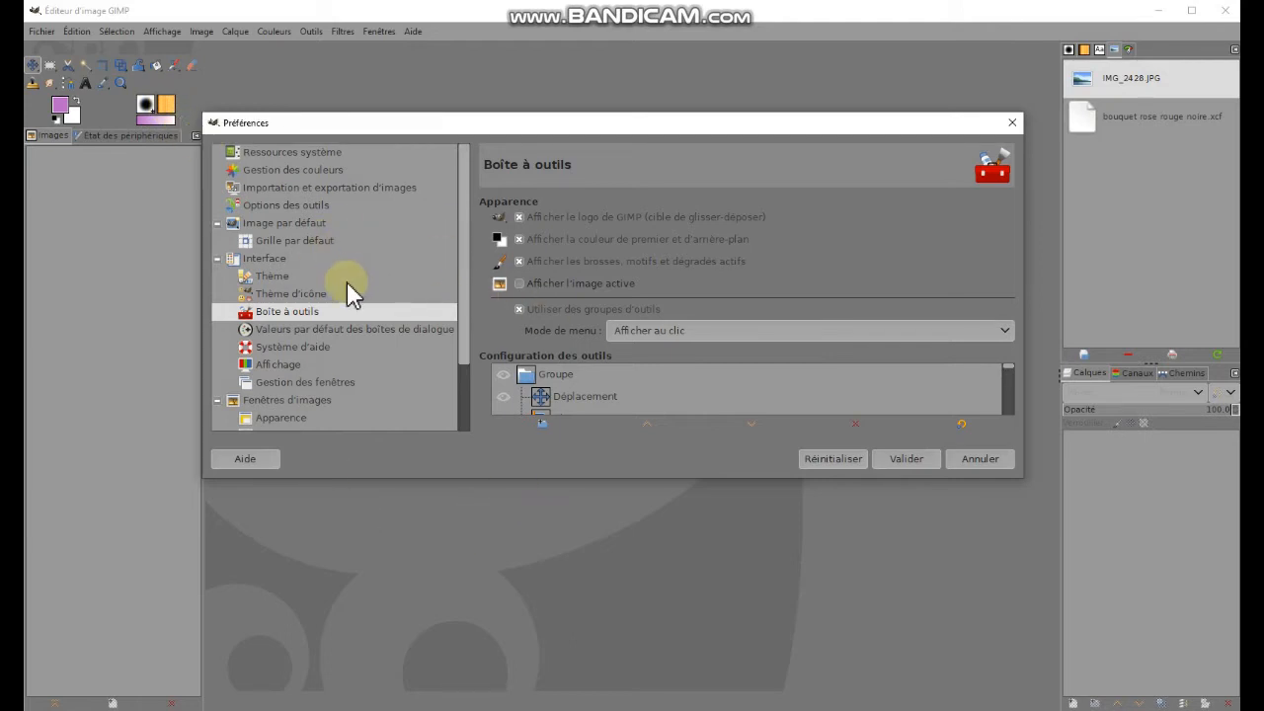
{"action": "left_click", "coordinate": [906, 458]}
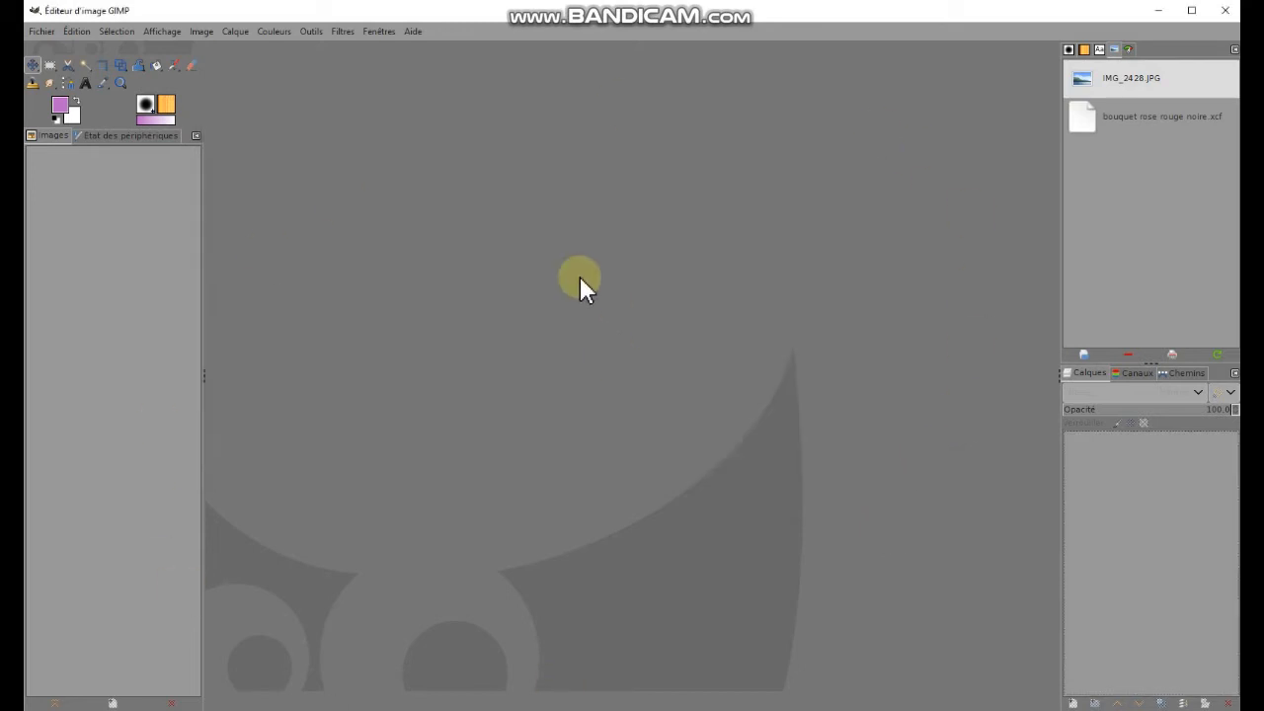
{"action": "left_click", "coordinate": [155, 32]}
{"action": "mouse_move", "coordinate": [116, 31]}
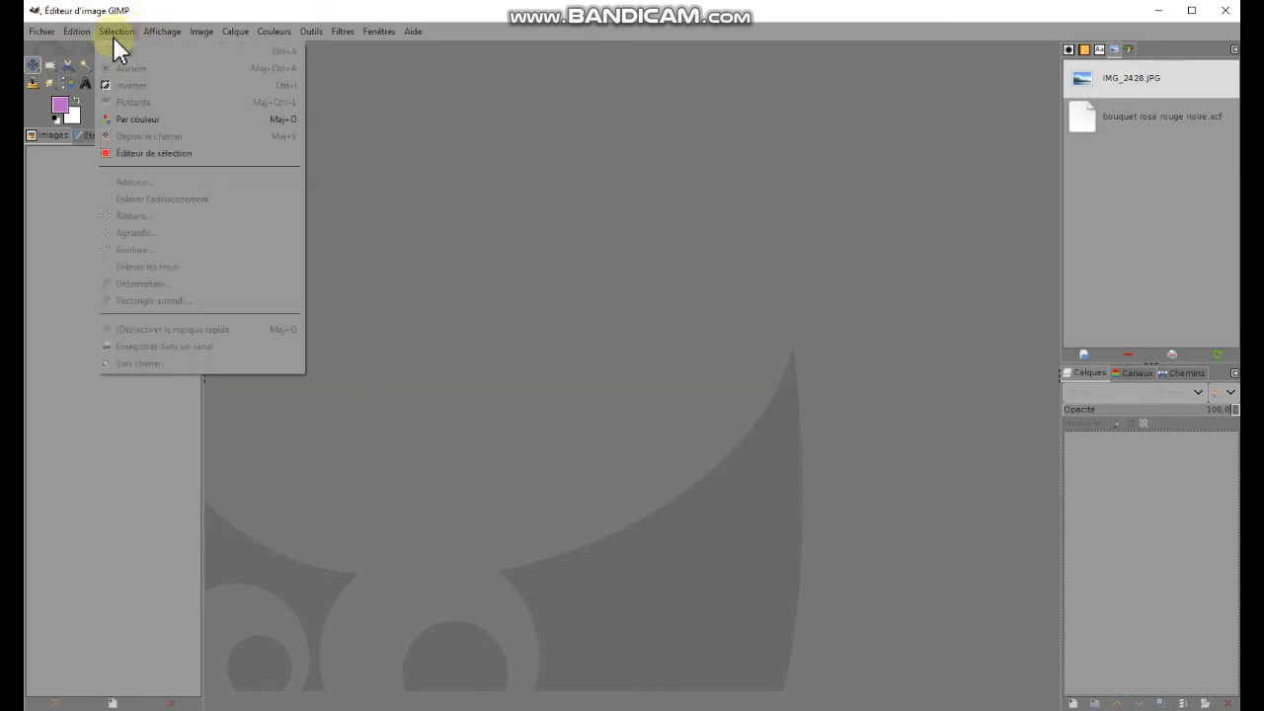
{"action": "key", "text": "Right"}
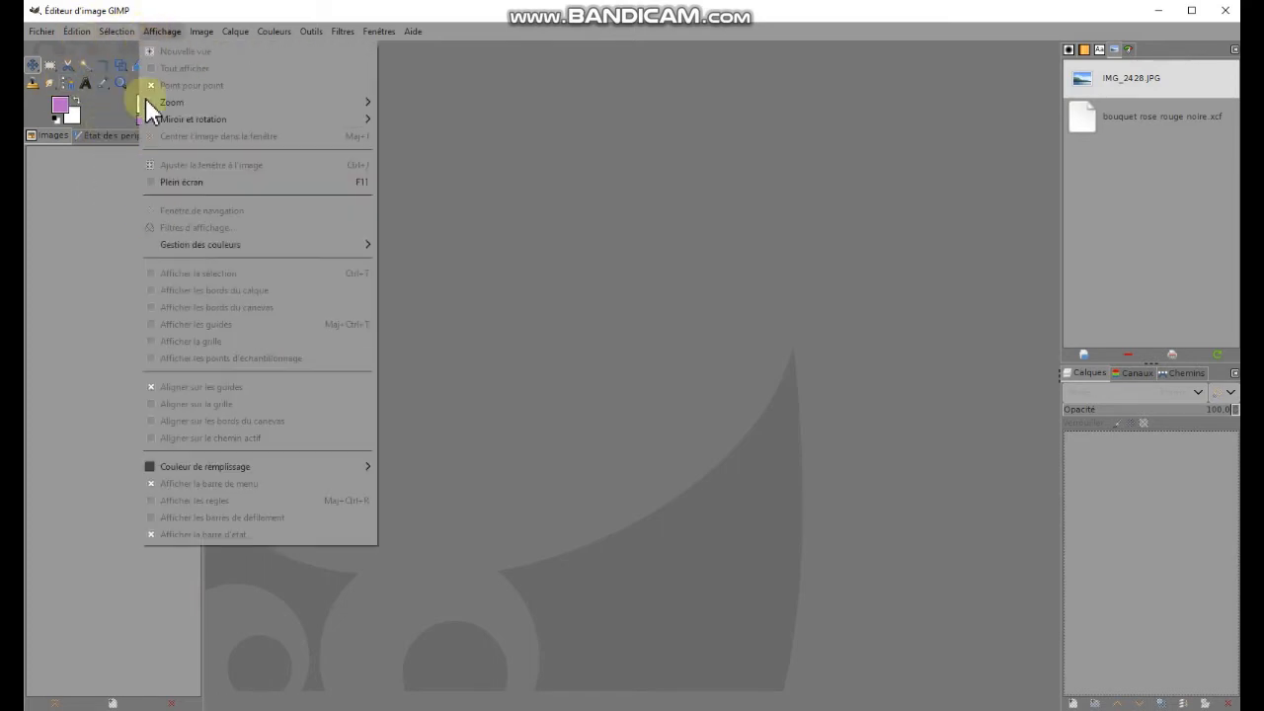
{"action": "mouse_move", "coordinate": [32, 35]}
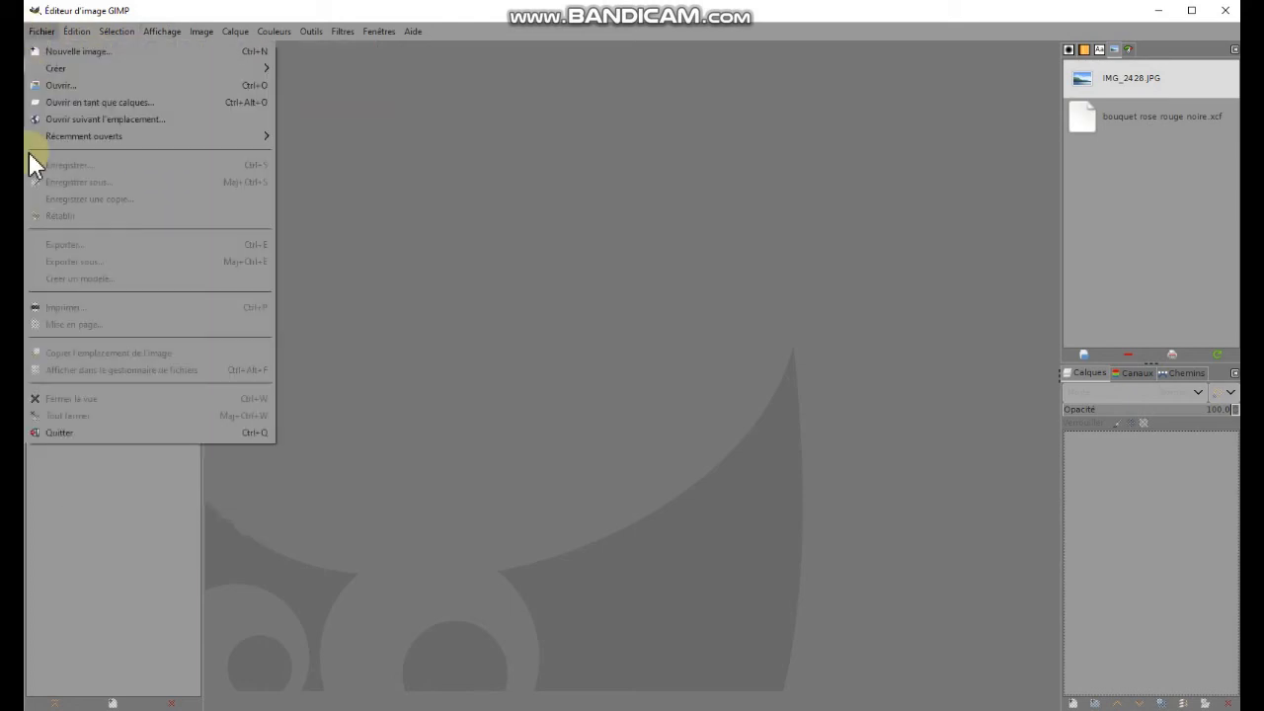
{"action": "mouse_move", "coordinate": [76, 31]}
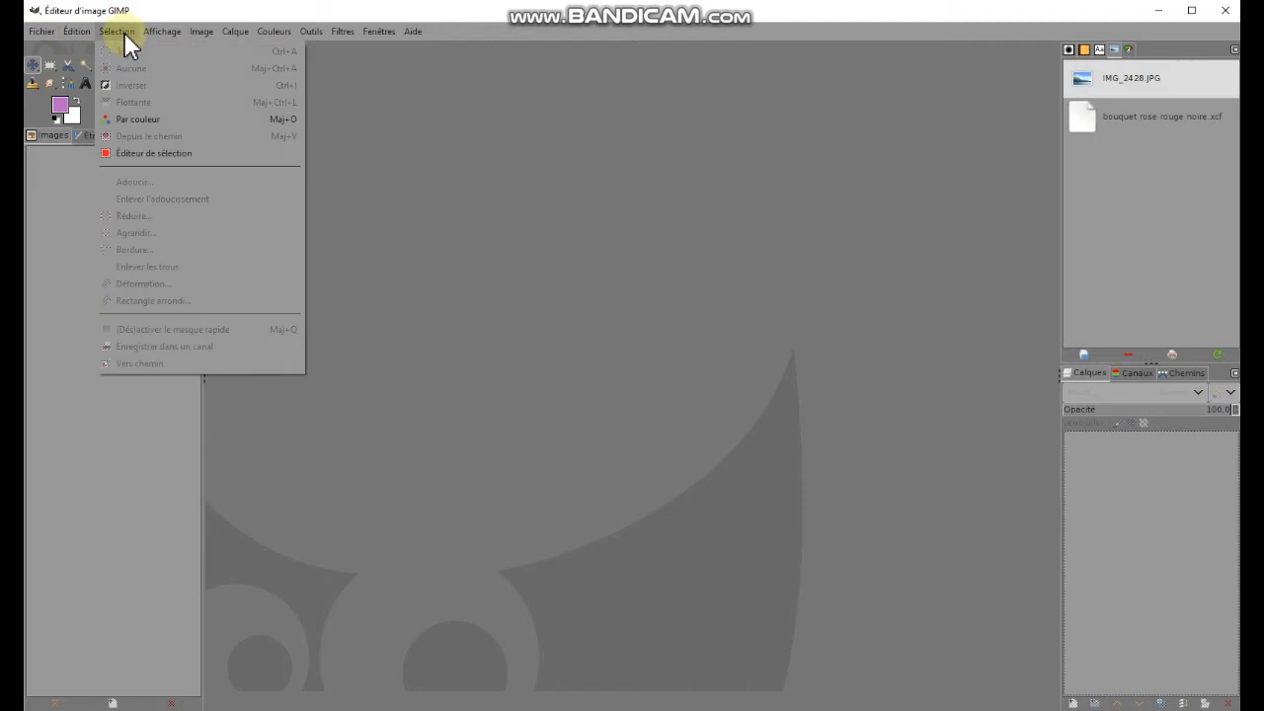
{"action": "left_click", "coordinate": [54, 210]}
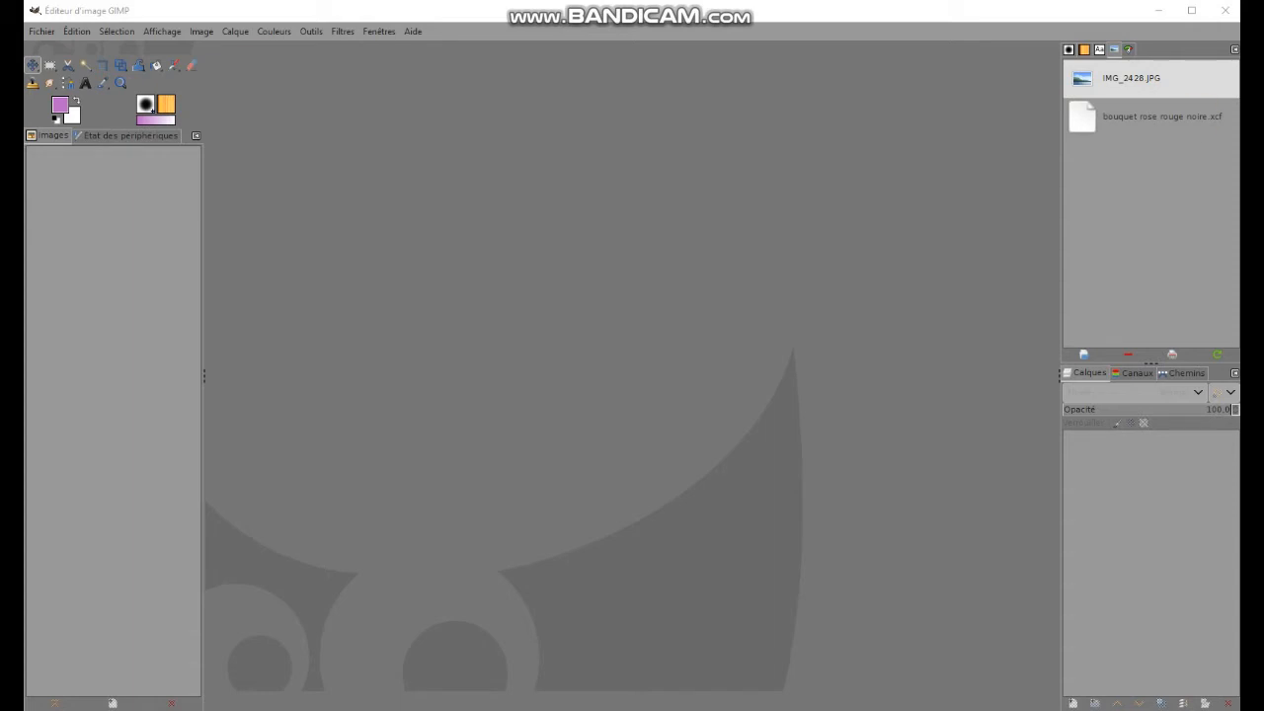
Open the image danceuse fond.JPG from the GIMP exercise folder on the STOCKAGE (D:) drive.
{"action": "left_click", "coordinate": [40, 32]}
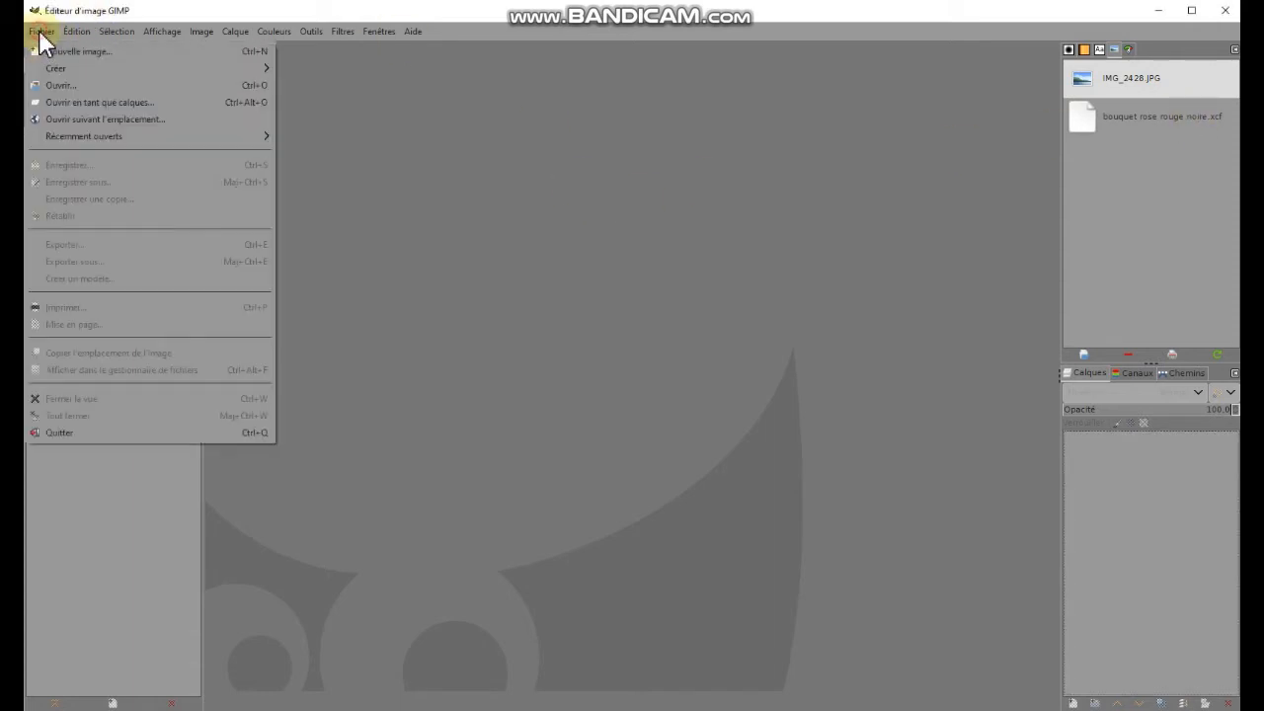
{"action": "left_click", "coordinate": [62, 88]}
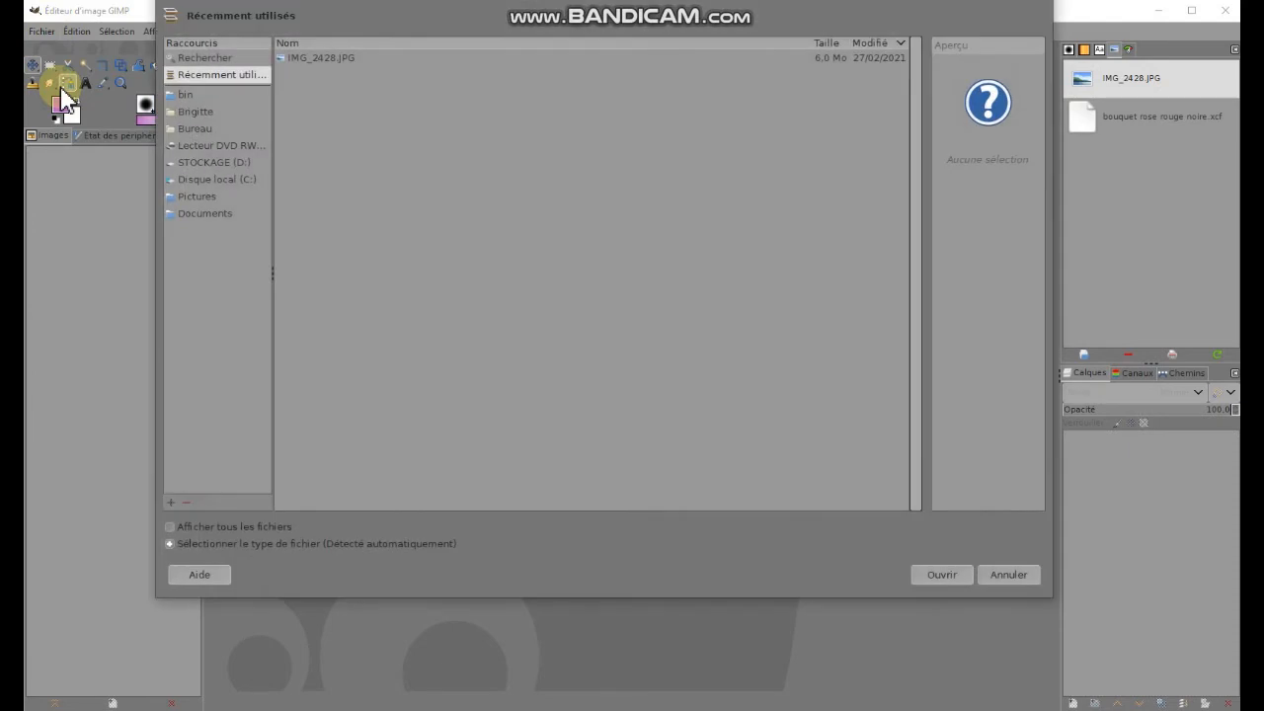
{"action": "left_click", "coordinate": [202, 162]}
{"action": "left_click", "coordinate": [313, 91]}
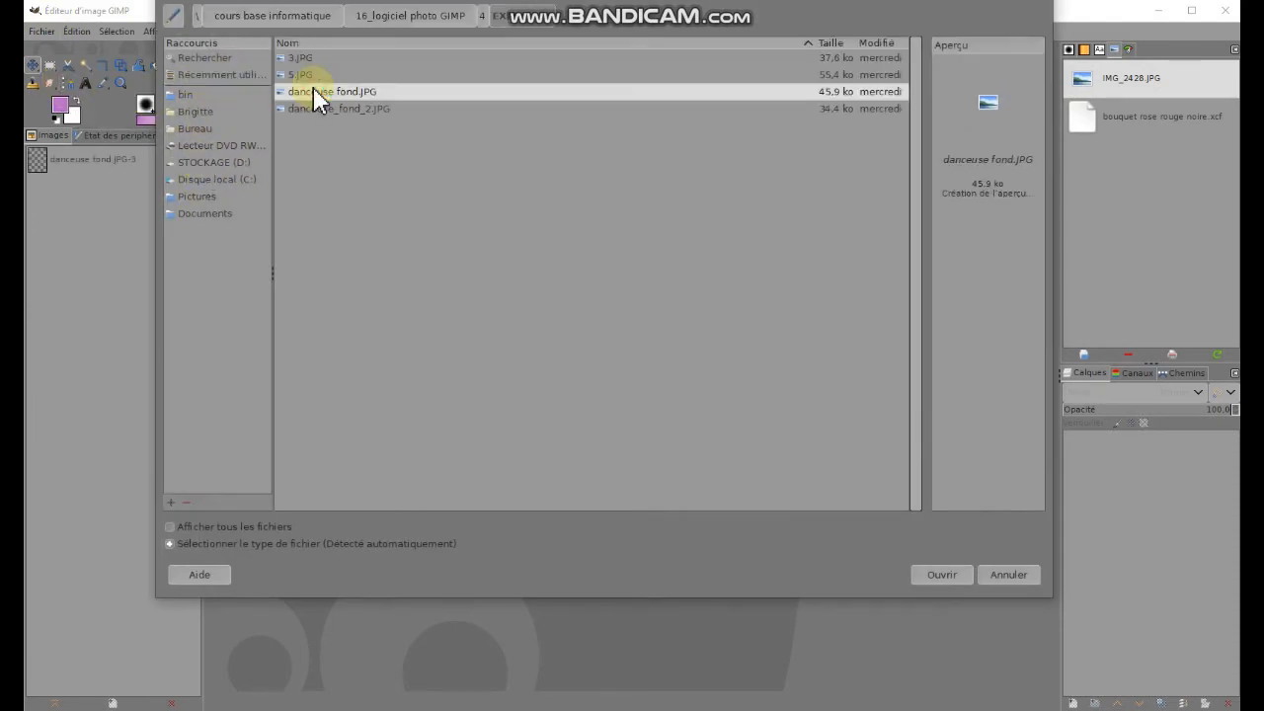
{"action": "left_click", "coordinate": [948, 574]}
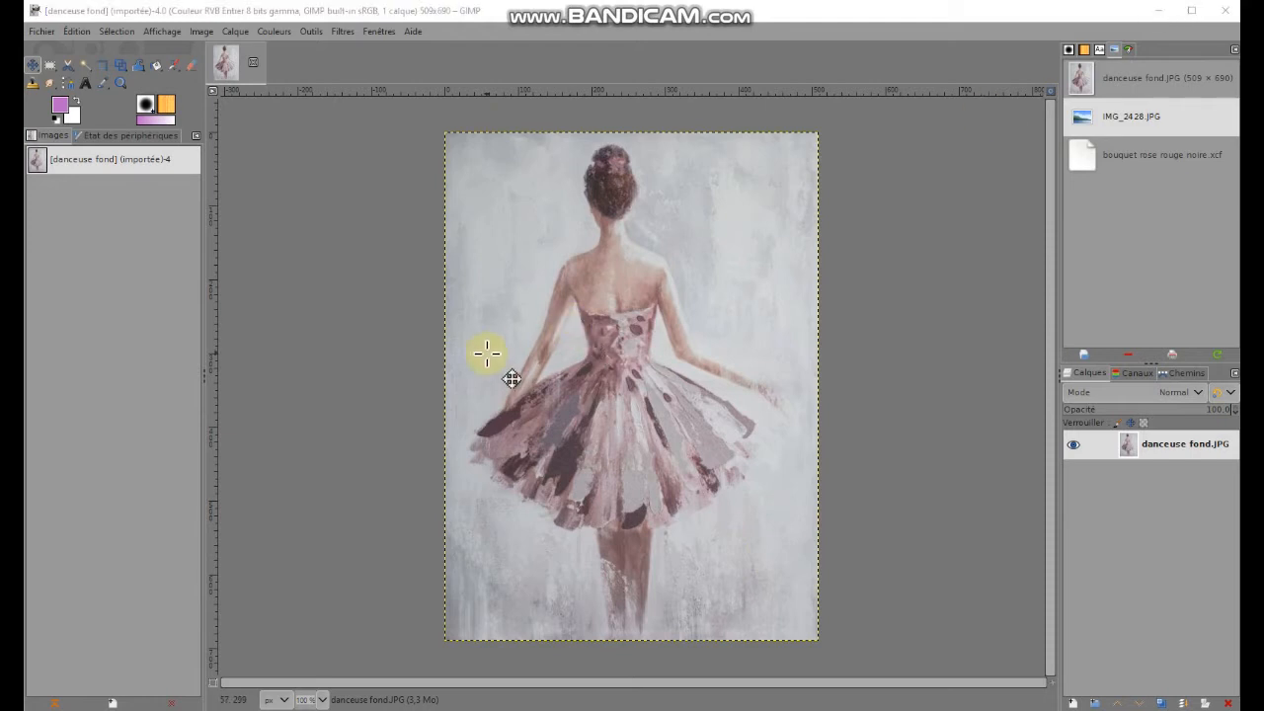
Set the dancer image's canvas size to 200 mm wide and 250 mm high.
{"action": "left_click", "coordinate": [321, 699]}
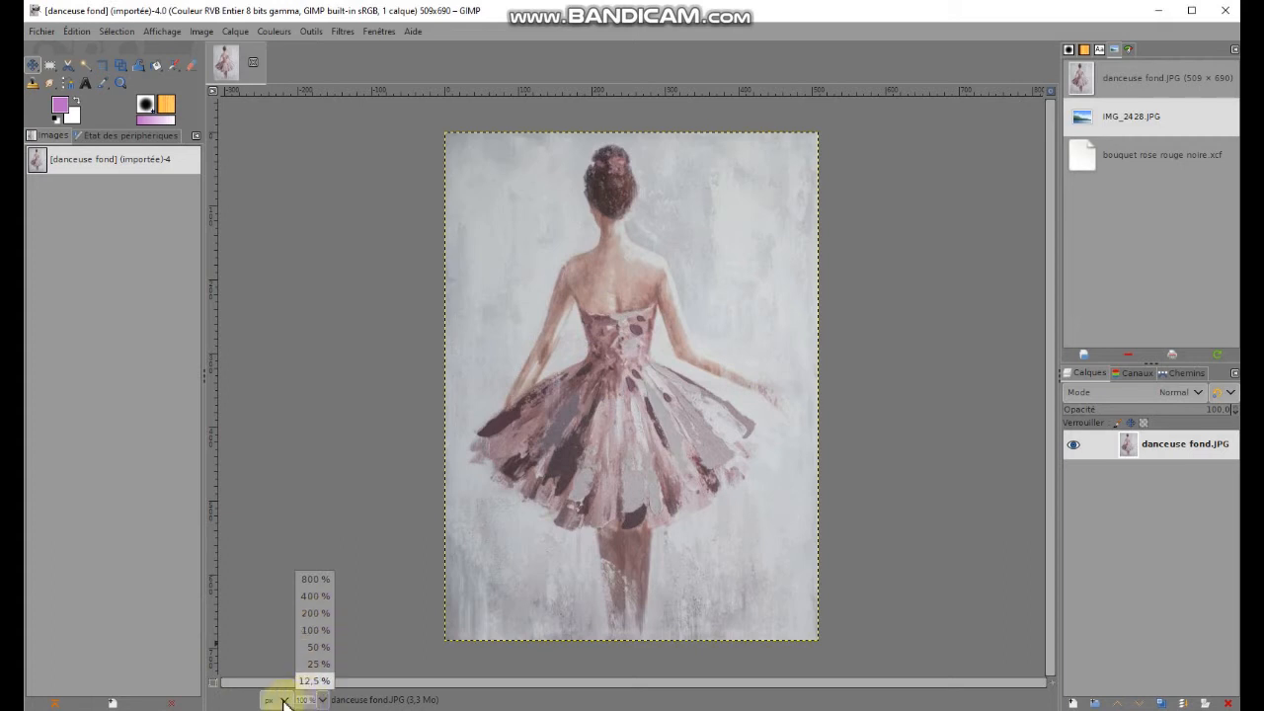
{"action": "left_click", "coordinate": [314, 647]}
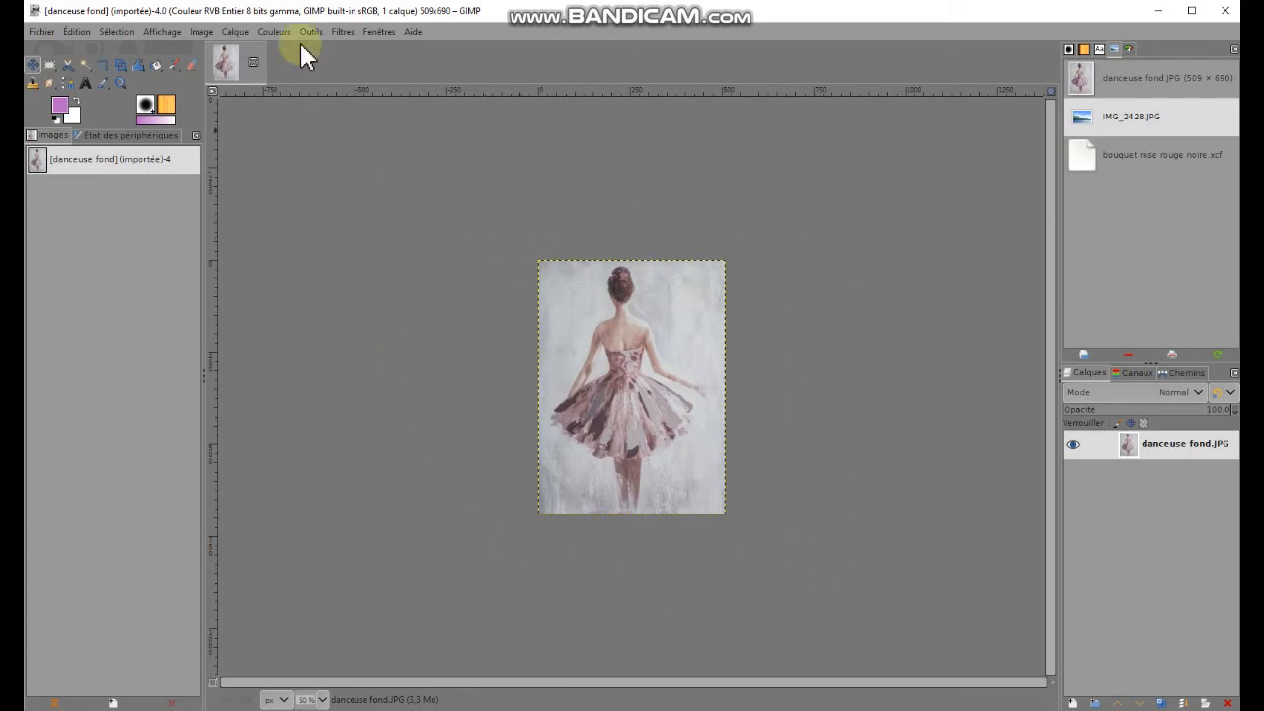
{"action": "left_click", "coordinate": [202, 32]}
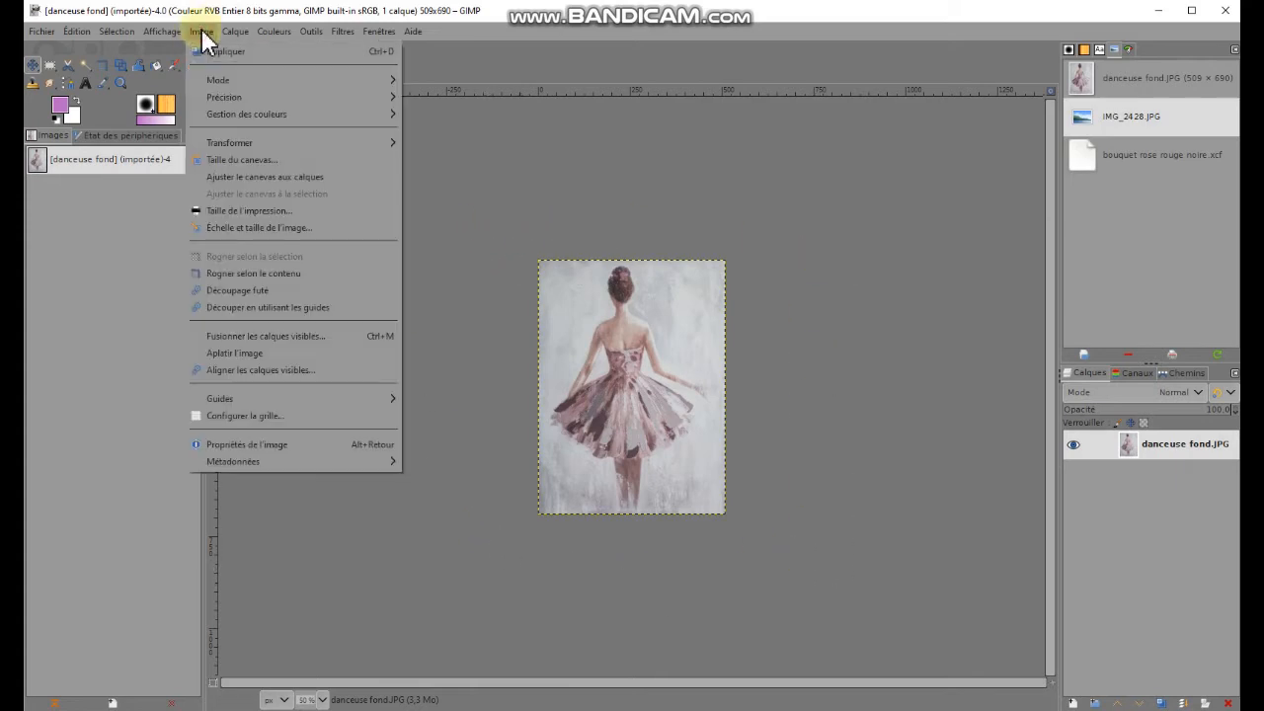
{"action": "left_click", "coordinate": [242, 160]}
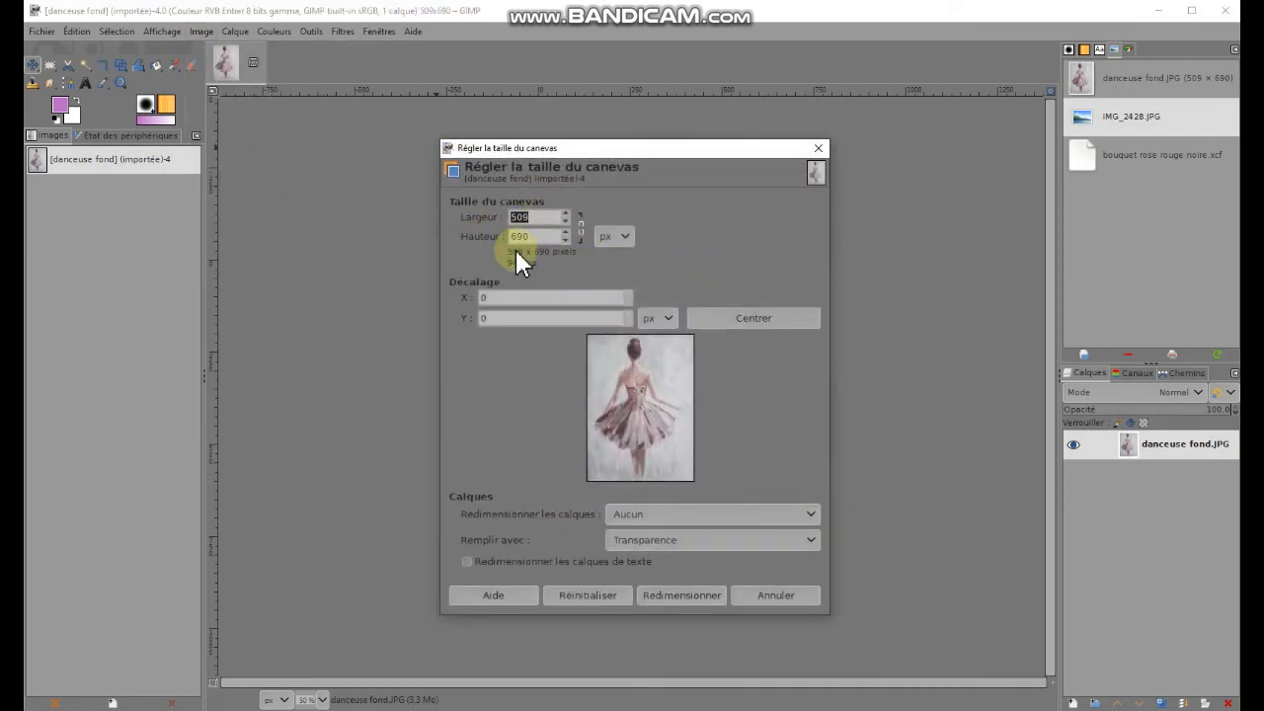
{"action": "left_click", "coordinate": [620, 239]}
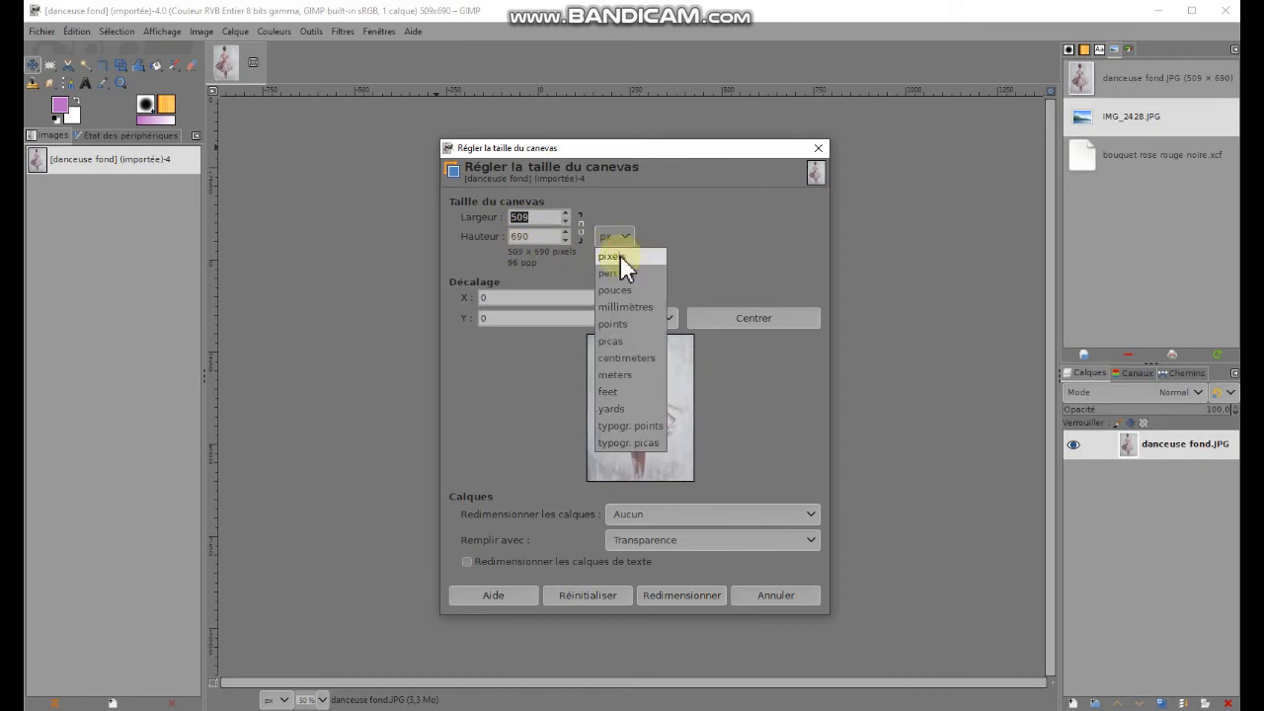
{"action": "left_click", "coordinate": [627, 306]}
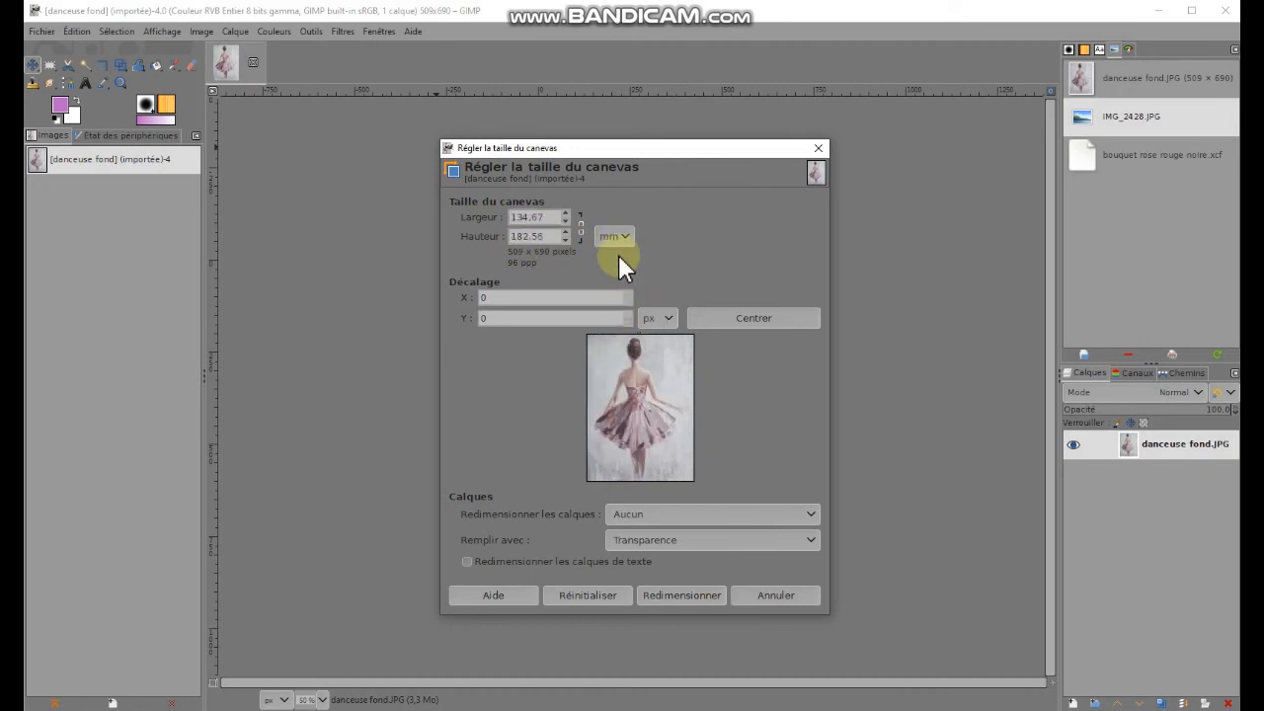
{"action": "left_click_drag", "start_coordinate": [549, 217], "coordinate": [484, 219]}
{"action": "type", "text": "200"}
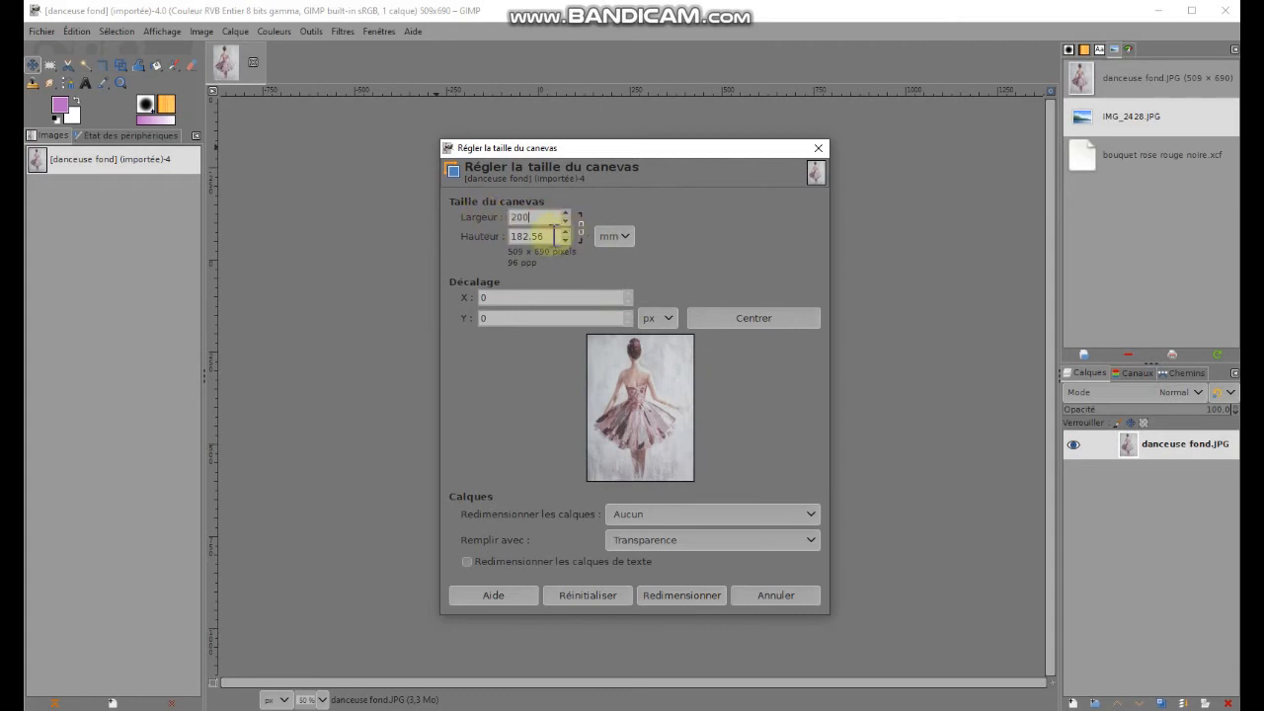
{"action": "left_click_drag", "start_coordinate": [549, 237], "coordinate": [497, 240]}
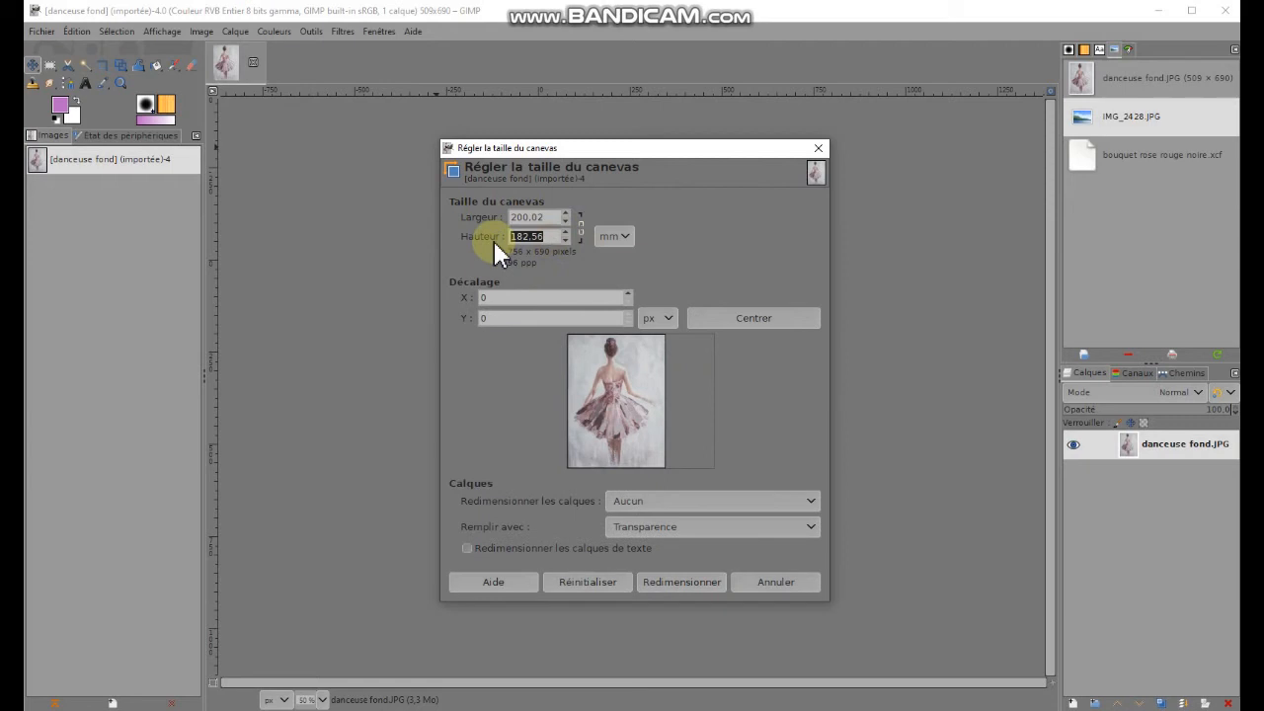
{"action": "type", "text": "250"}
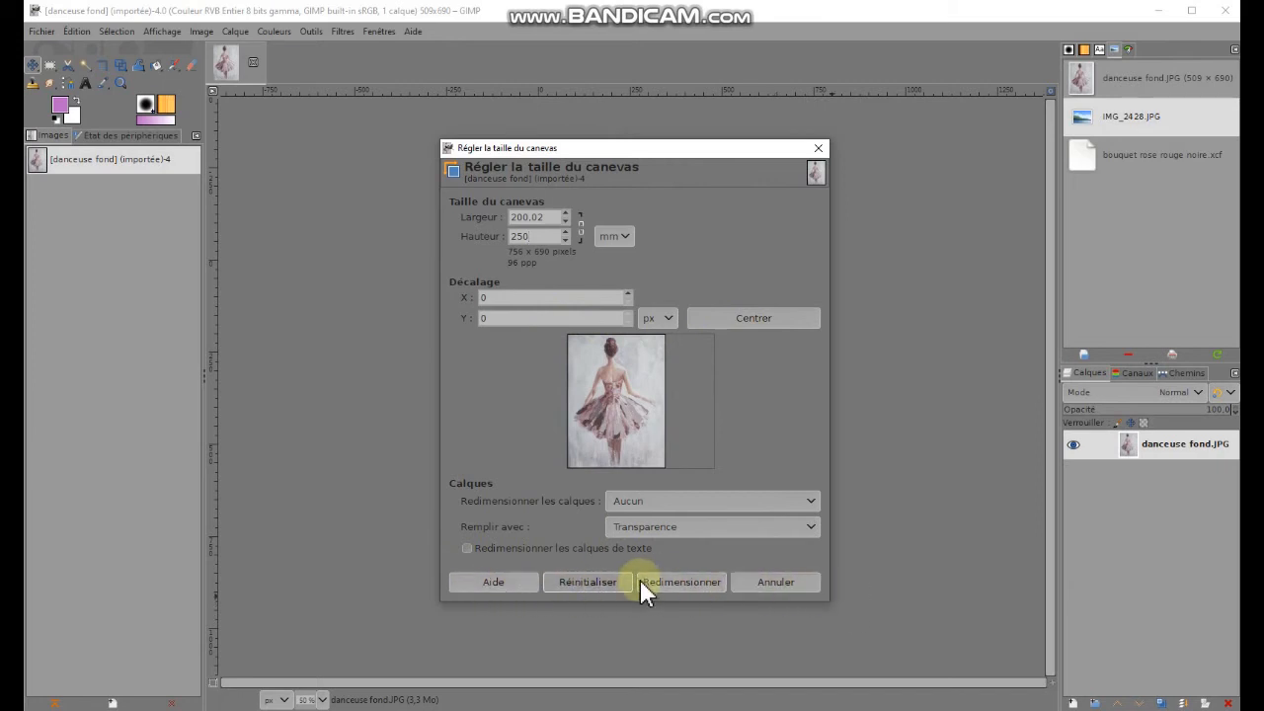
{"action": "left_click", "coordinate": [692, 580]}
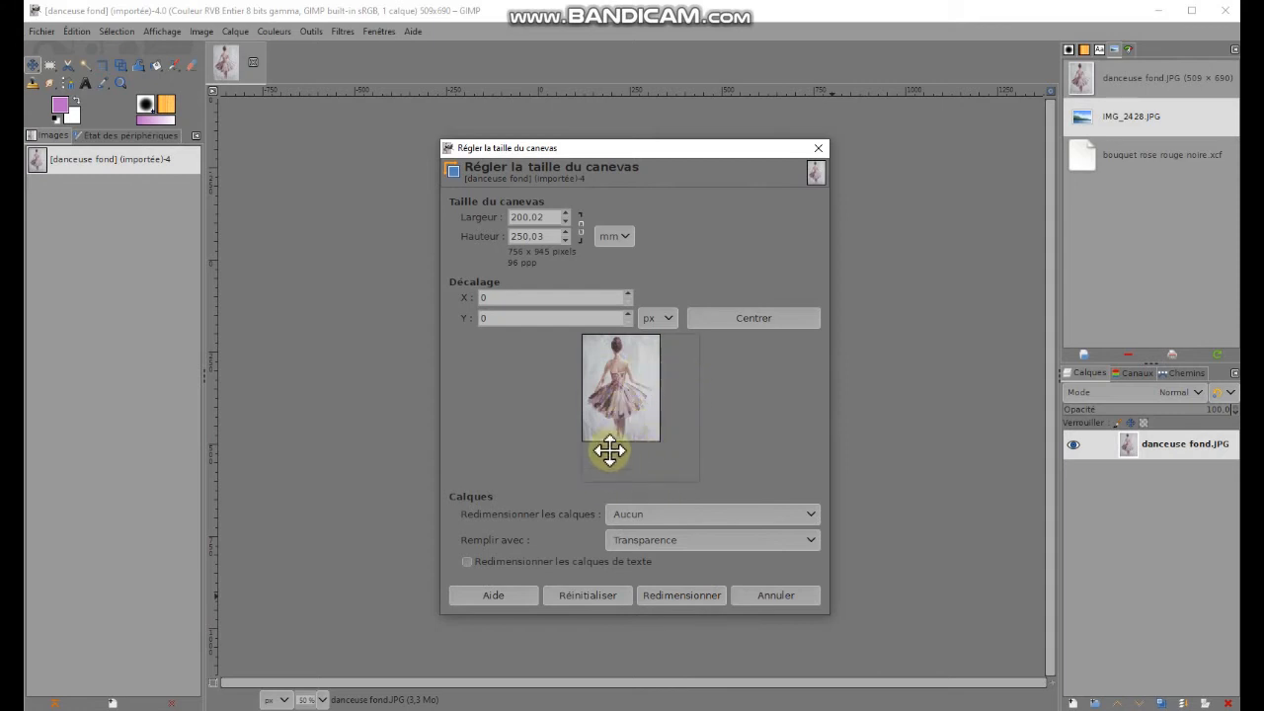
Place the picture near the middle of the enlarged canvas, offset about 137 px in X and 127 px in Y, and resize the canvas.
{"action": "left_click_drag", "start_coordinate": [610, 395], "coordinate": [632, 415]}
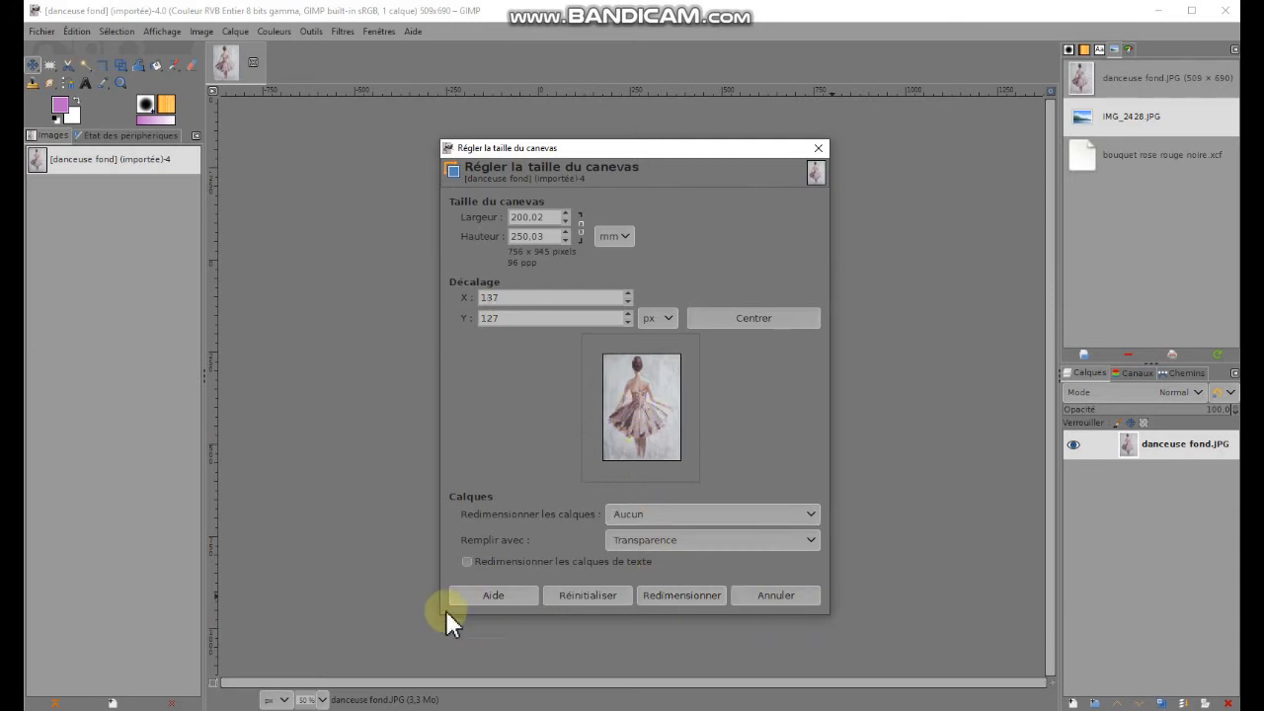
{"action": "left_click", "coordinate": [674, 596]}
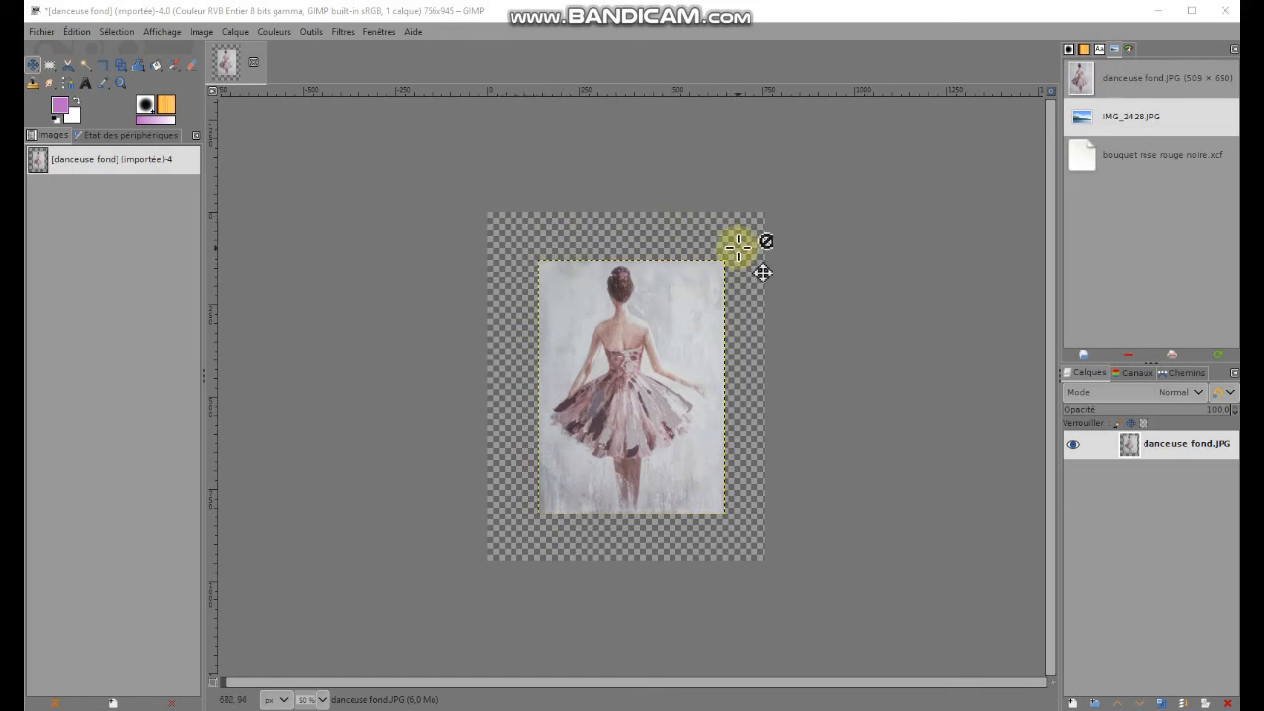
Resize the danceuse fond.JPG layer to the image's dimensions.
{"action": "left_click", "coordinate": [1162, 444]}
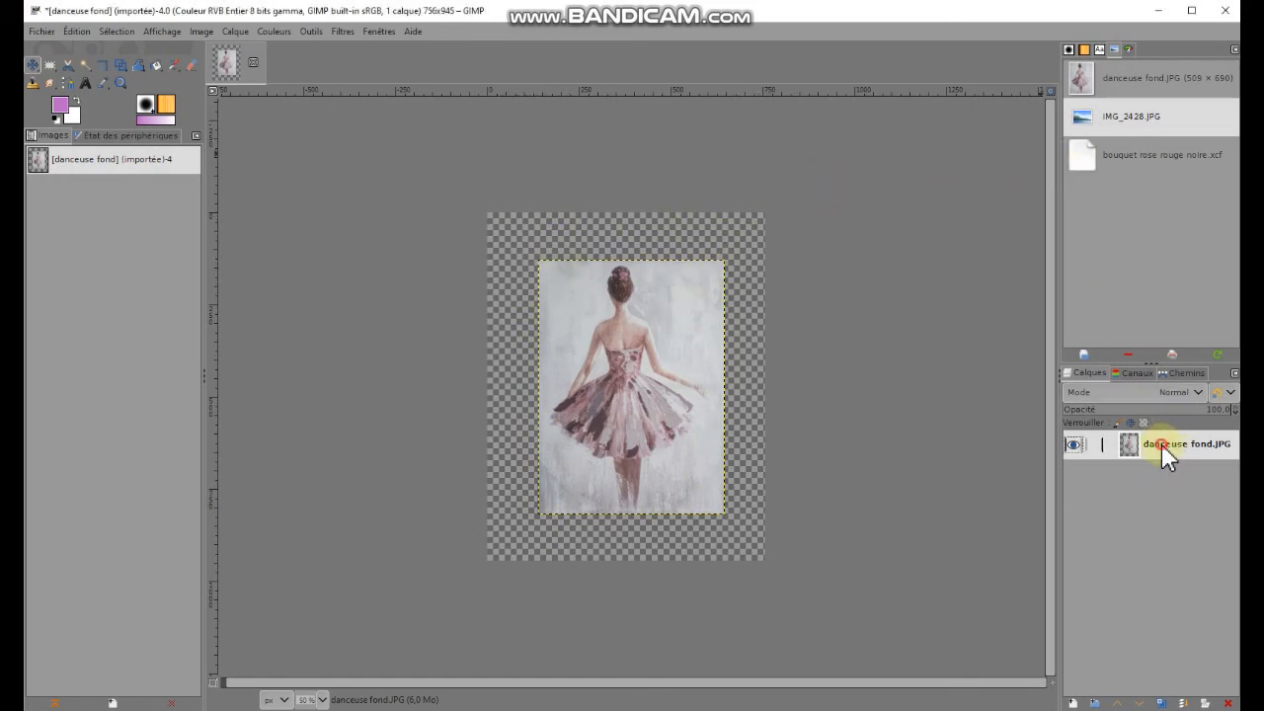
{"action": "left_click", "coordinate": [1109, 446]}
{"action": "right_click", "coordinate": [1179, 444]}
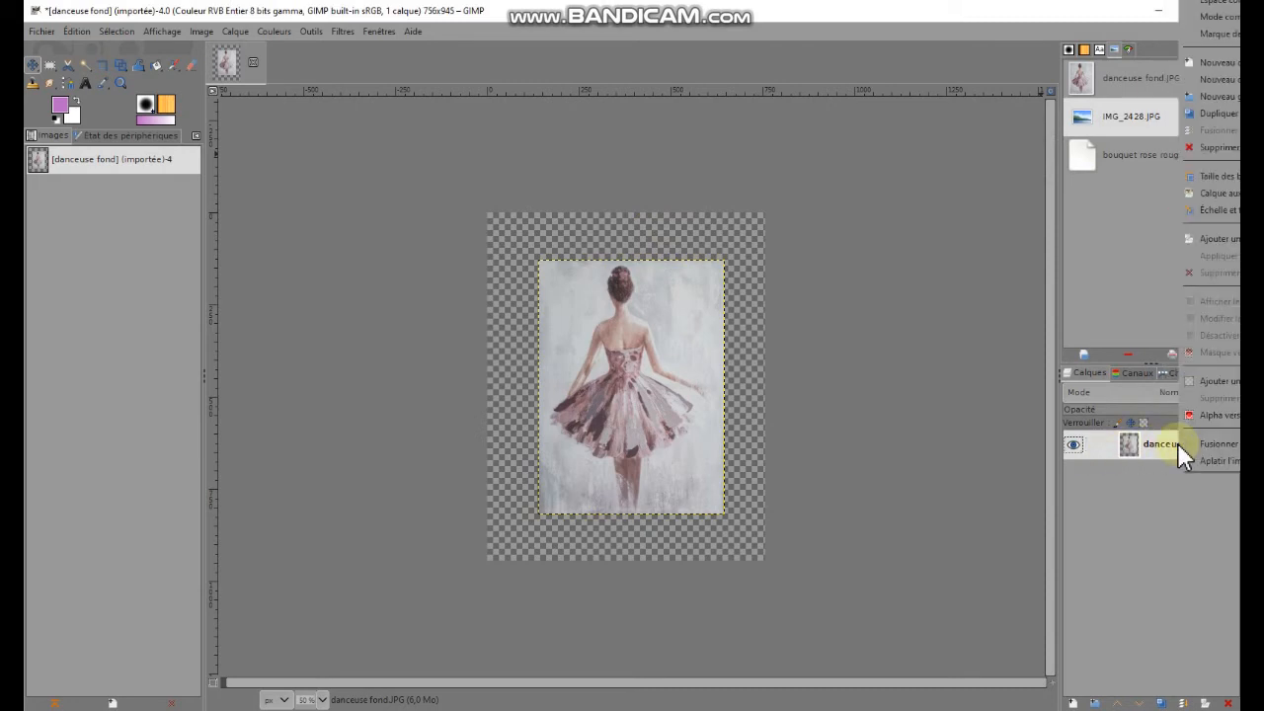
{"action": "left_click", "coordinate": [1214, 195]}
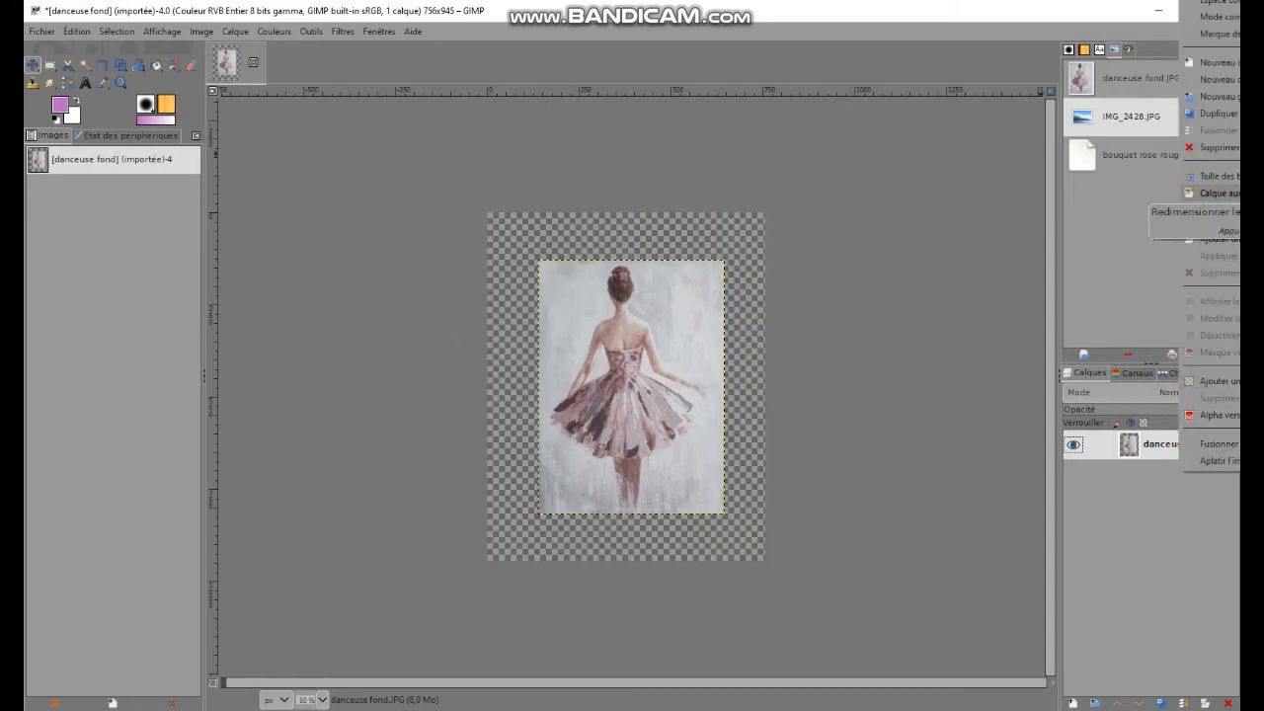
{"action": "left_click", "coordinate": [1214, 194]}
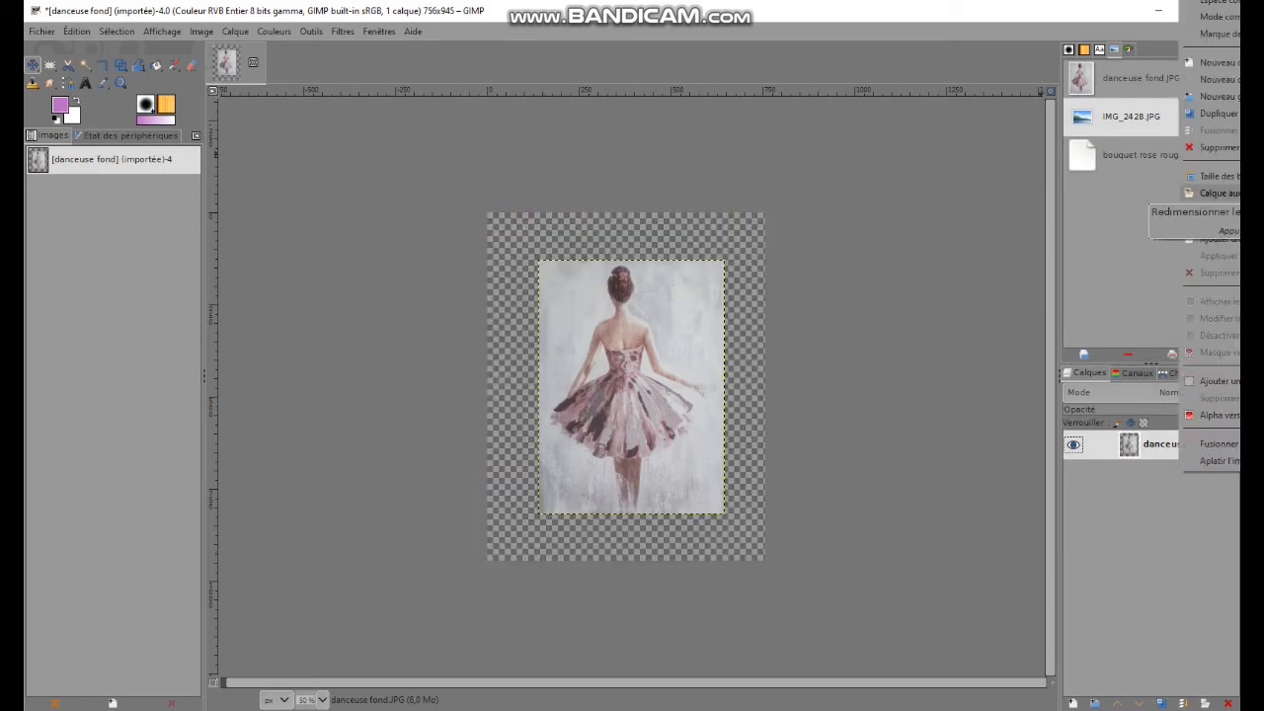
{"action": "left_click", "coordinate": [1214, 194]}
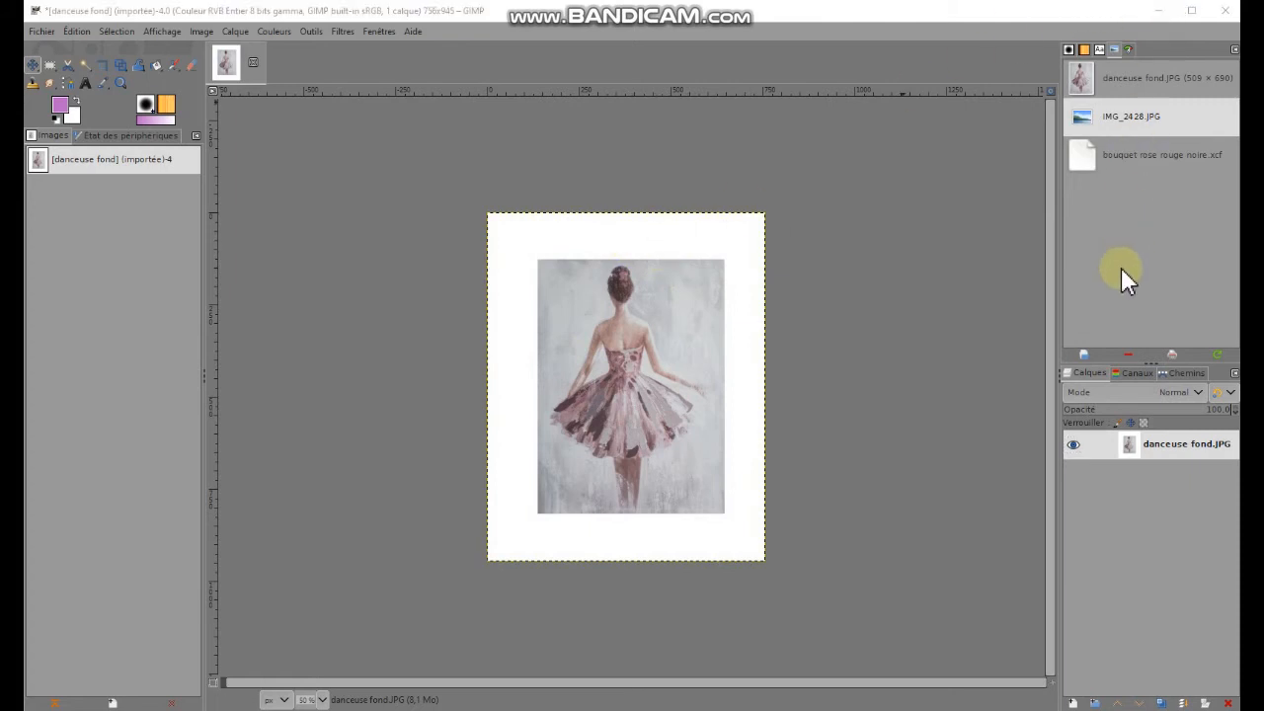
Duplicate the danceuse fond.JPG layer and rename the copy as Calque de travail1.
{"action": "right_click", "coordinate": [1161, 445]}
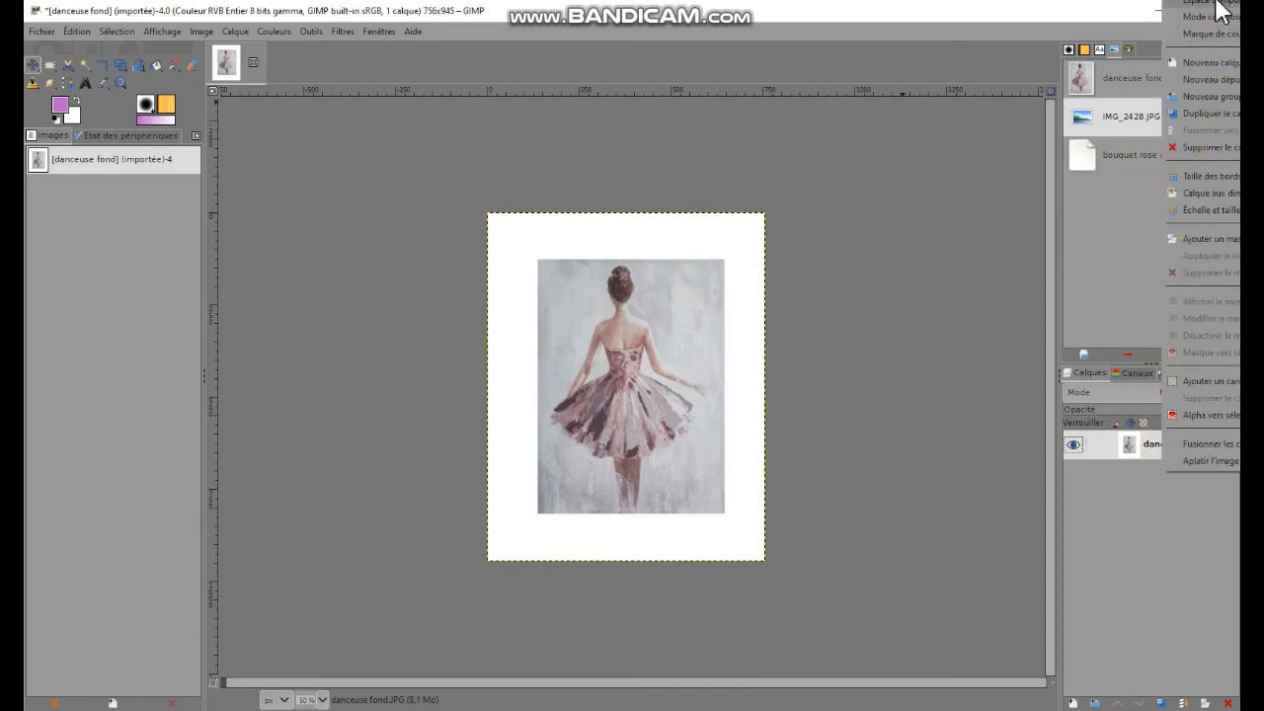
{"action": "left_click", "coordinate": [1223, 116]}
{"action": "left_click", "coordinate": [1171, 529]}
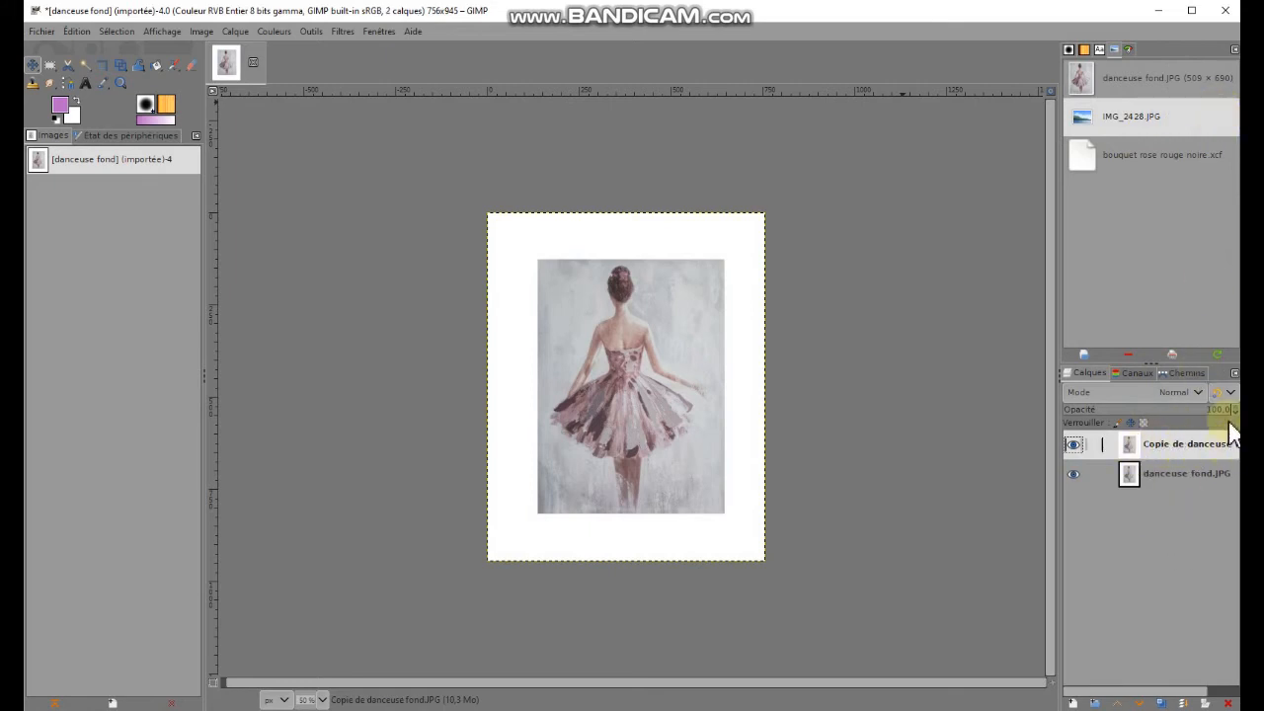
{"action": "double_click", "coordinate": [1158, 444]}
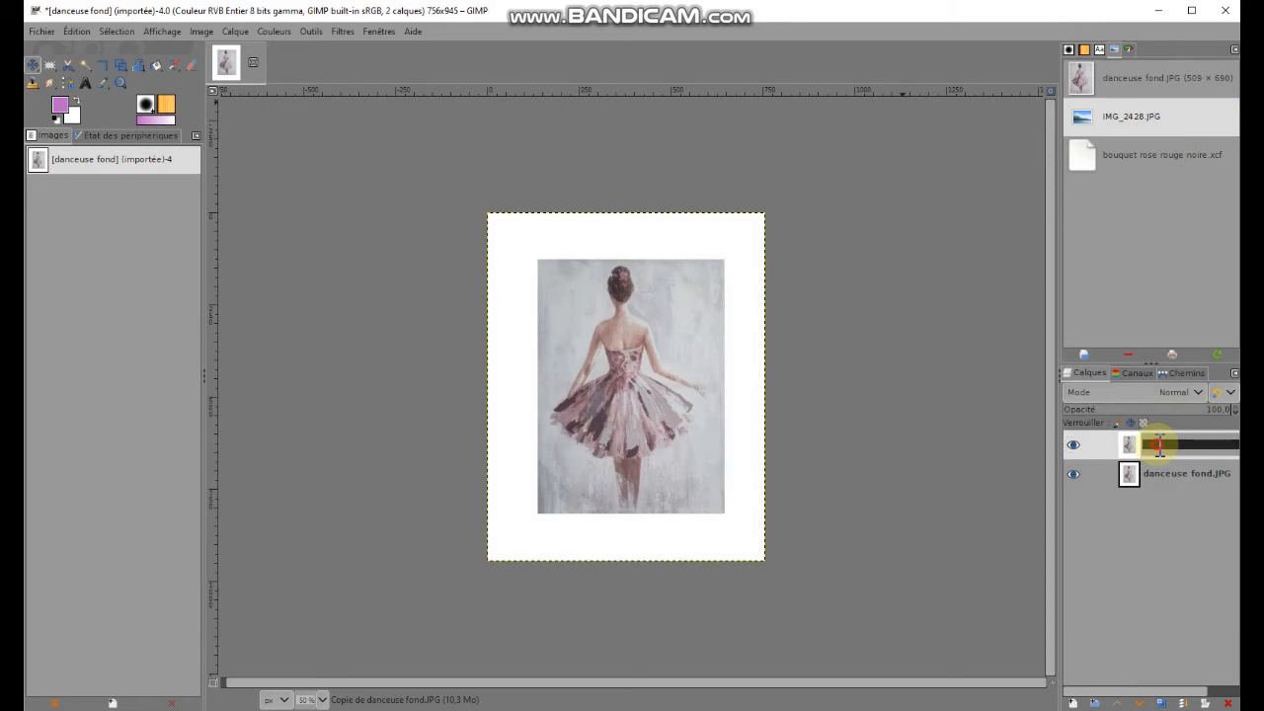
{"action": "key", "text": "Escape"}
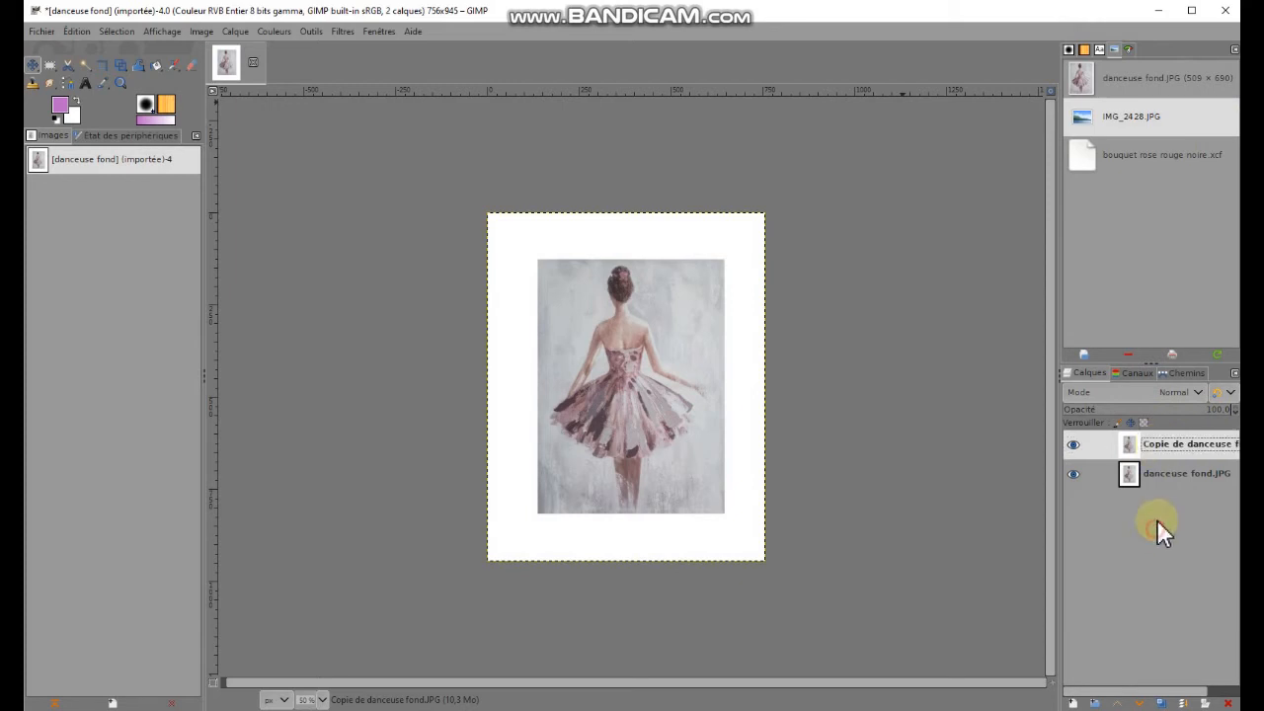
{"action": "double_click", "coordinate": [1163, 446]}
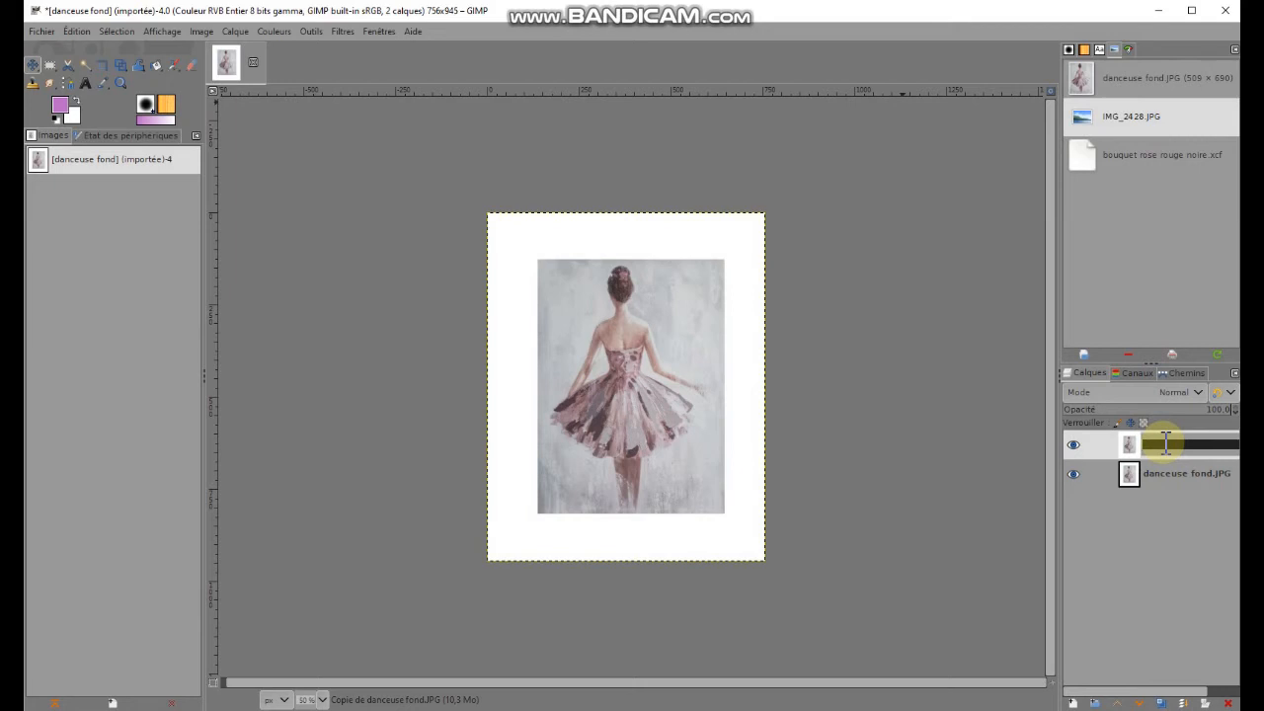
{"action": "type", "text": "Calque de travail1"}
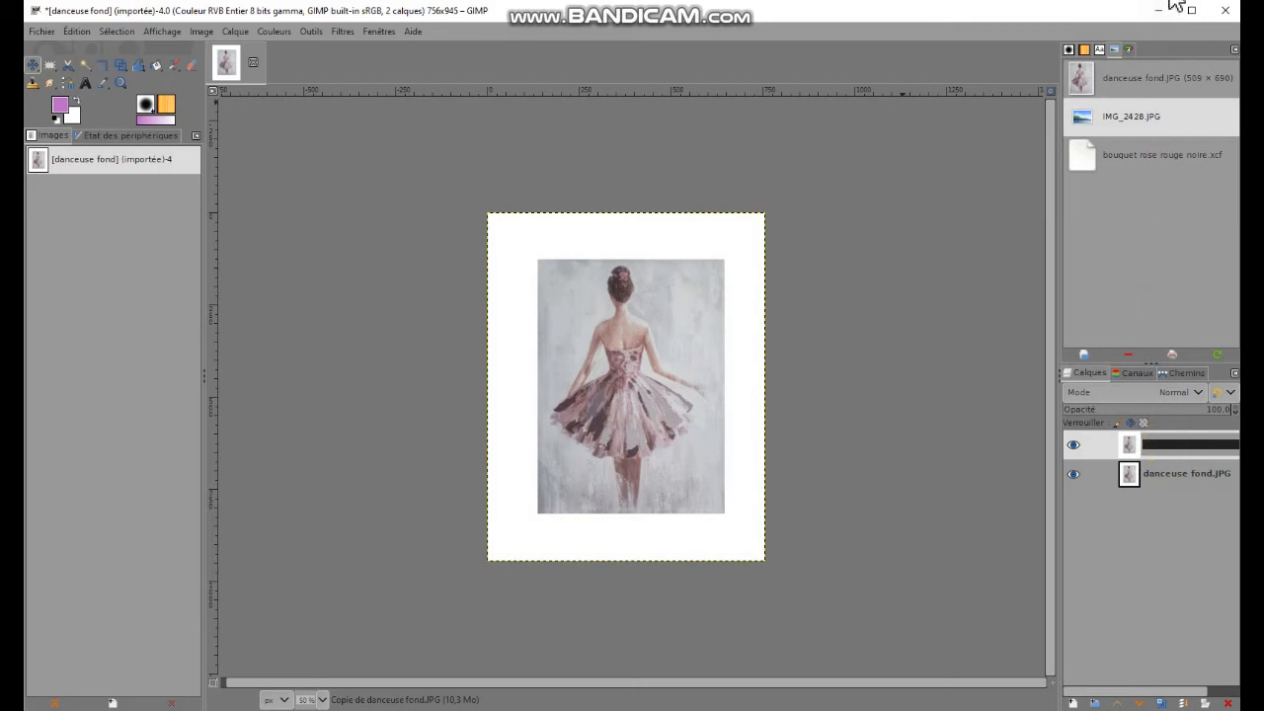
{"action": "key", "text": "Return"}
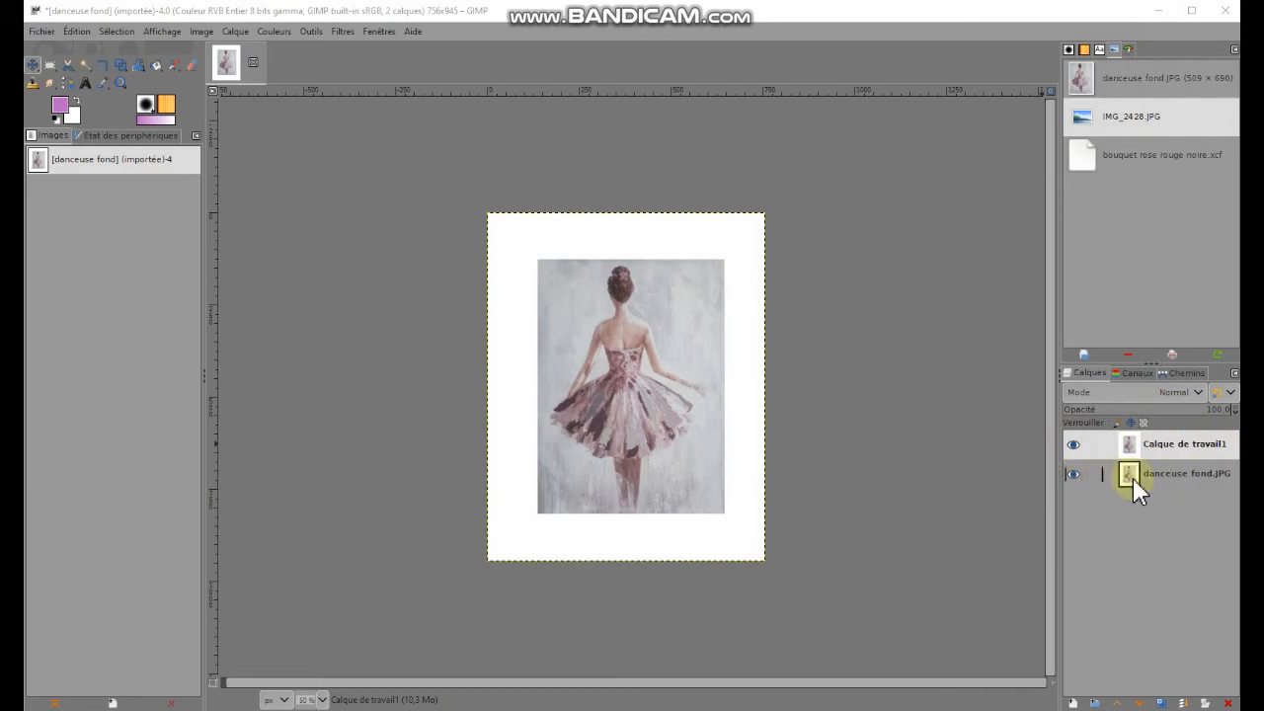
Hide the original danceuse fond.JPG layer and make Calque de travail1 the active layer.
{"action": "left_click", "coordinate": [1193, 475]}
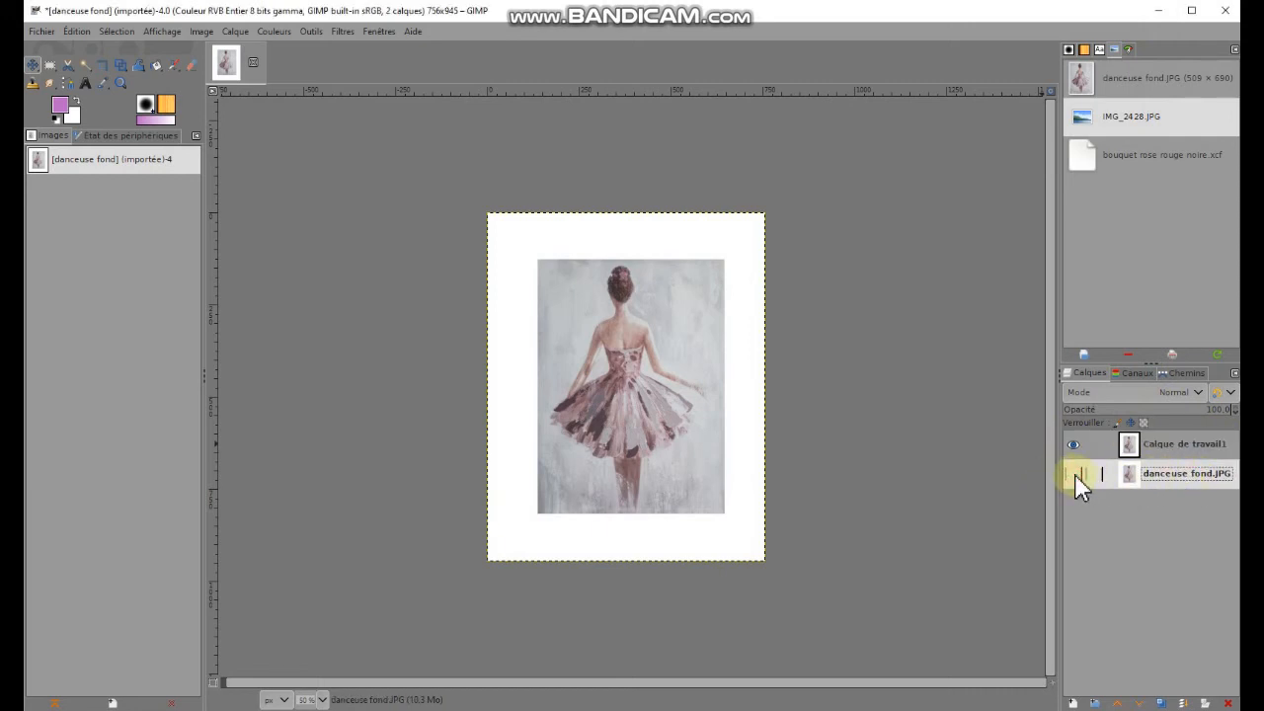
{"action": "left_click", "coordinate": [1214, 446]}
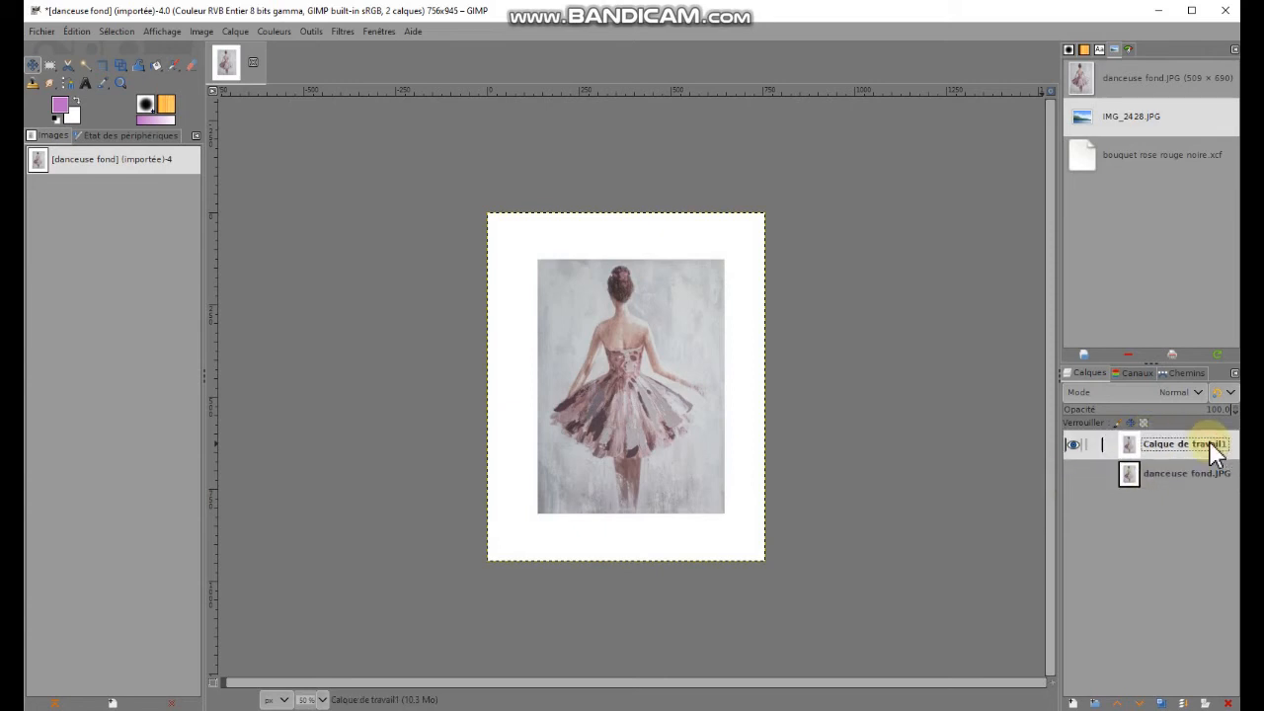
{"action": "left_click", "coordinate": [1195, 445]}
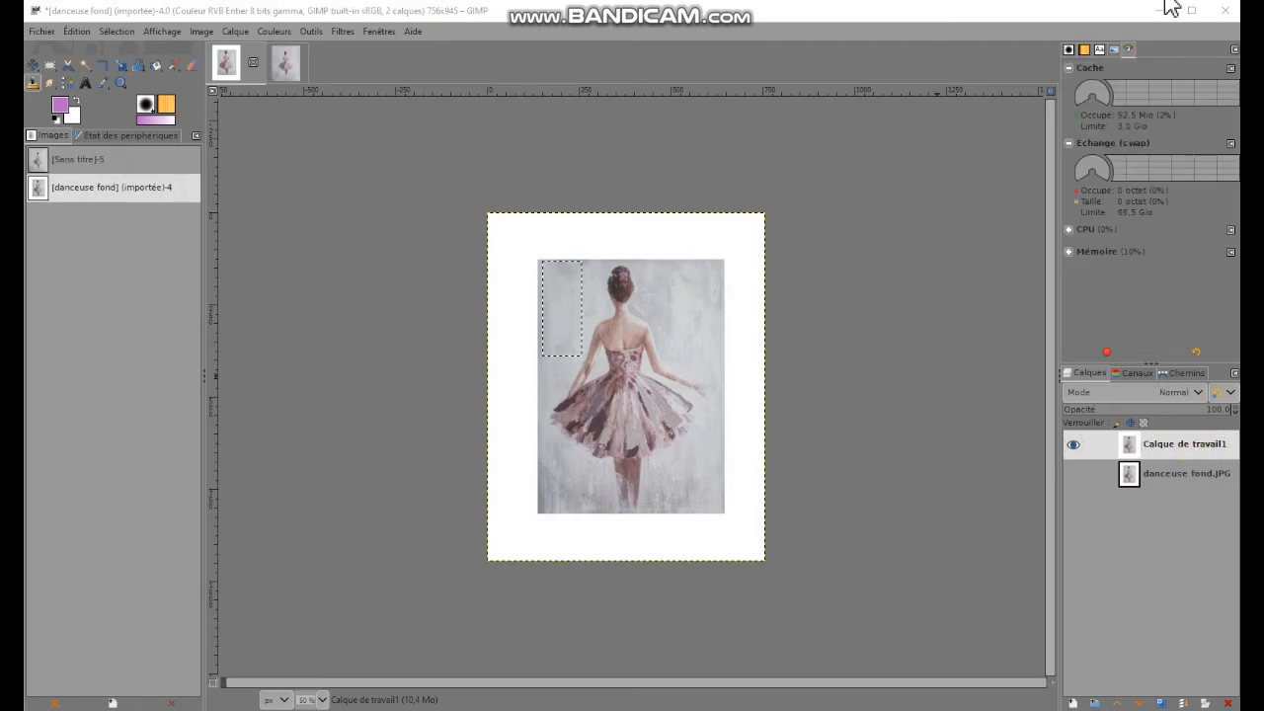
Review the available selection tools and the options of the Rectangle Select and Scale tools.
{"action": "left_click", "coordinate": [45, 66]}
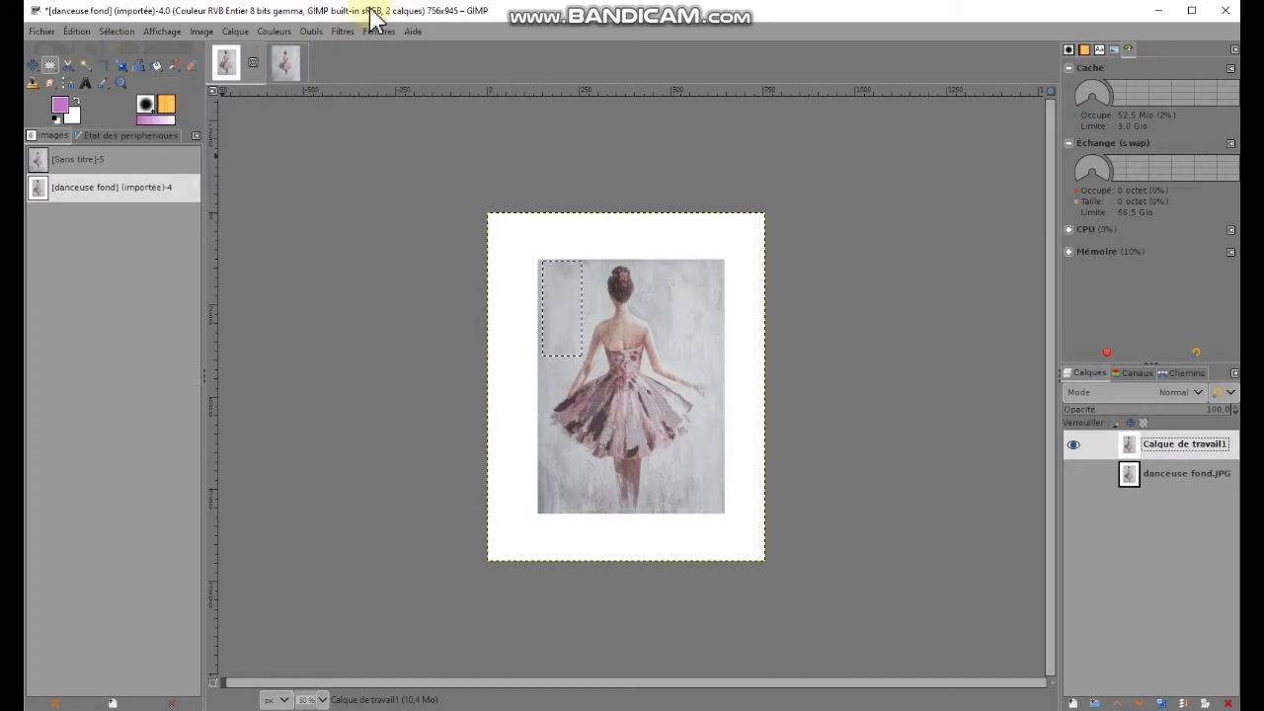
{"action": "left_click", "coordinate": [312, 32]}
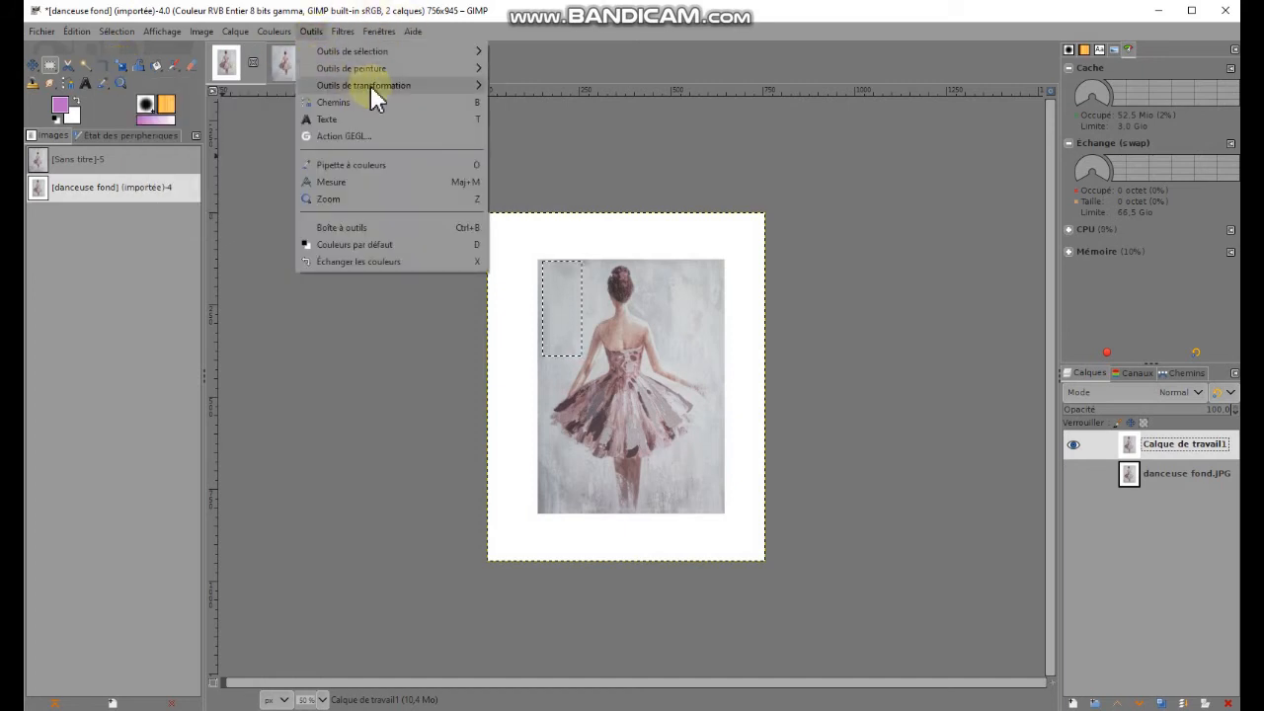
{"action": "mouse_move", "coordinate": [373, 87]}
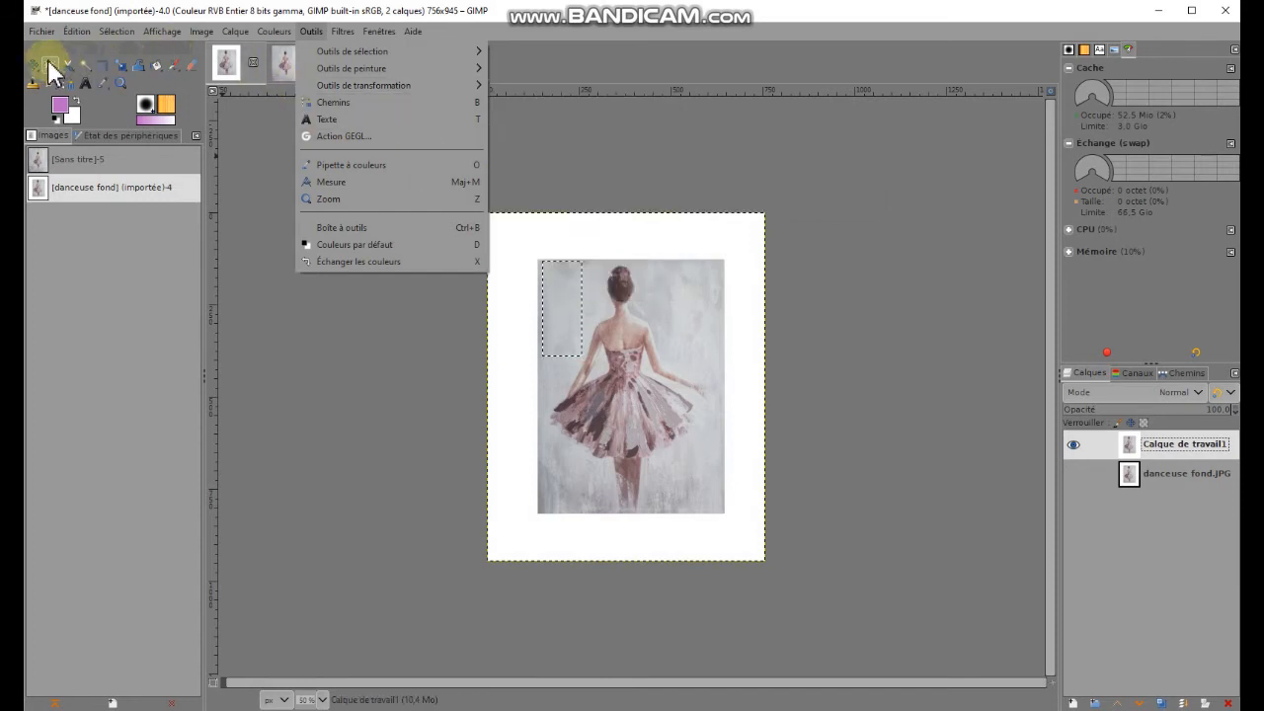
{"action": "left_click", "coordinate": [253, 24]}
{"action": "left_click", "coordinate": [310, 31]}
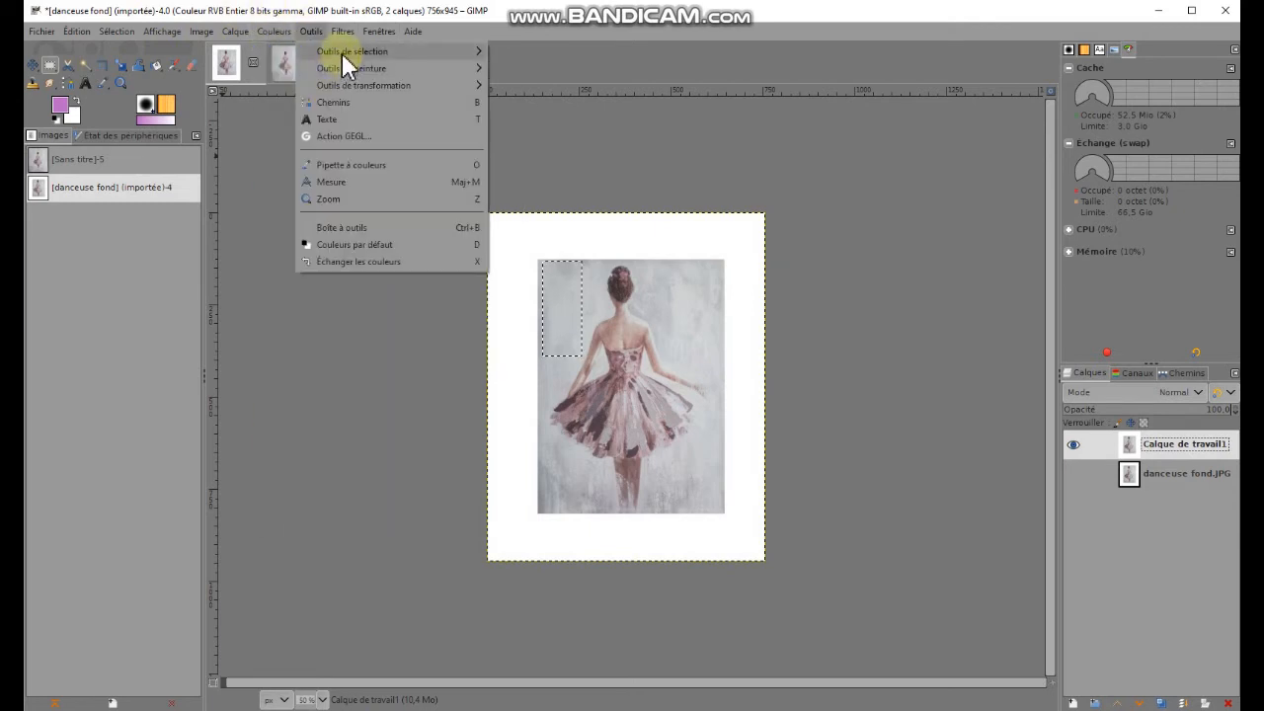
{"action": "mouse_move", "coordinate": [343, 52]}
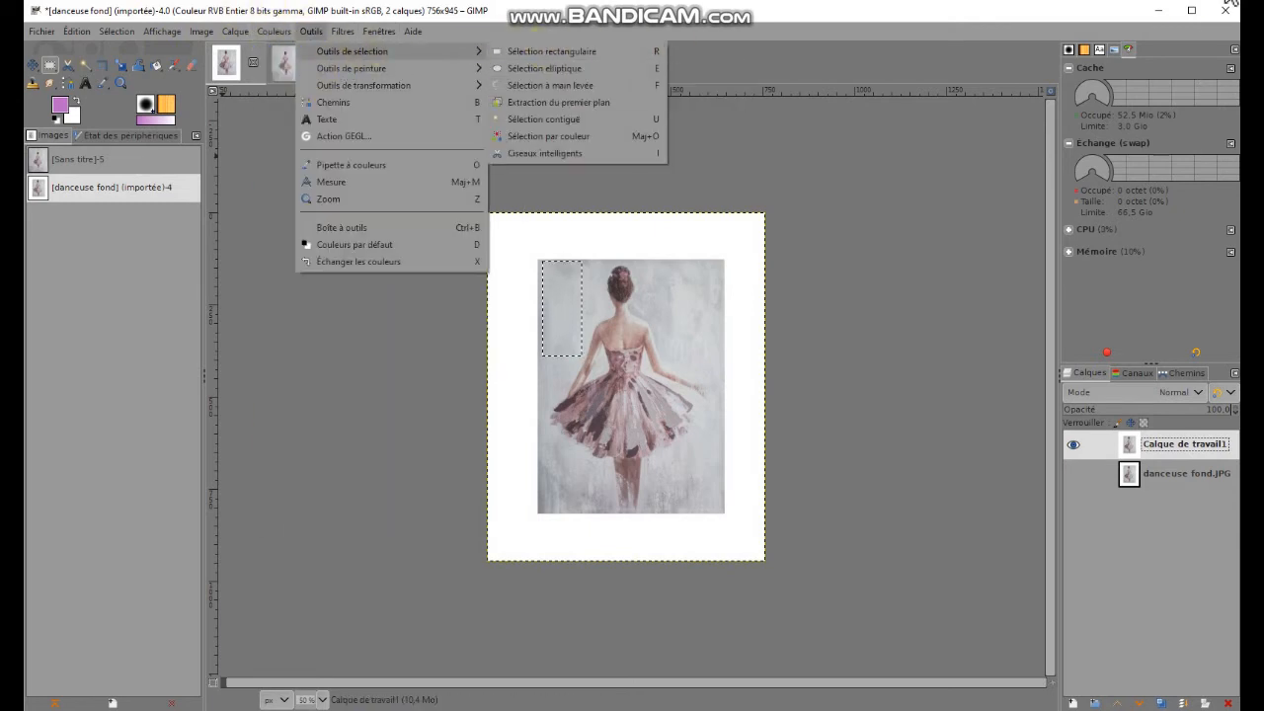
{"action": "left_click", "coordinate": [327, 388]}
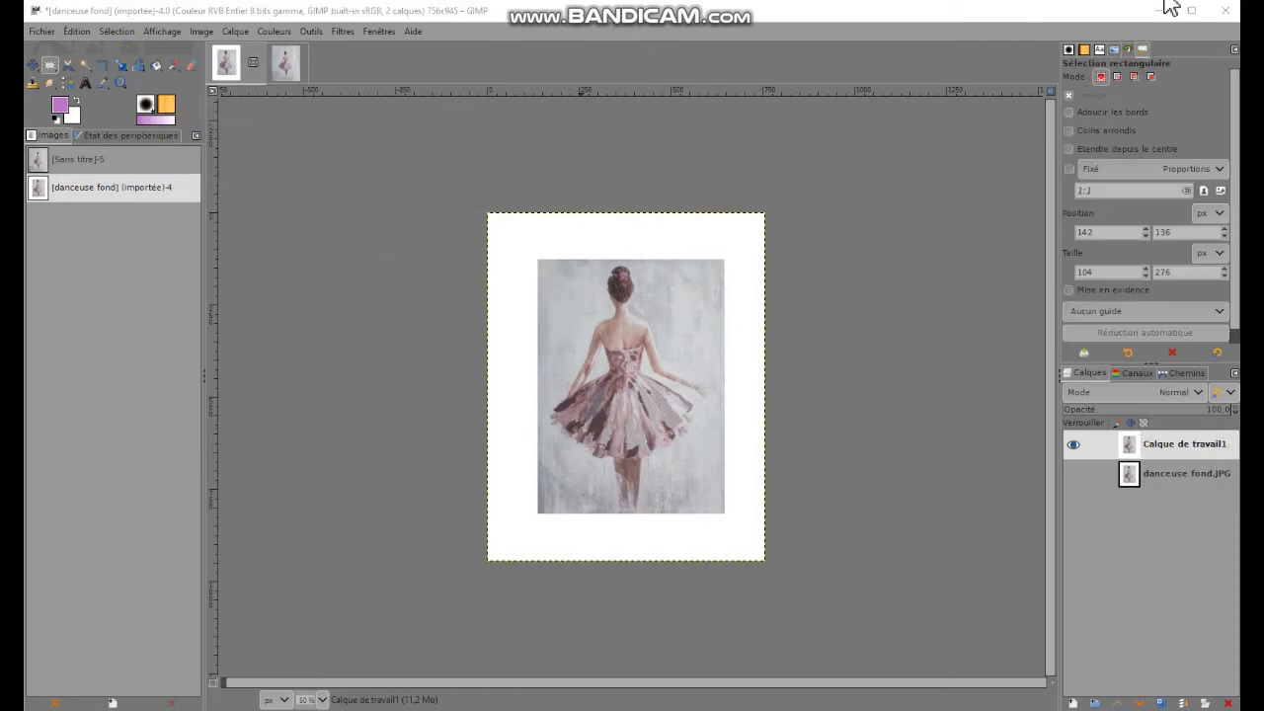
{"action": "left_click", "coordinate": [49, 66]}
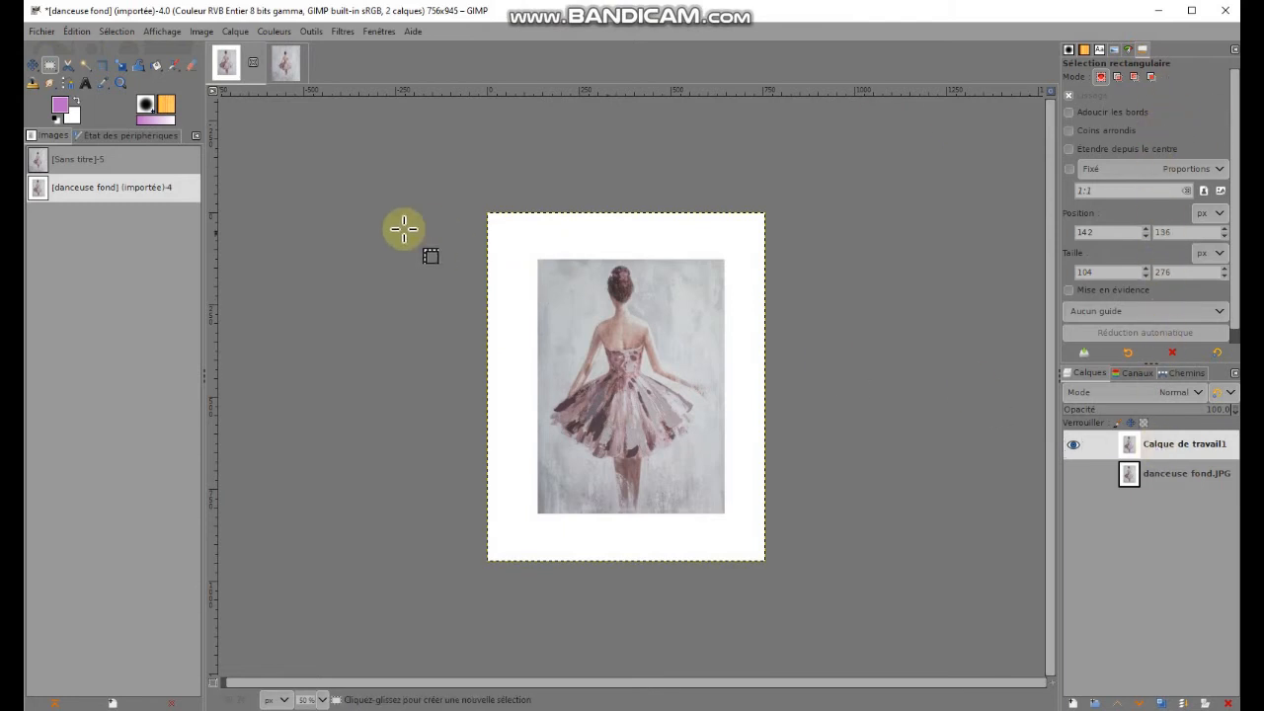
{"action": "left_click", "coordinate": [120, 64]}
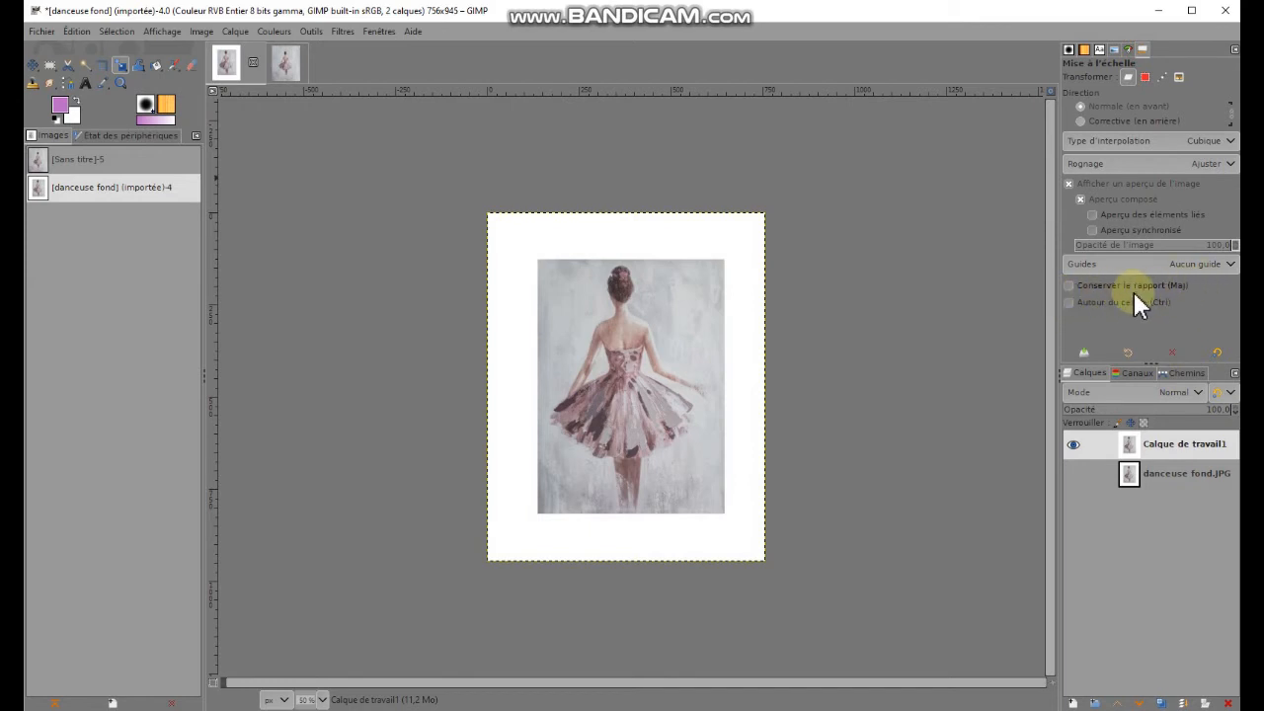
Select a background strip about 104 × 298 px at the picture's upper-left corner and scale it outward to about 274 × 446 px, covering the canvas corner.
{"action": "left_click", "coordinate": [50, 65]}
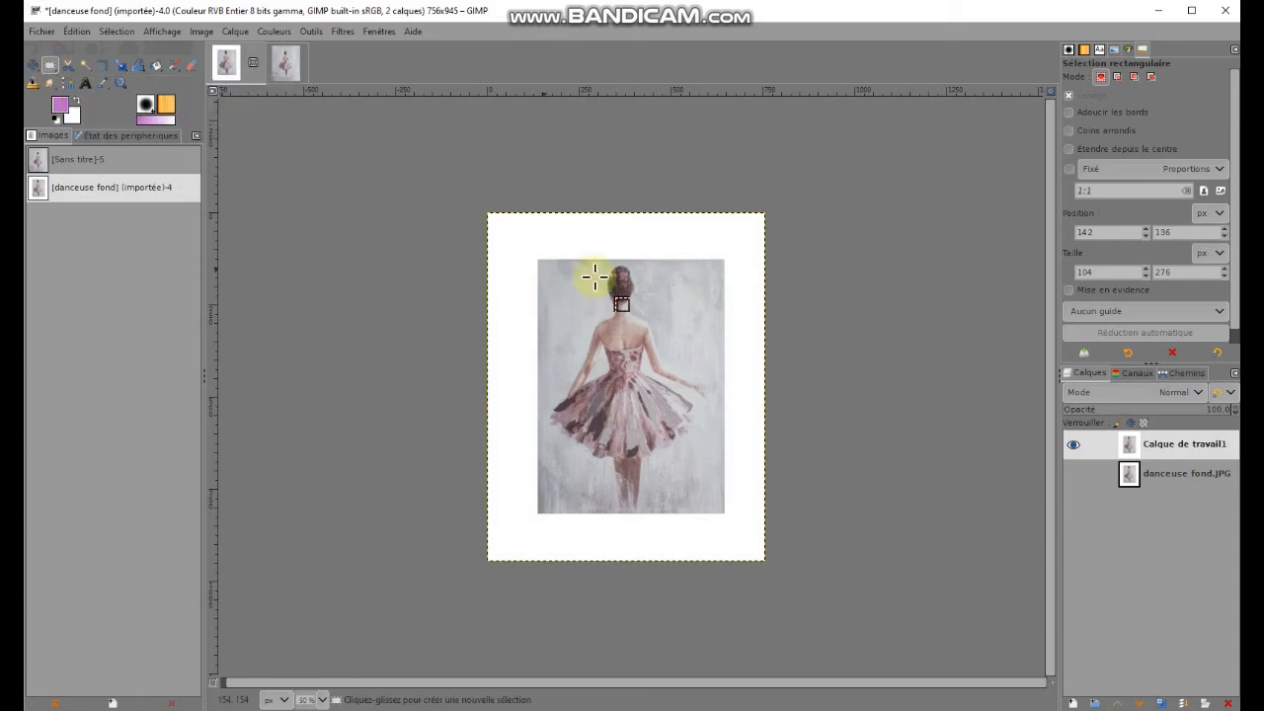
{"action": "left_click_drag", "start_coordinate": [538, 260], "coordinate": [577, 367]}
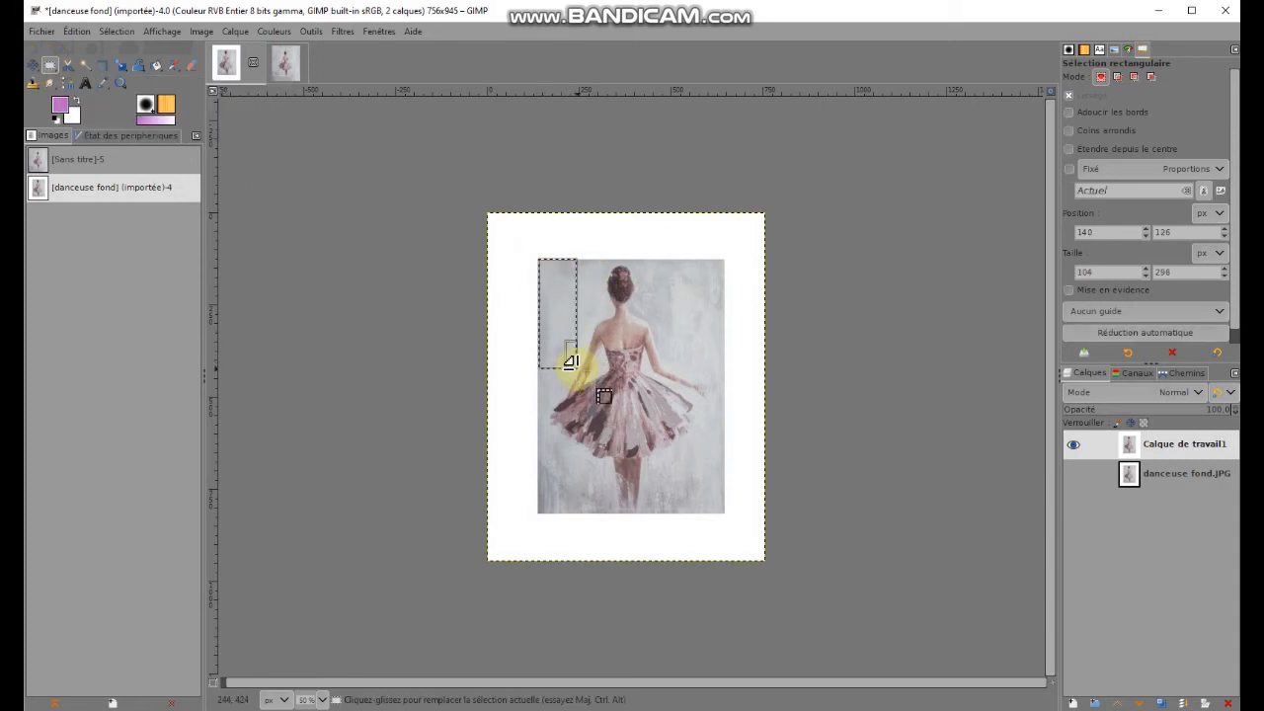
{"action": "left_click", "coordinate": [121, 65]}
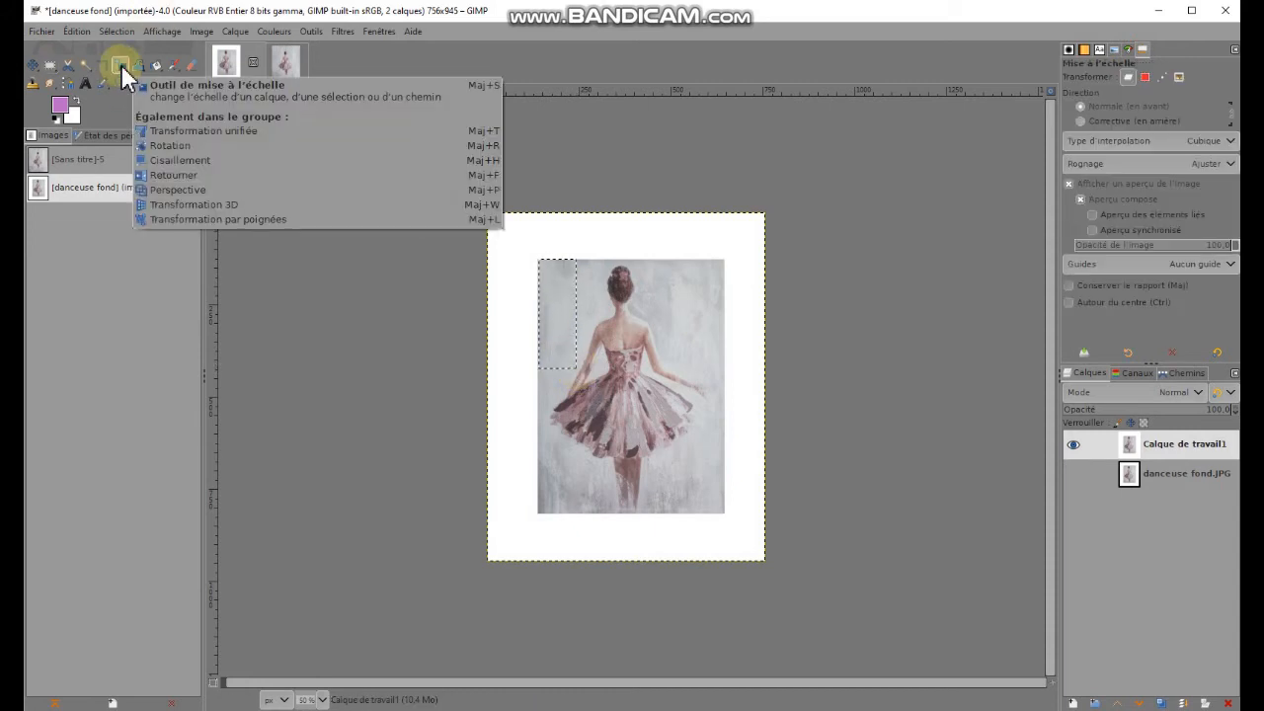
{"action": "left_click", "coordinate": [558, 313]}
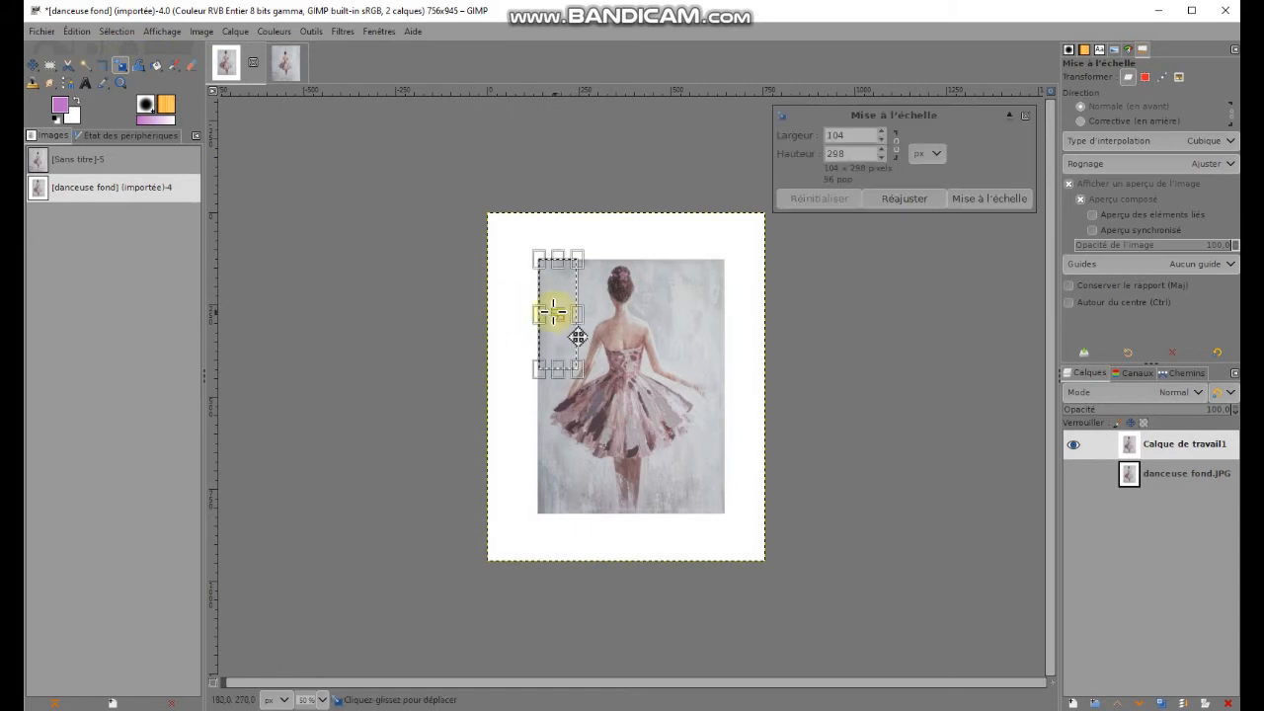
{"action": "left_click_drag", "start_coordinate": [540, 264], "coordinate": [477, 206]}
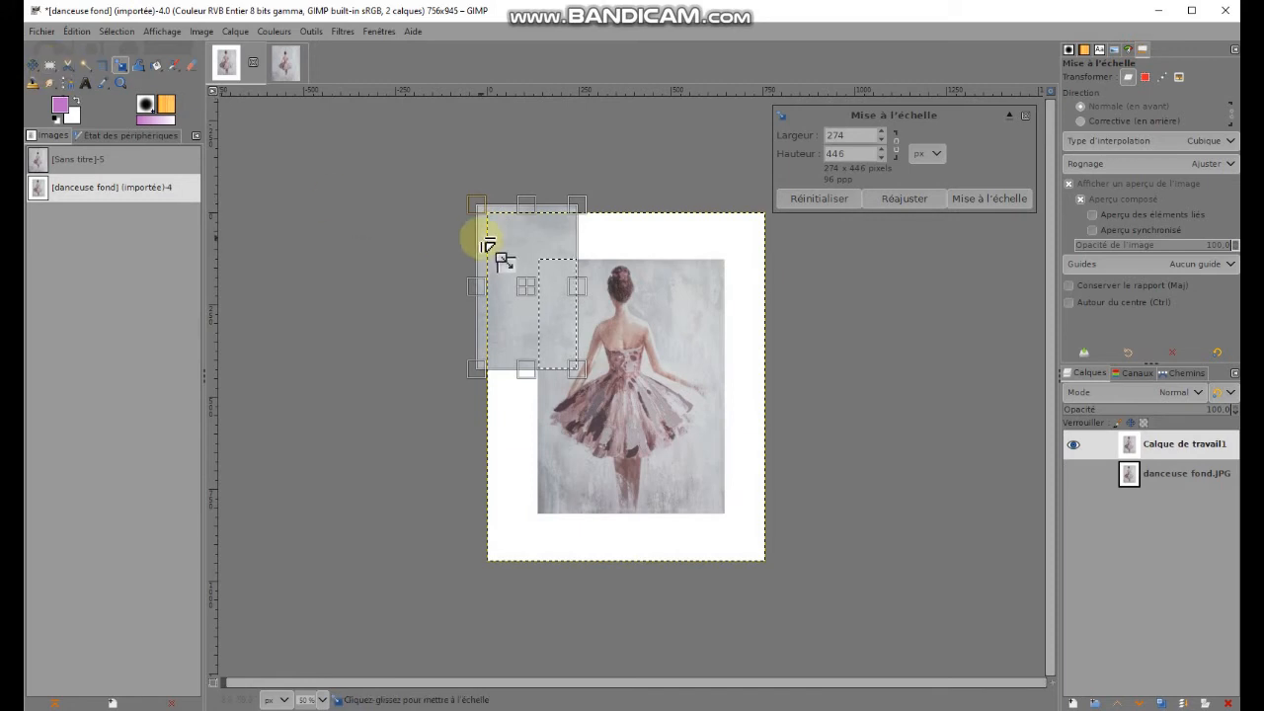
{"action": "key", "text": "Return"}
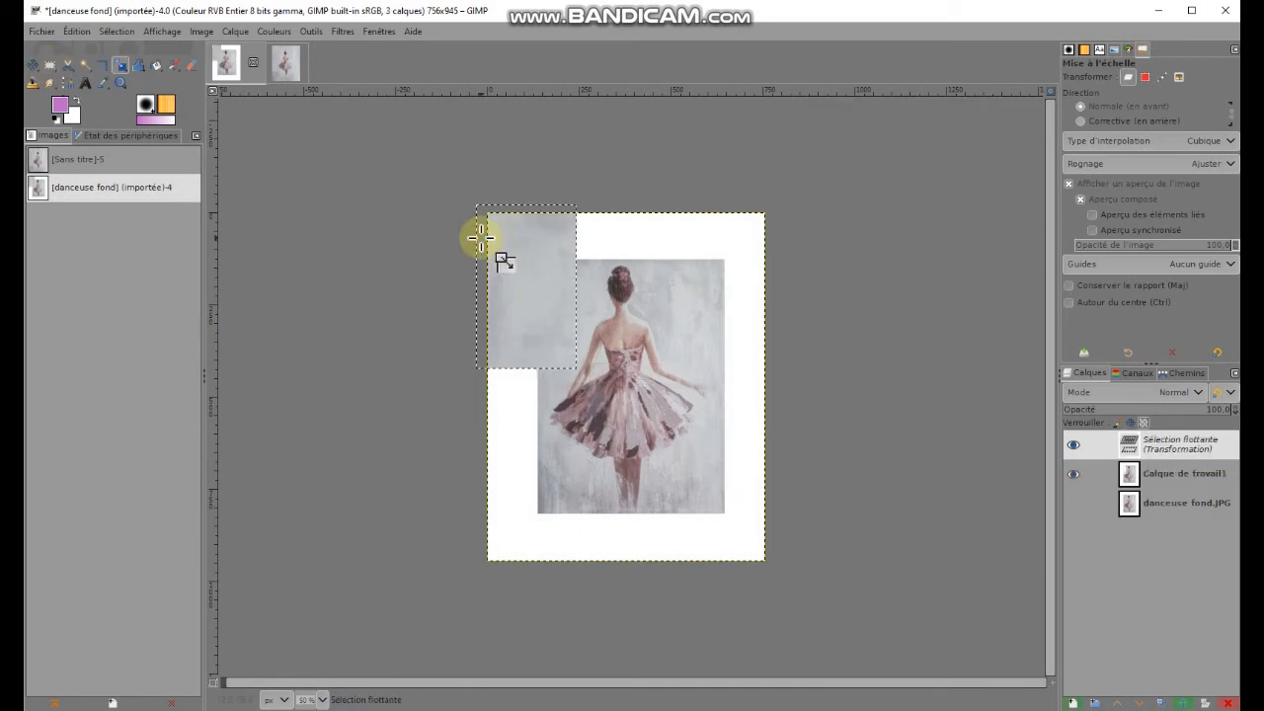
Select the background about 214 × 146 px right of the dancer's head and scale it to about 350 × 296 px over the canvas's upper-right corner.
{"action": "left_click", "coordinate": [50, 65]}
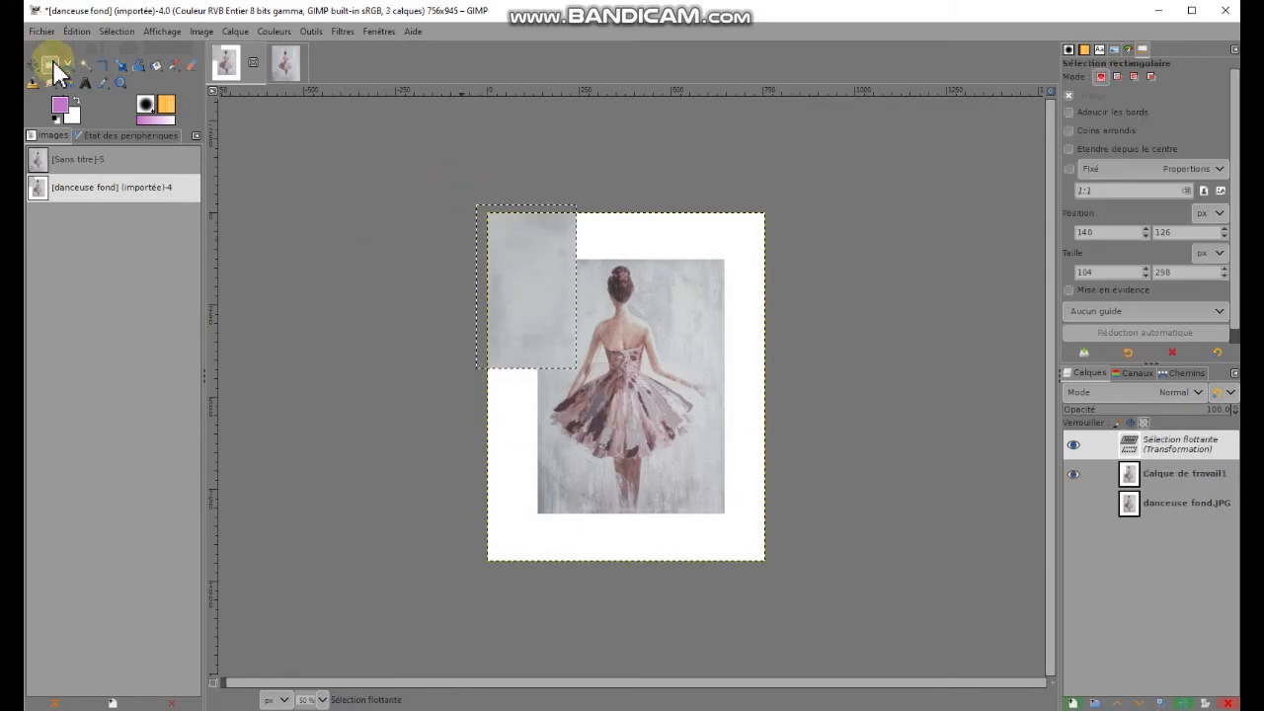
{"action": "left_click", "coordinate": [643, 264]}
{"action": "left_click_drag", "start_coordinate": [645, 265], "coordinate": [719, 312]}
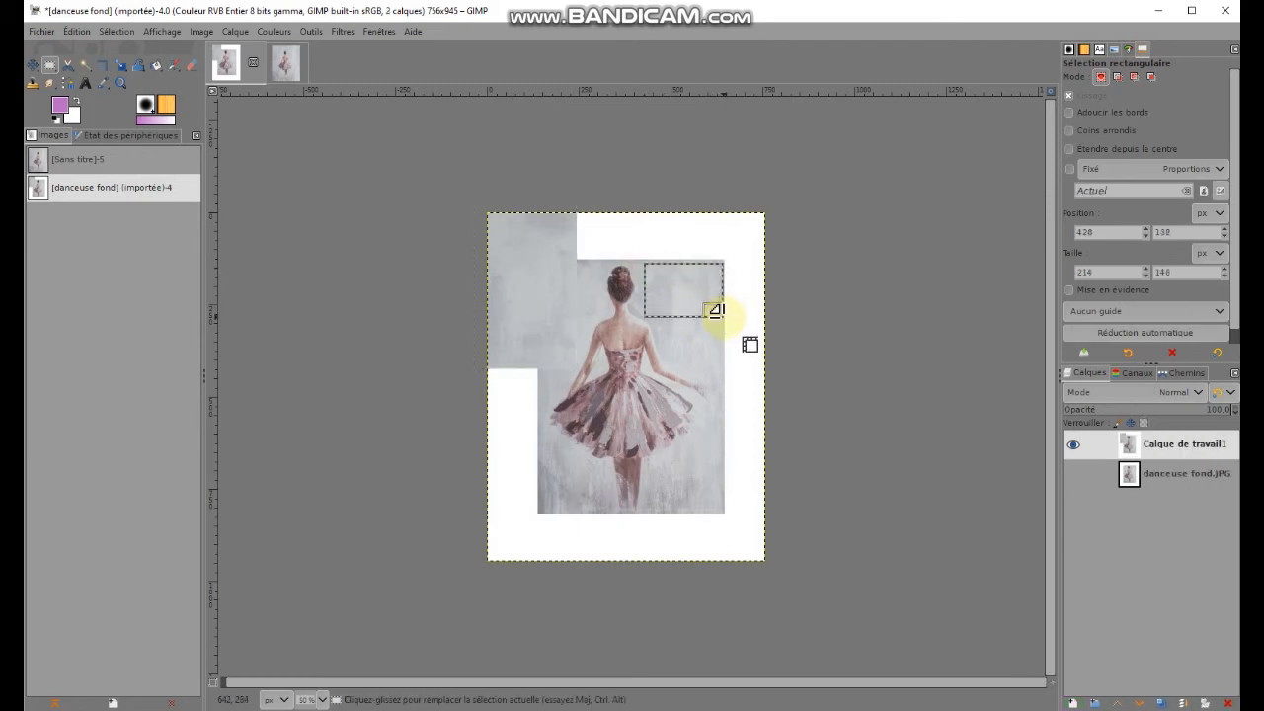
{"action": "left_click", "coordinate": [120, 65]}
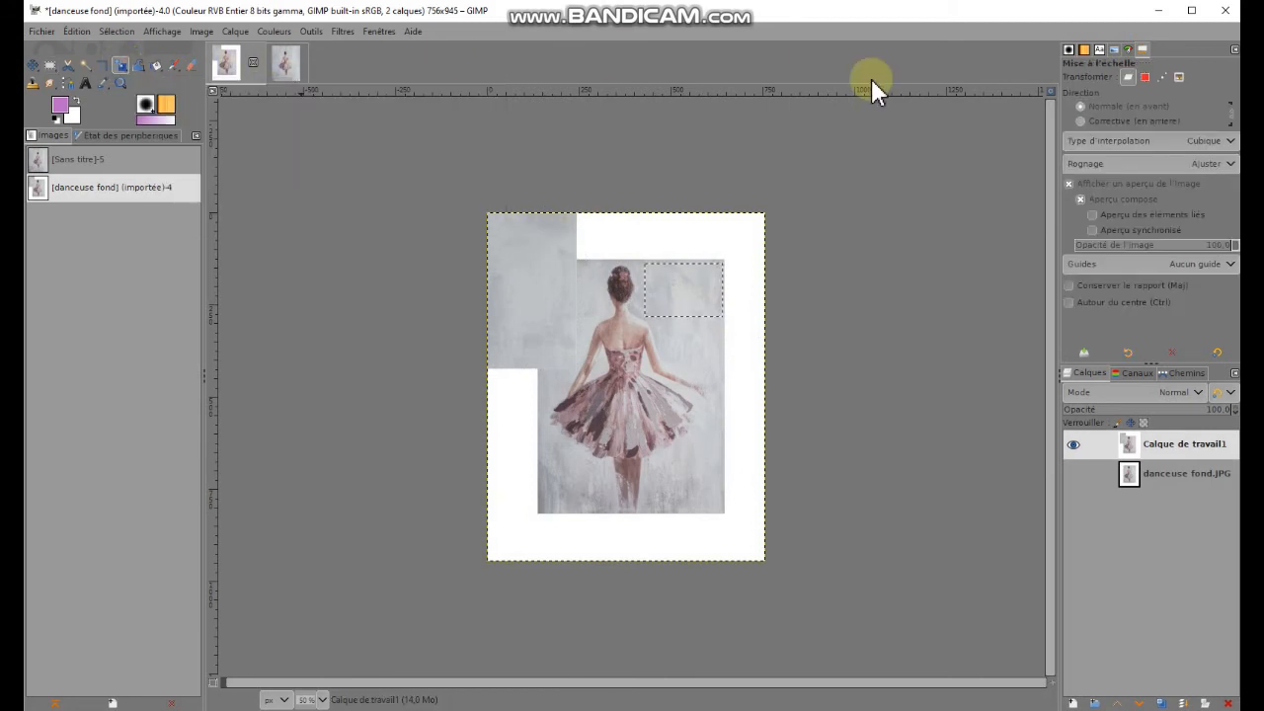
{"action": "left_click", "coordinate": [682, 287]}
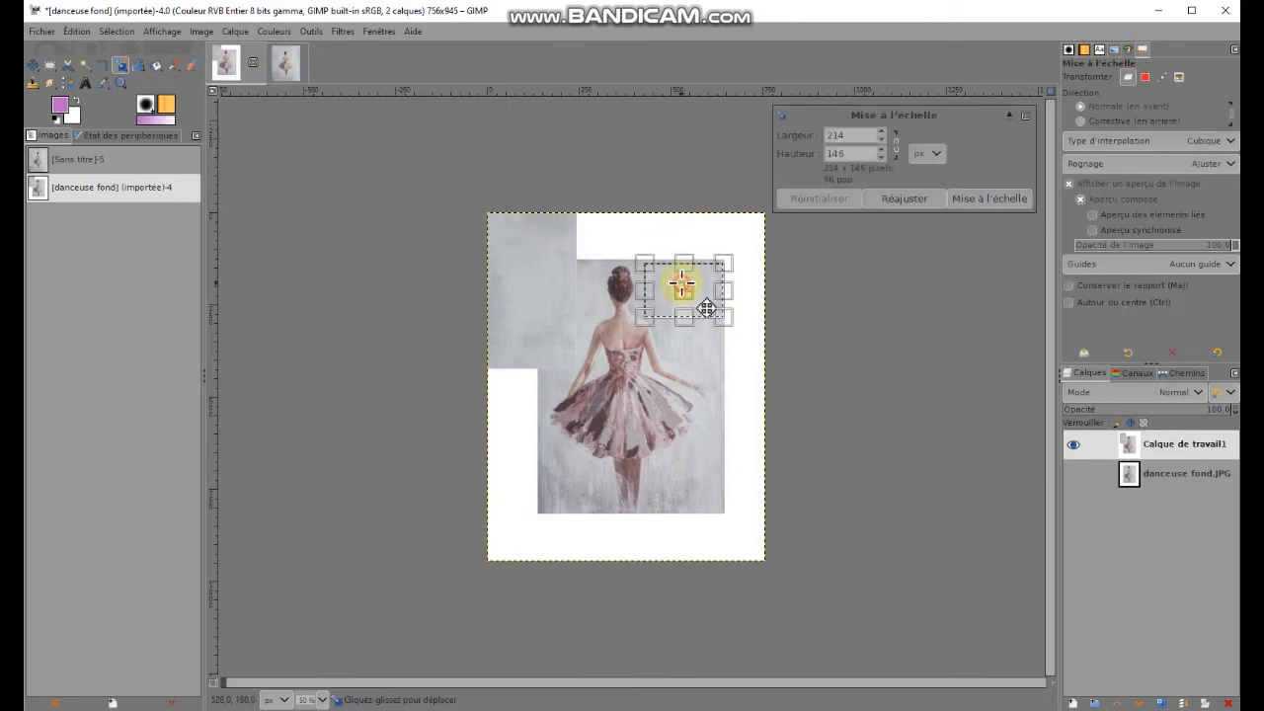
{"action": "left_click_drag", "start_coordinate": [695, 257], "coordinate": [780, 210]}
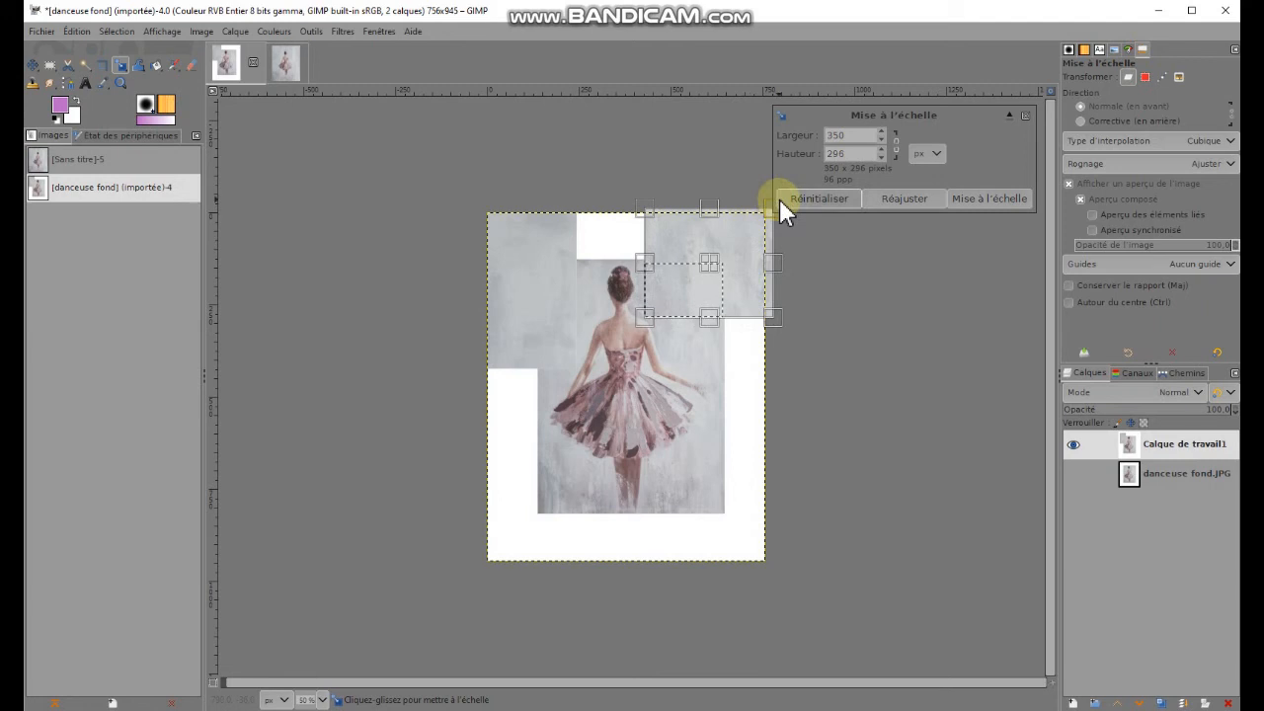
{"action": "key", "text": "Return"}
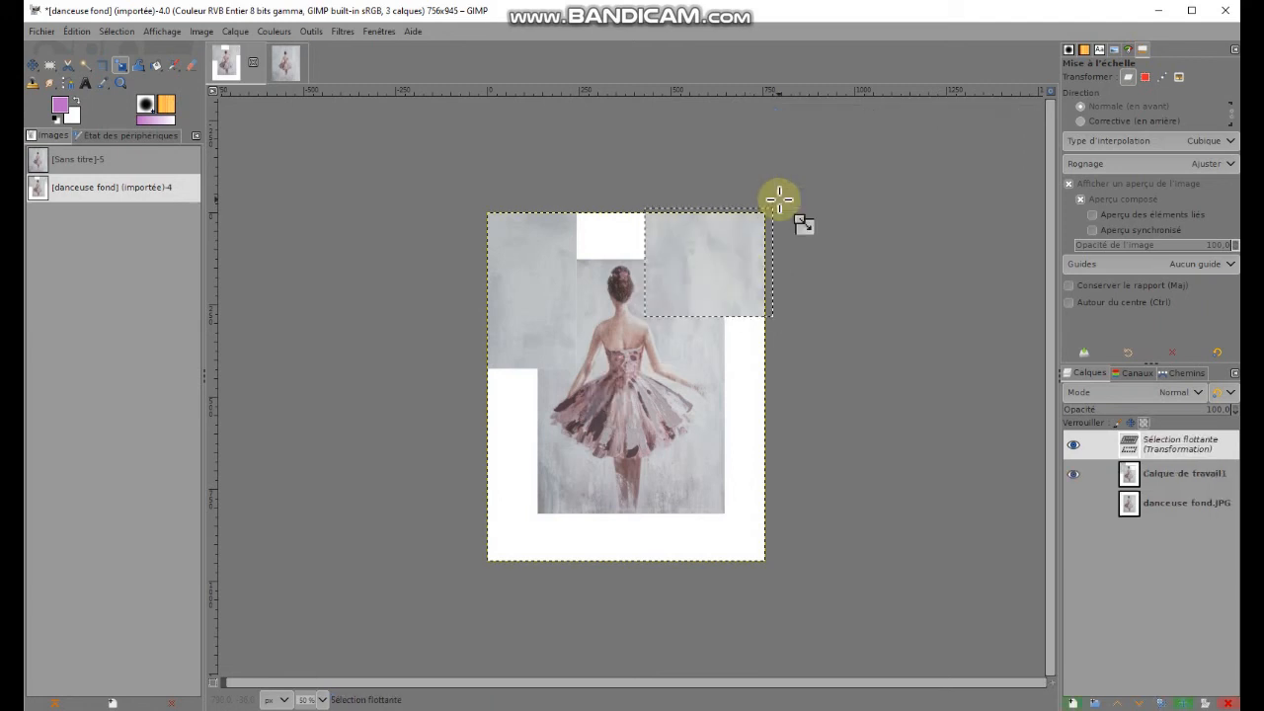
Anchor the scaled upper-right patch and select the background about 196 × 132 px to the right of the dancer's legs.
{"action": "left_click", "coordinate": [697, 460]}
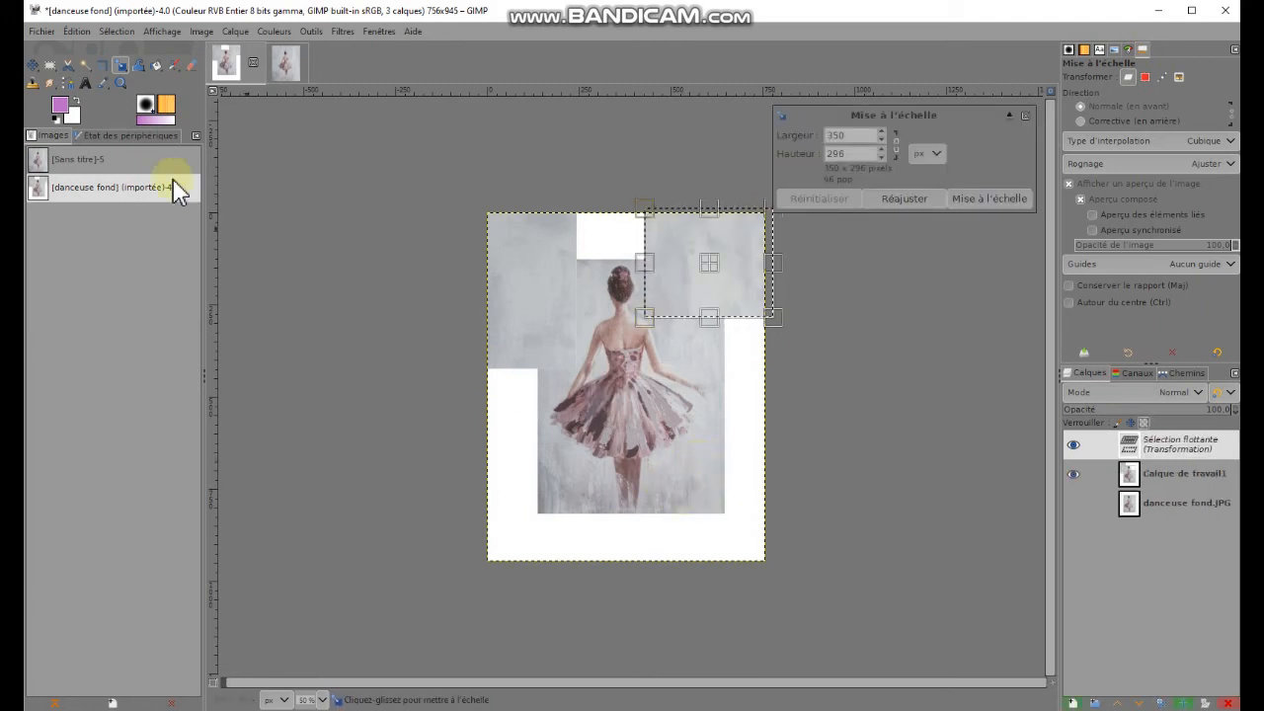
{"action": "left_click", "coordinate": [49, 65]}
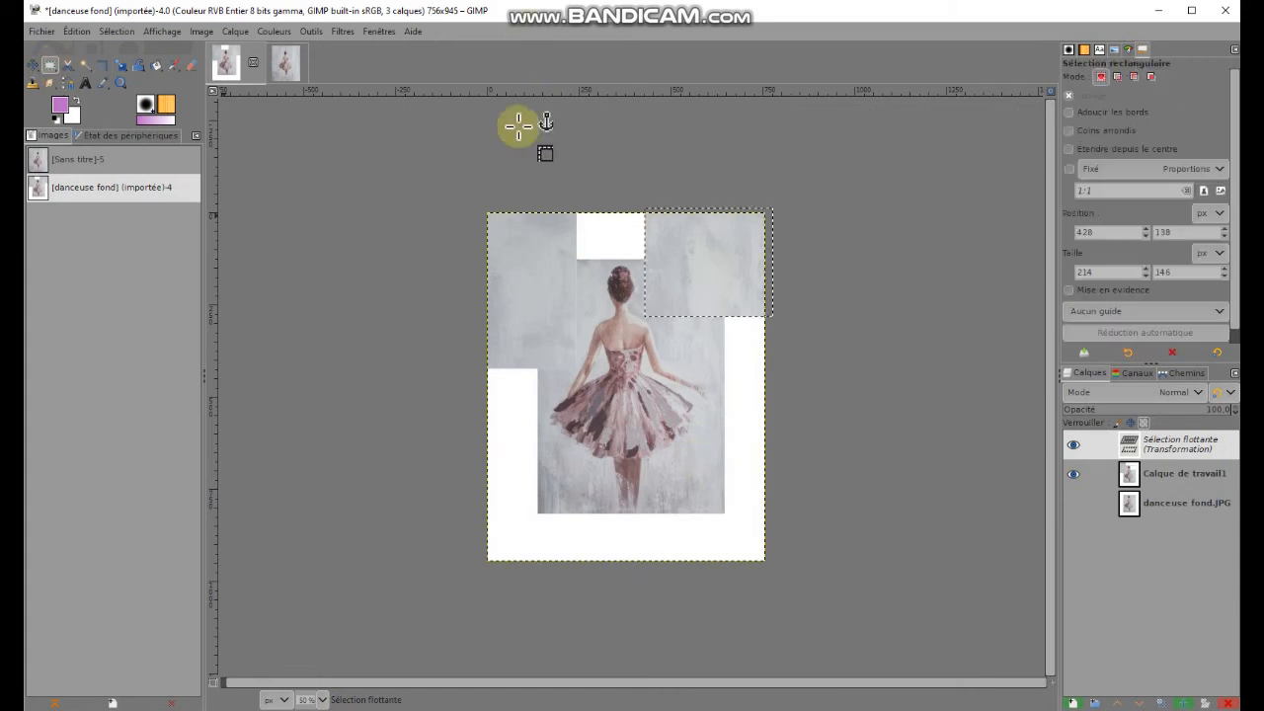
{"action": "left_click", "coordinate": [607, 238]}
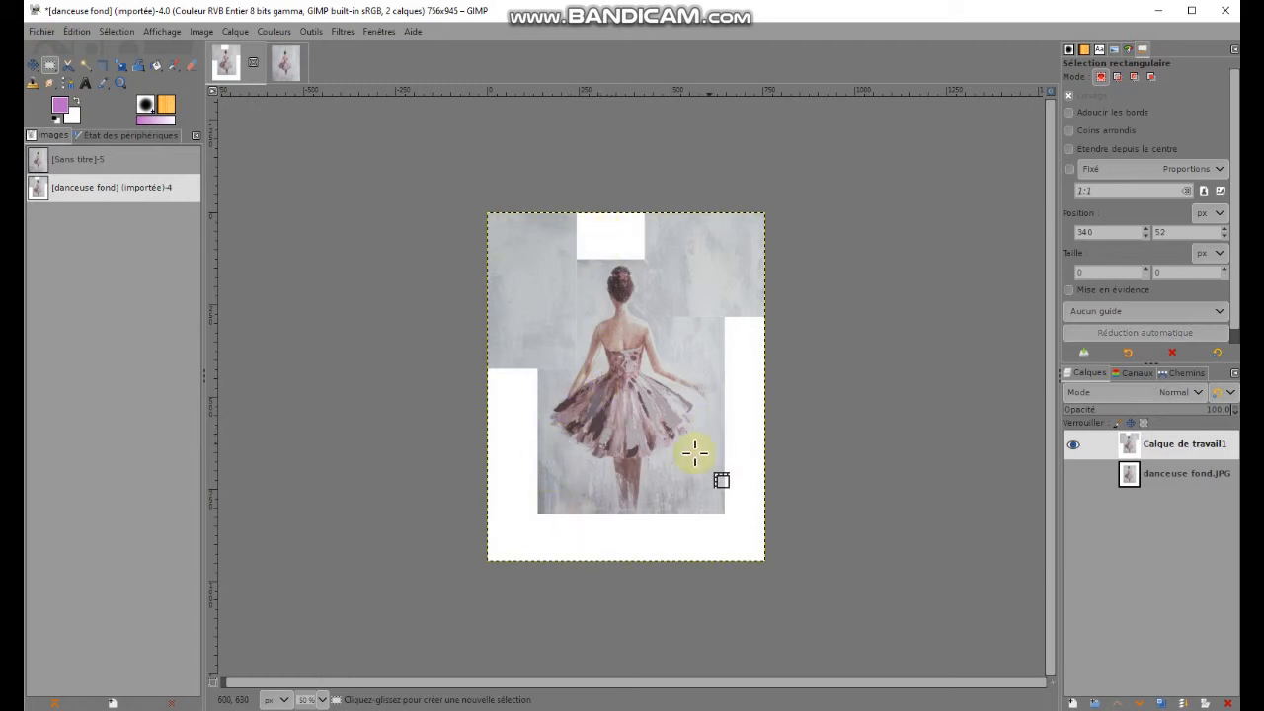
{"action": "left_click_drag", "start_coordinate": [652, 462], "coordinate": [722, 508]}
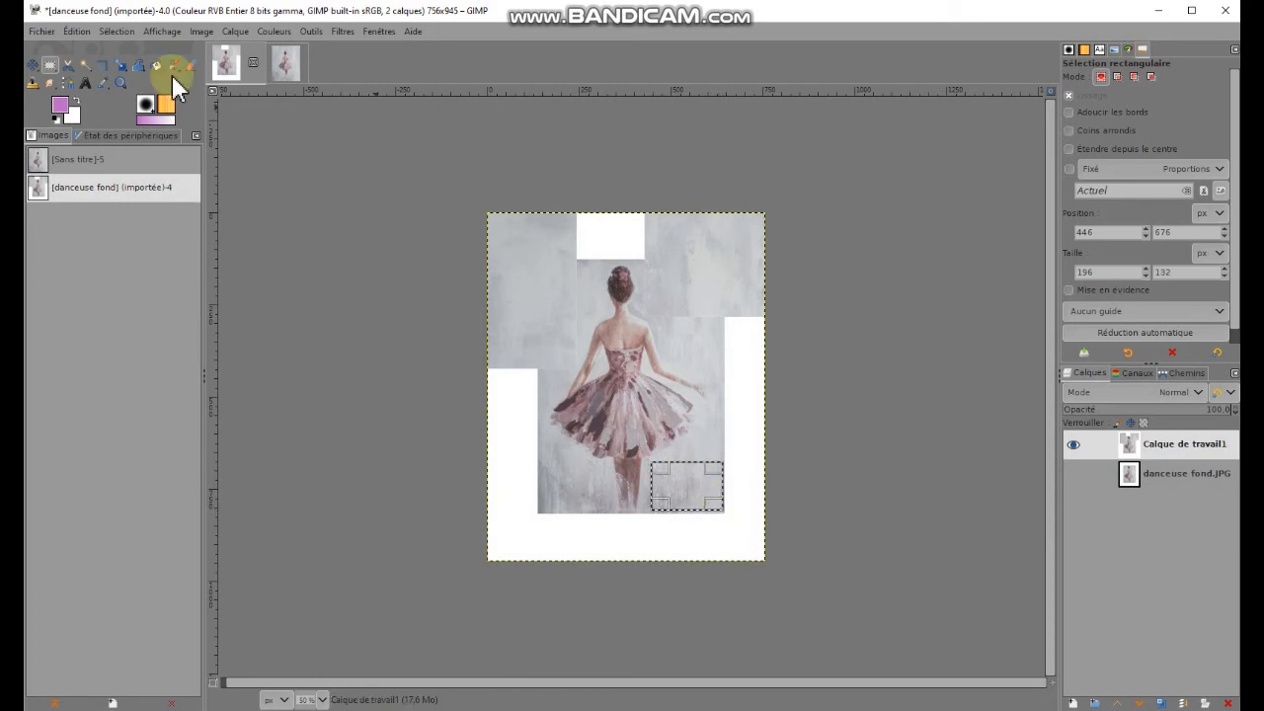
Scale the selected background beside the legs to about 356 × 282 px over the canvas's lower-right corner.
{"action": "left_click", "coordinate": [125, 65]}
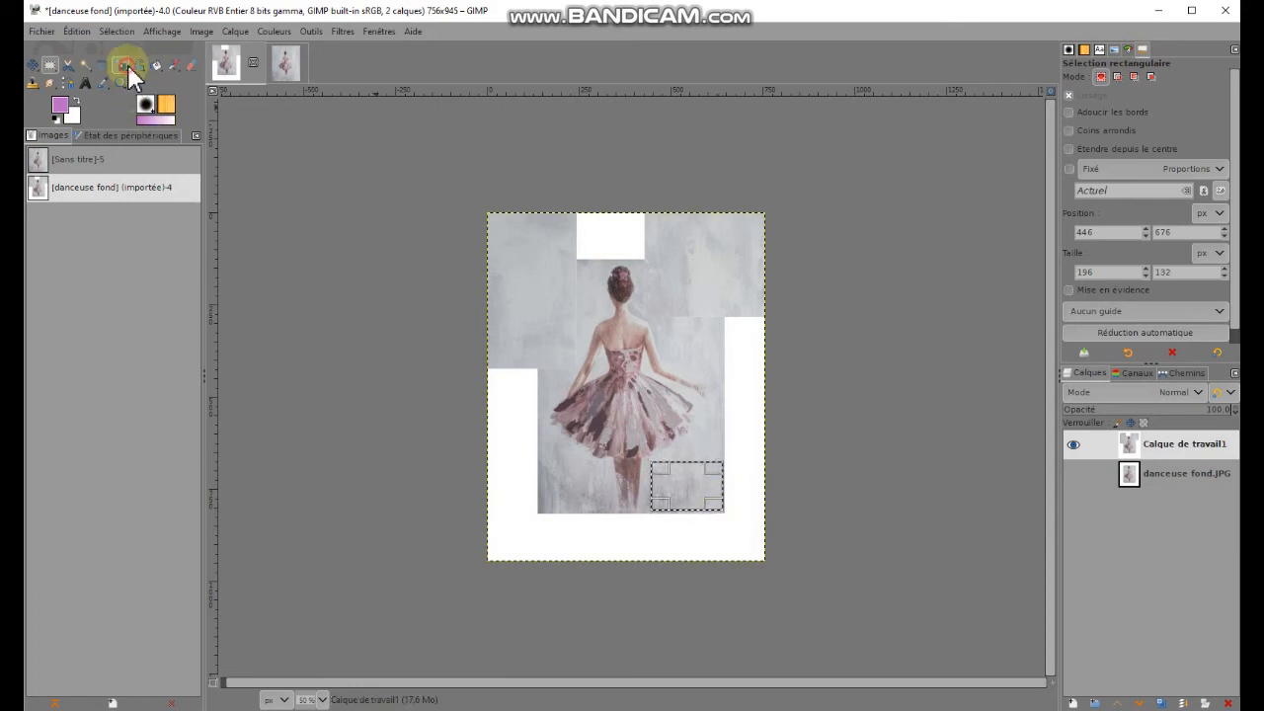
{"action": "left_click", "coordinate": [700, 484]}
{"action": "left_click_drag", "start_coordinate": [724, 461], "coordinate": [716, 573]}
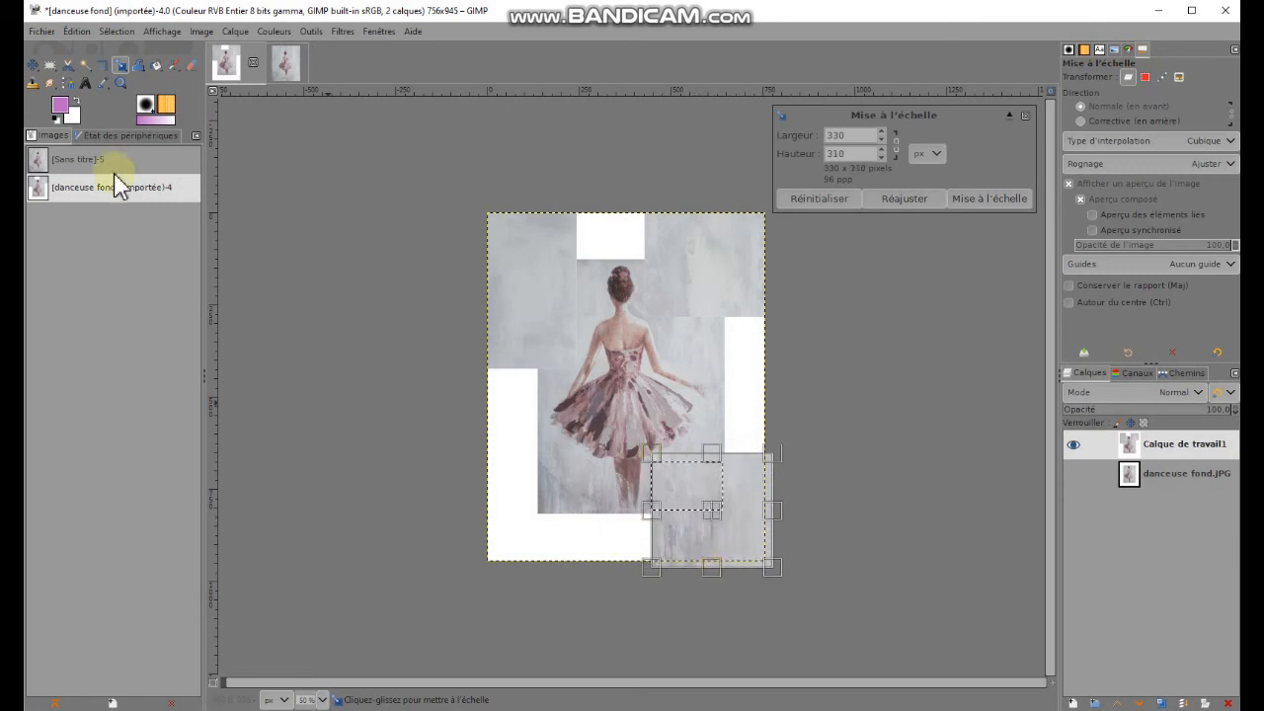
{"action": "mouse_move", "coordinate": [650, 511]}
{"action": "left_mouse_down"}
{"action": "mouse_move", "coordinate": [494, 507]}
{"action": "mouse_move", "coordinate": [644, 518]}
{"action": "left_mouse_up"}
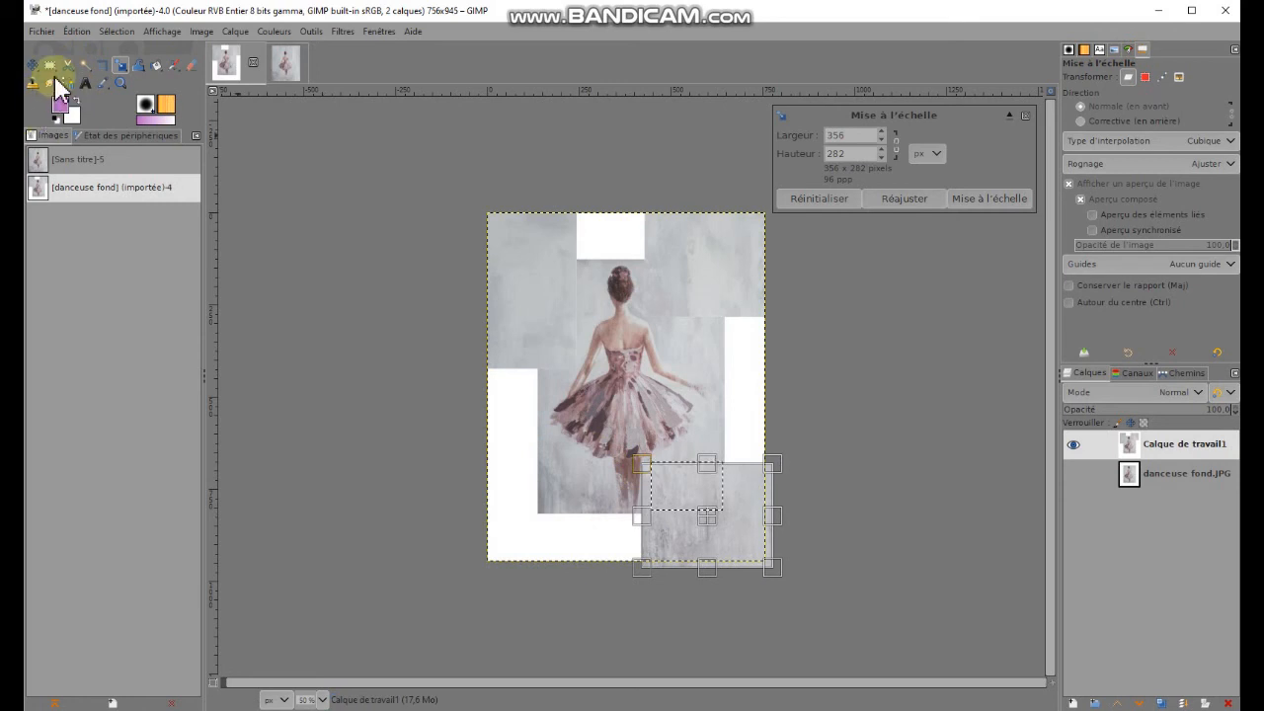
{"action": "left_click", "coordinate": [55, 66]}
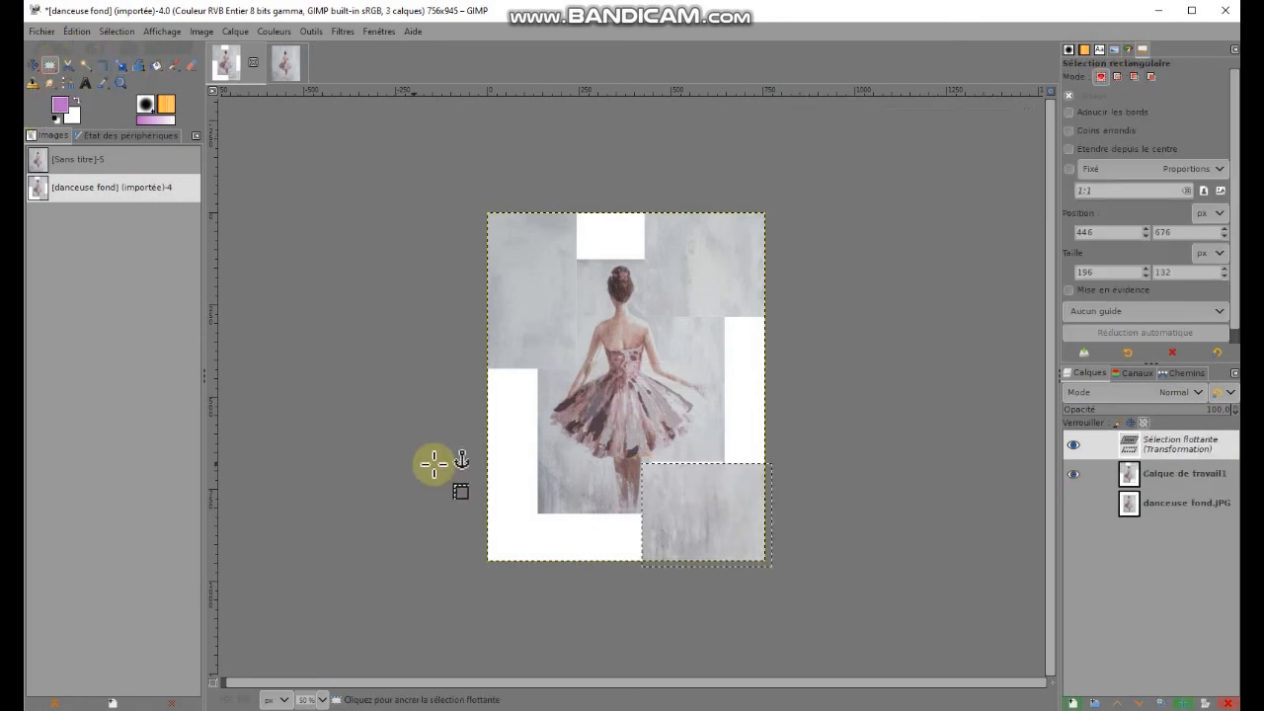
Try to scale a new selection about 124 × 172 px at the picture's lower-left corner while the other patch is floating.
{"action": "left_click_drag", "start_coordinate": [539, 450], "coordinate": [583, 508]}
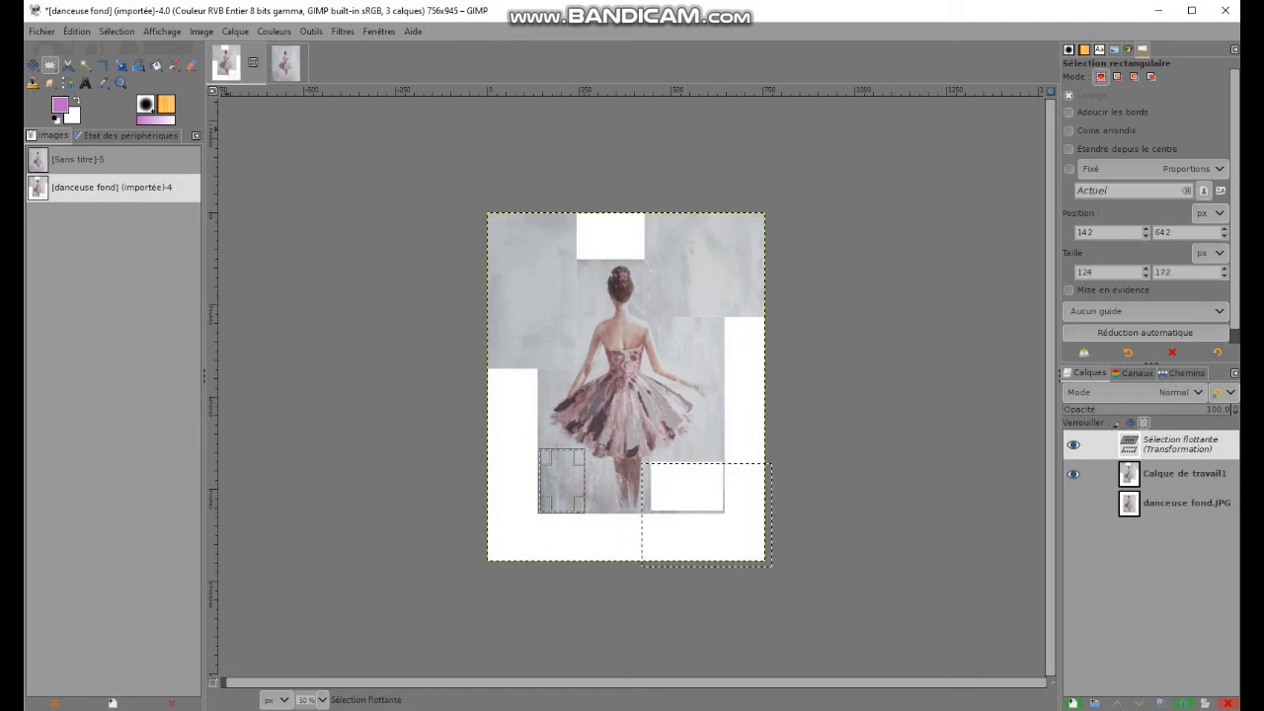
{"action": "left_click", "coordinate": [120, 65]}
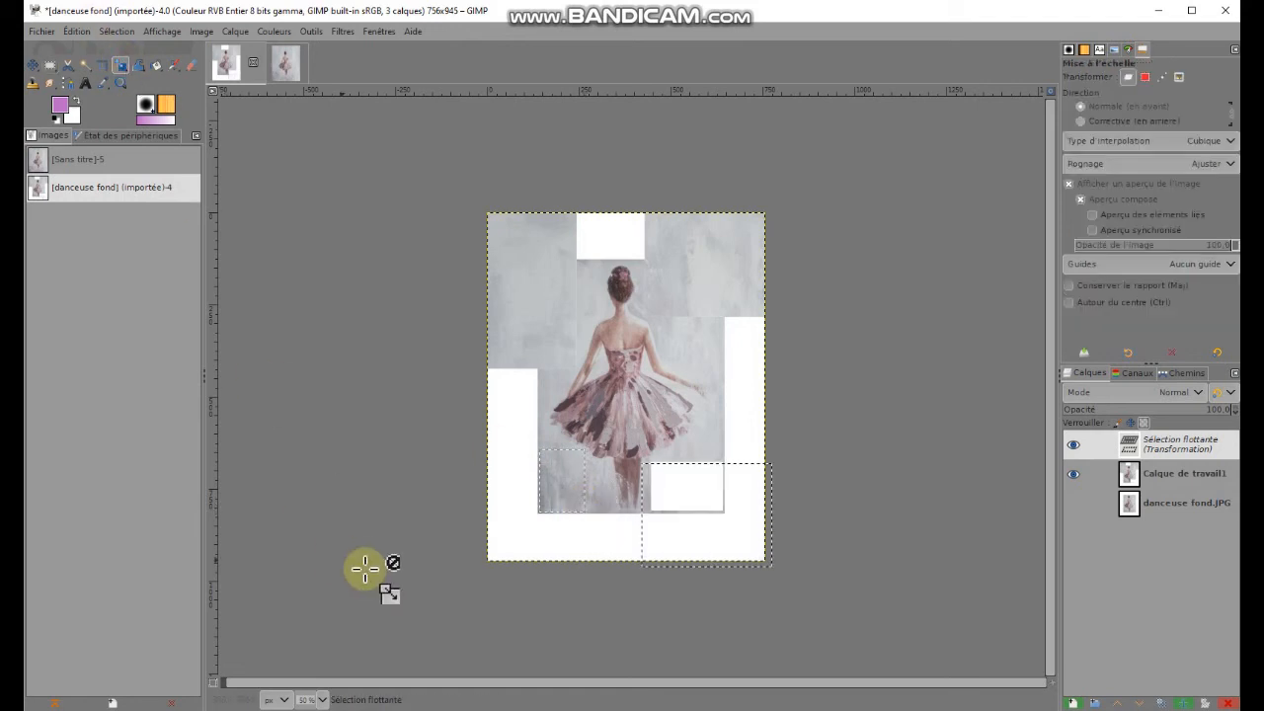
{"action": "left_click", "coordinate": [551, 494]}
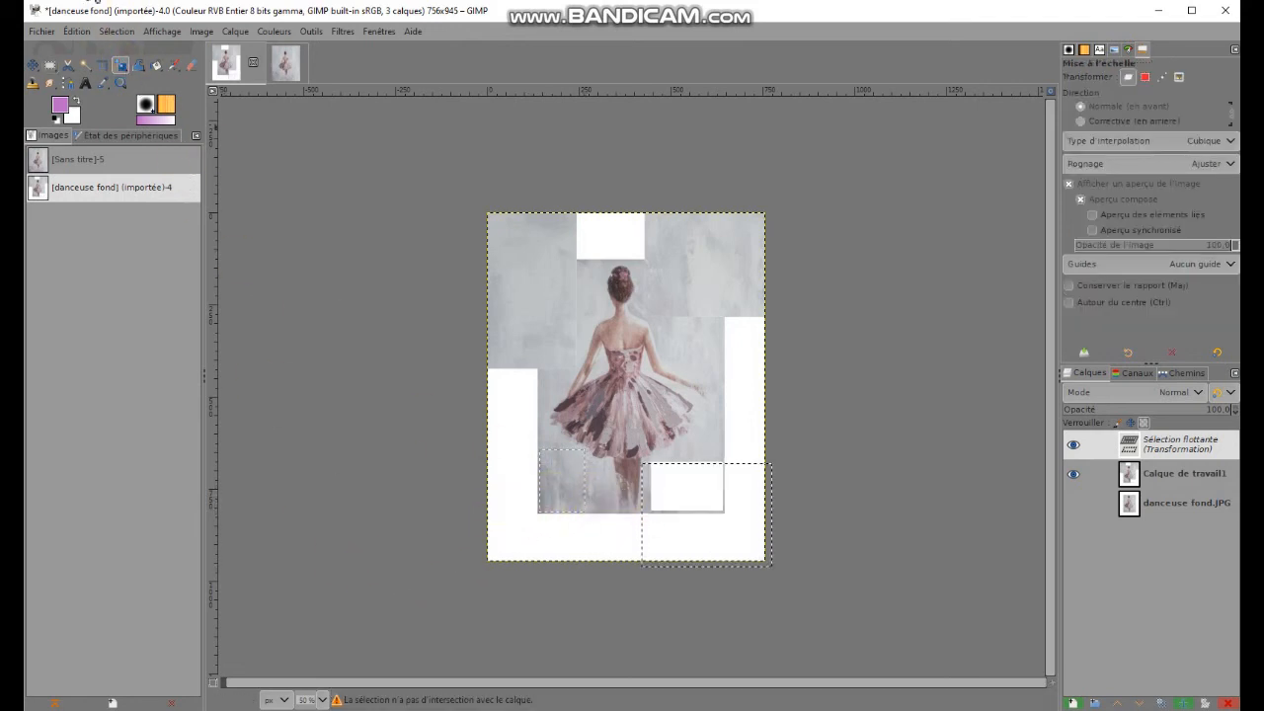
Anchor the floating patch, then undo back to the unscaled selection to the right of the dancer's legs.
{"action": "left_click", "coordinate": [49, 65]}
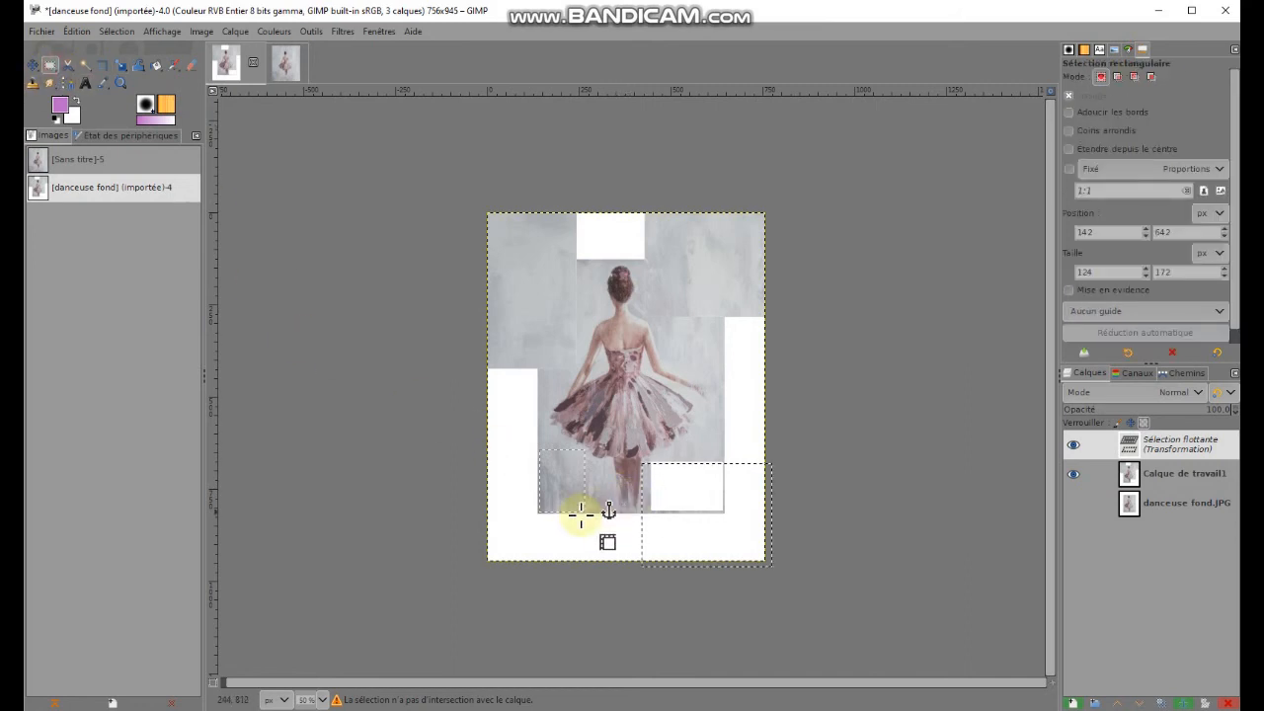
{"action": "left_click", "coordinate": [592, 509]}
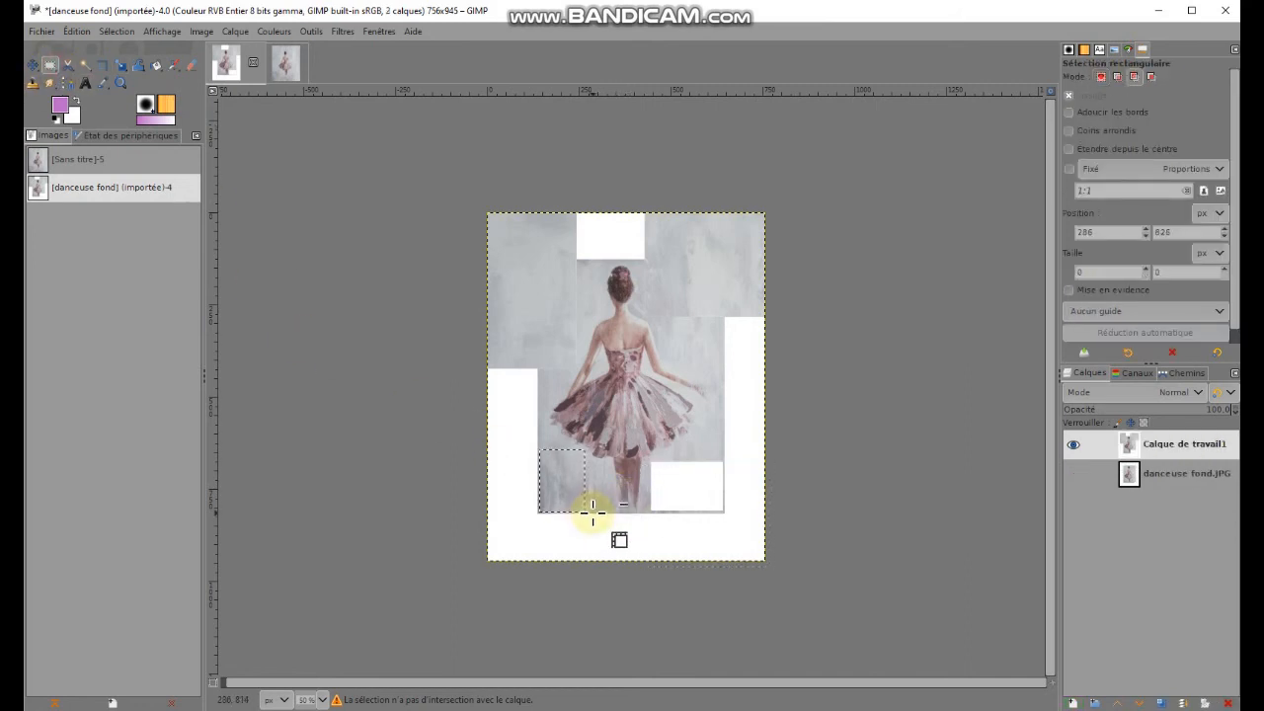
{"action": "key", "text": "ctrl+z"}
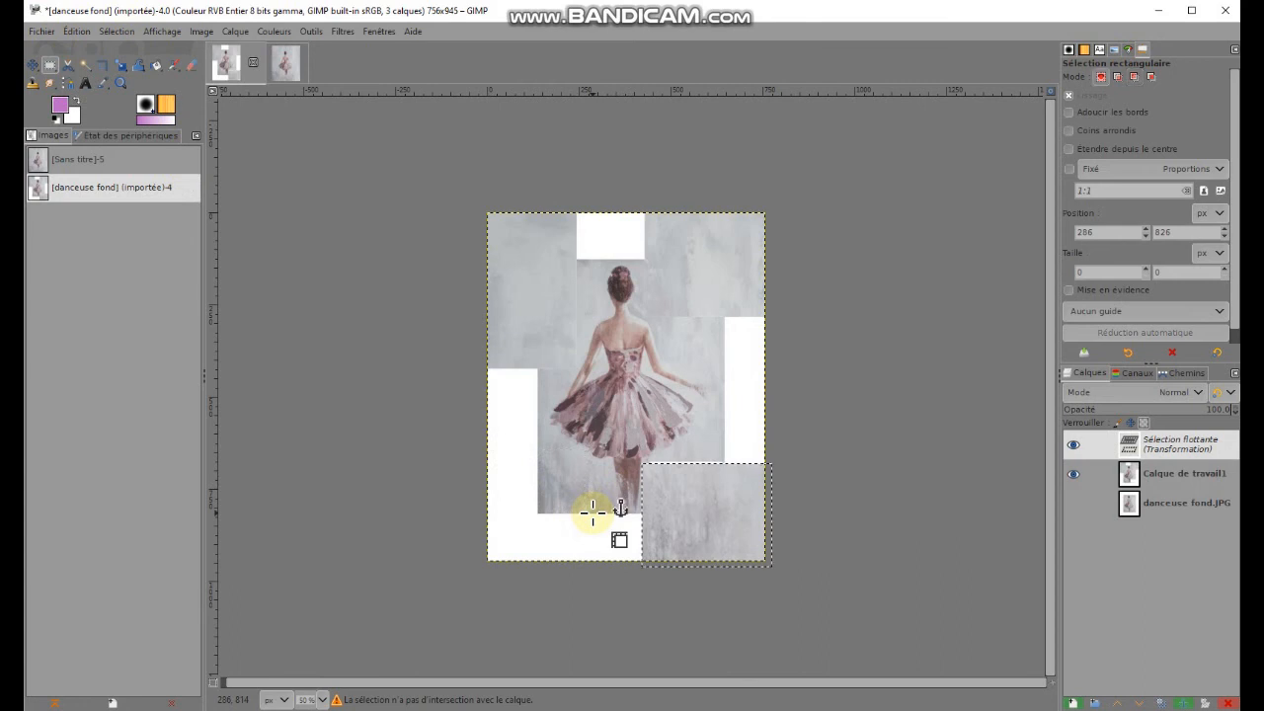
{"action": "key", "text": "ctrl+z"}
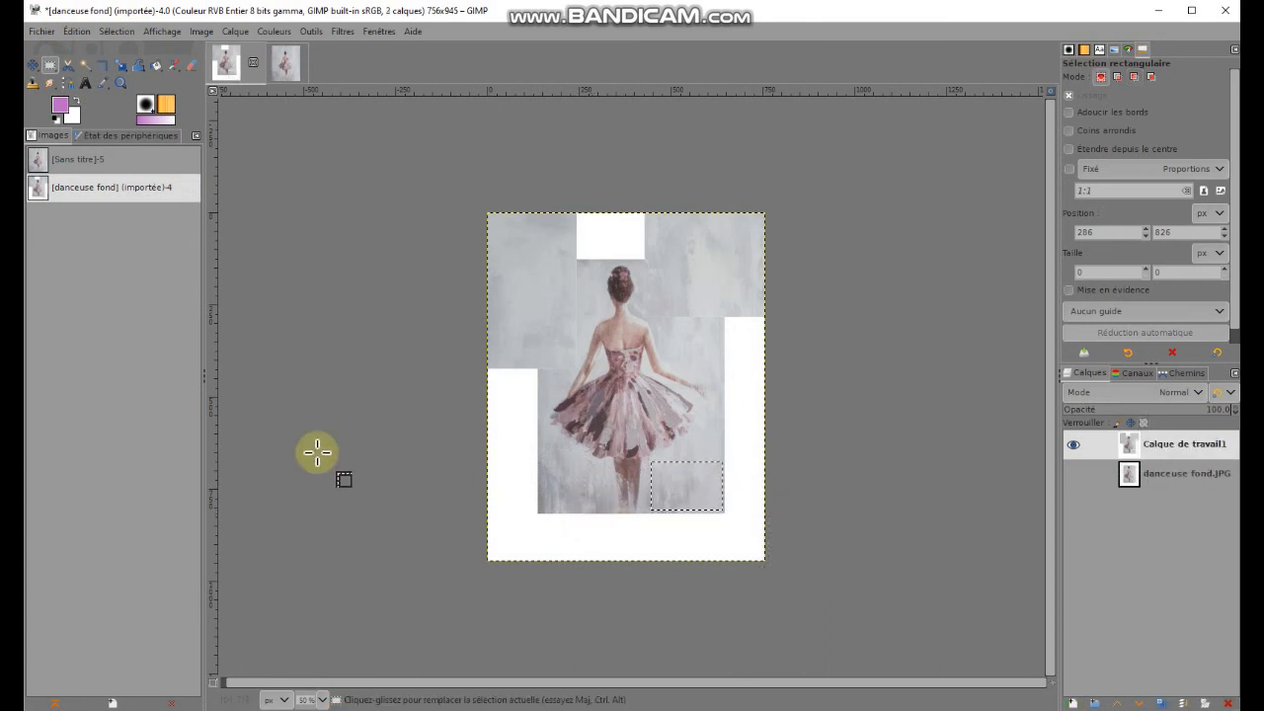
Scale the selected background beside the legs to about 336 × 302 px over the canvas's lower-right corner and anchor it.
{"action": "left_click", "coordinate": [139, 66]}
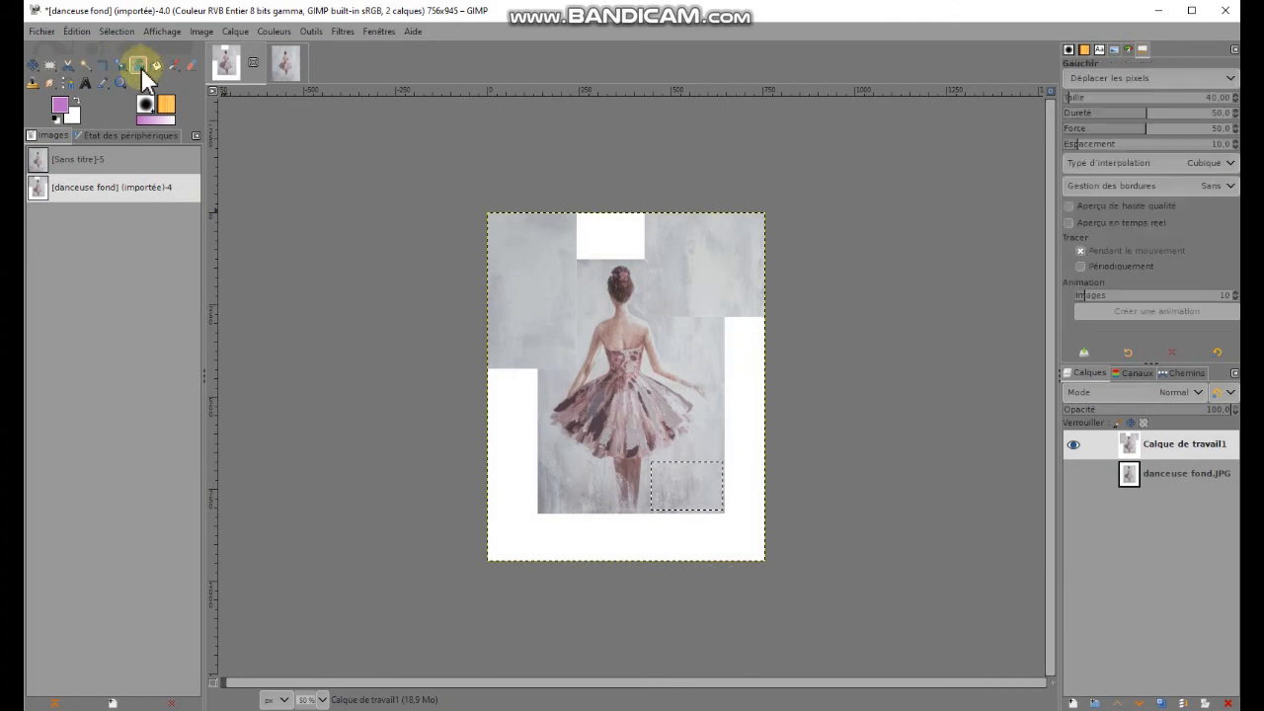
{"action": "left_click", "coordinate": [121, 69]}
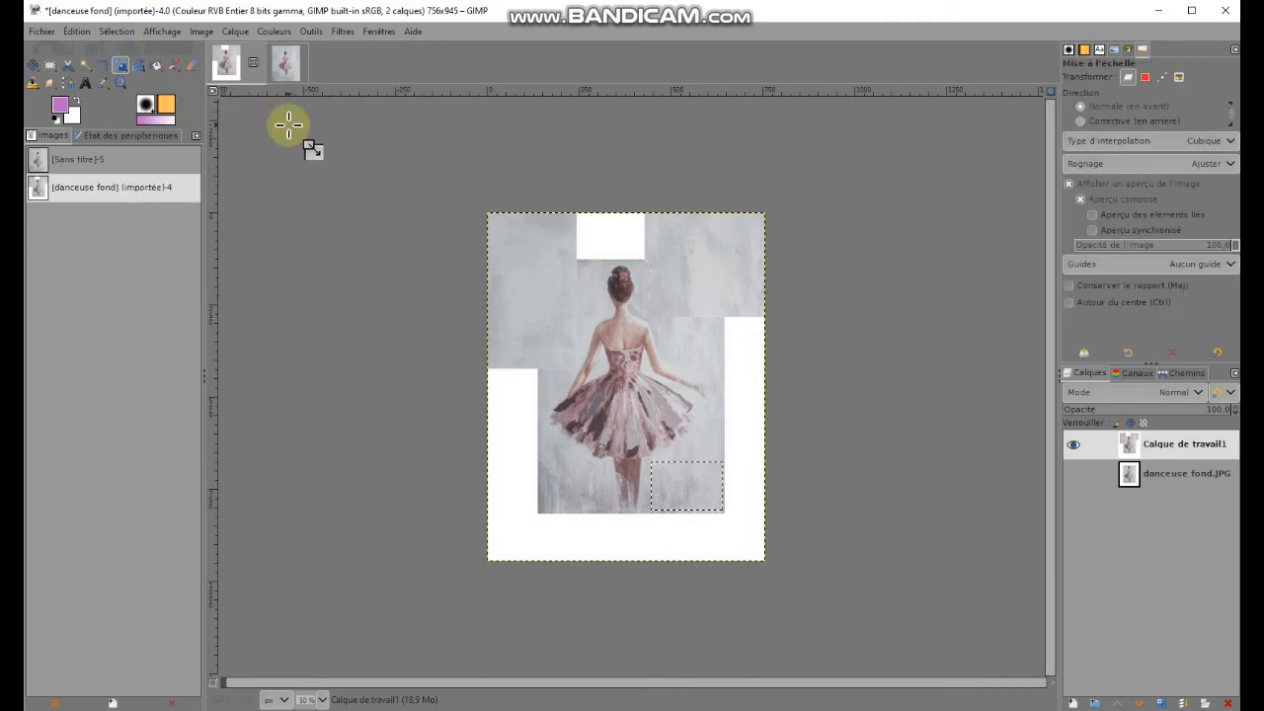
{"action": "left_click", "coordinate": [704, 506]}
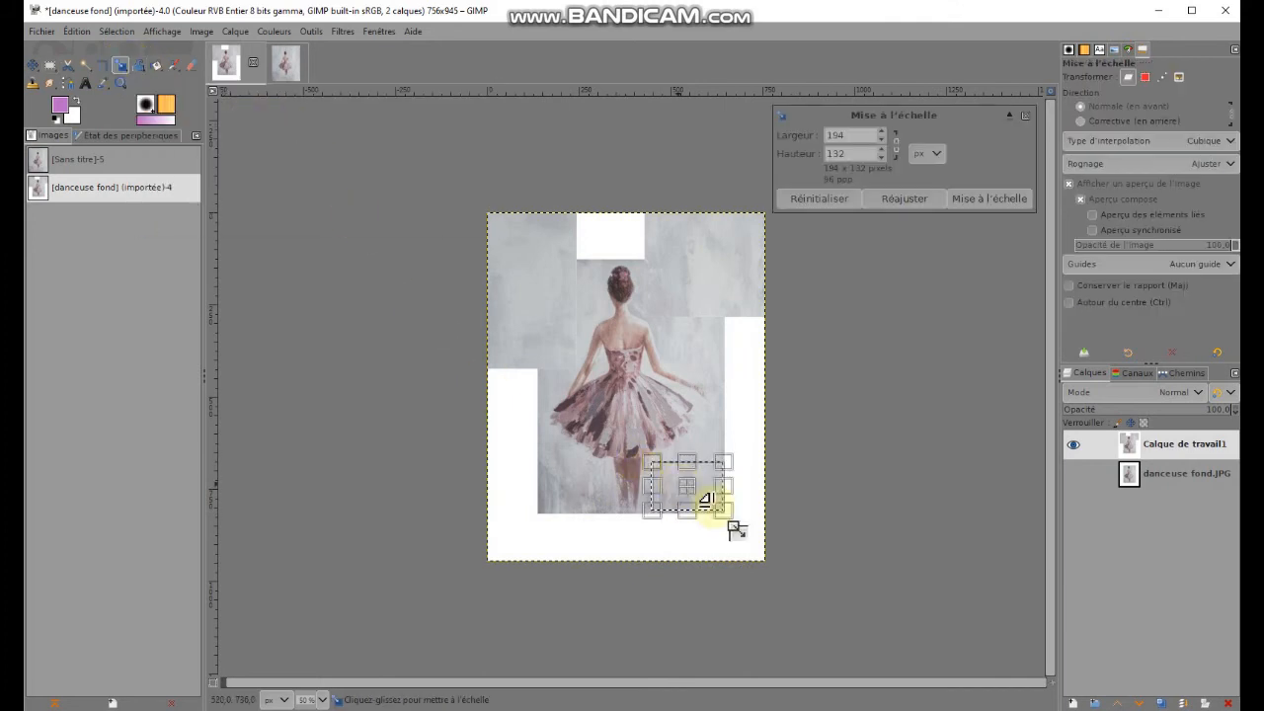
{"action": "left_click_drag", "start_coordinate": [728, 513], "coordinate": [779, 574]}
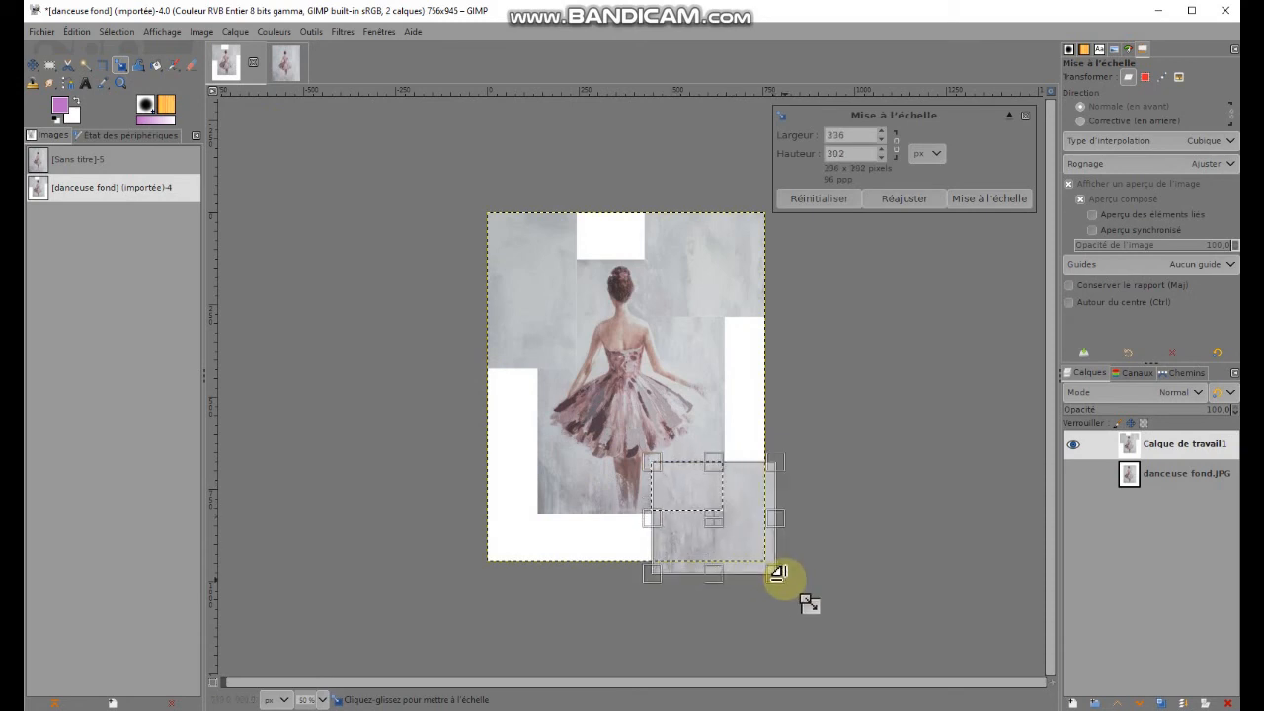
{"action": "key", "text": "Return"}
{"action": "left_click", "coordinate": [574, 533]}
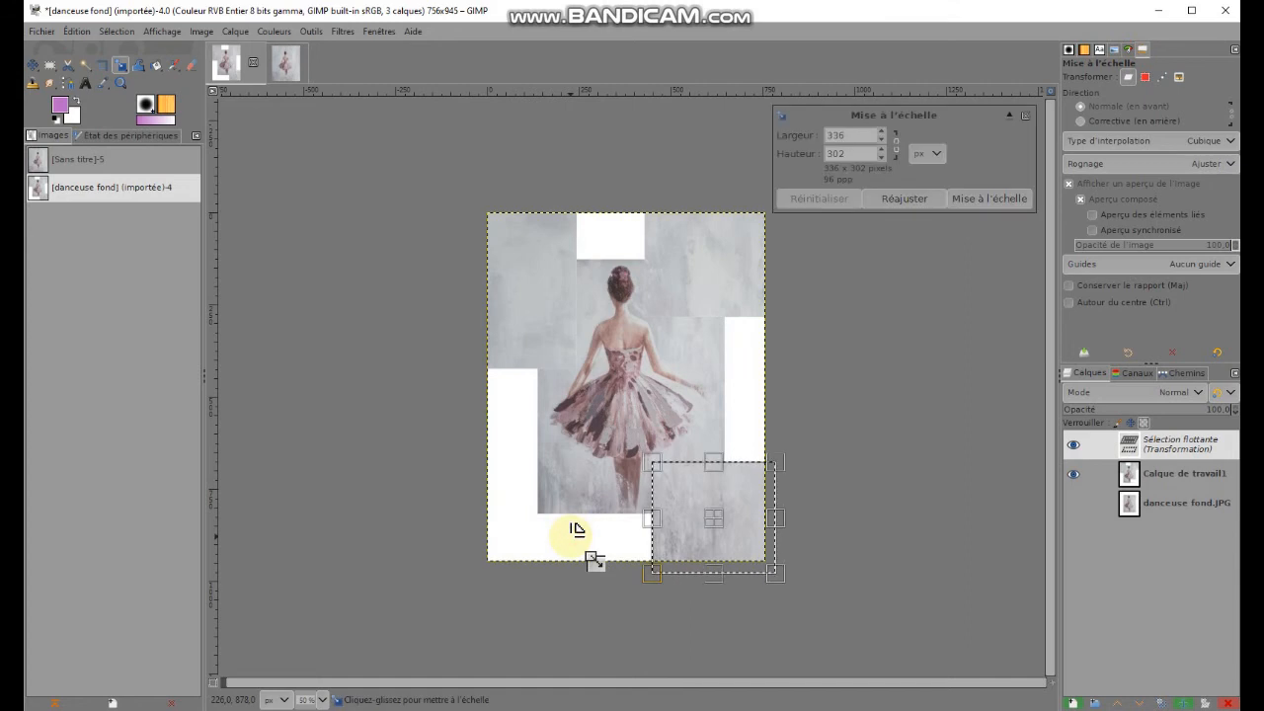
{"action": "left_click", "coordinate": [49, 65]}
{"action": "left_click", "coordinate": [516, 528]}
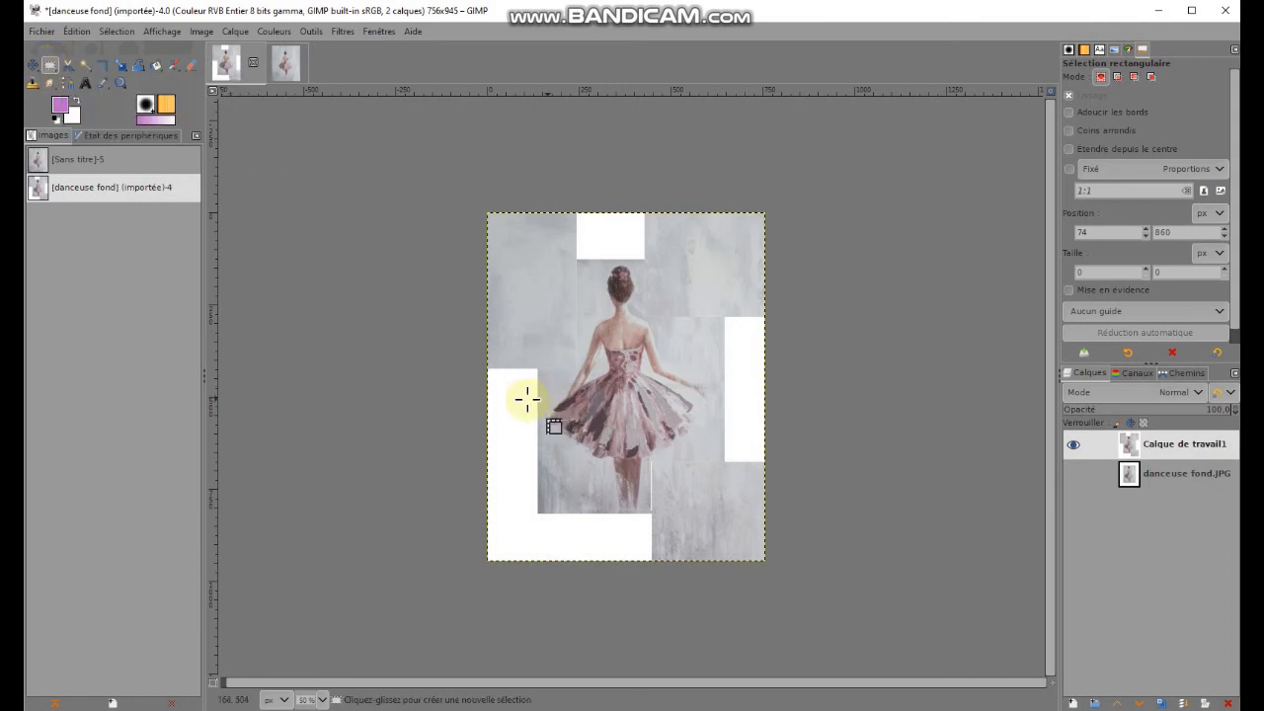
Select the background about 140 × 156 px left of the dancer's legs and scale it outward over the canvas's lower-left corner.
{"action": "left_click_drag", "start_coordinate": [540, 455], "coordinate": [585, 501]}
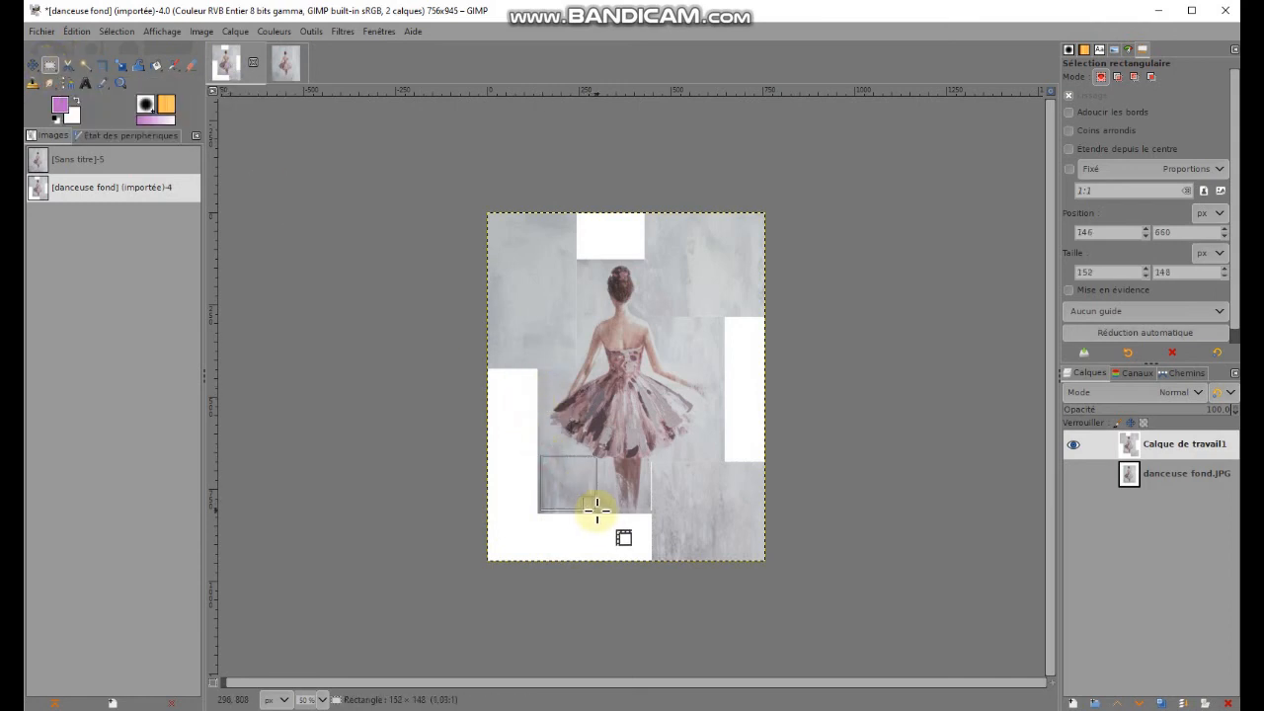
{"action": "left_click_drag", "start_coordinate": [592, 512], "coordinate": [590, 512]}
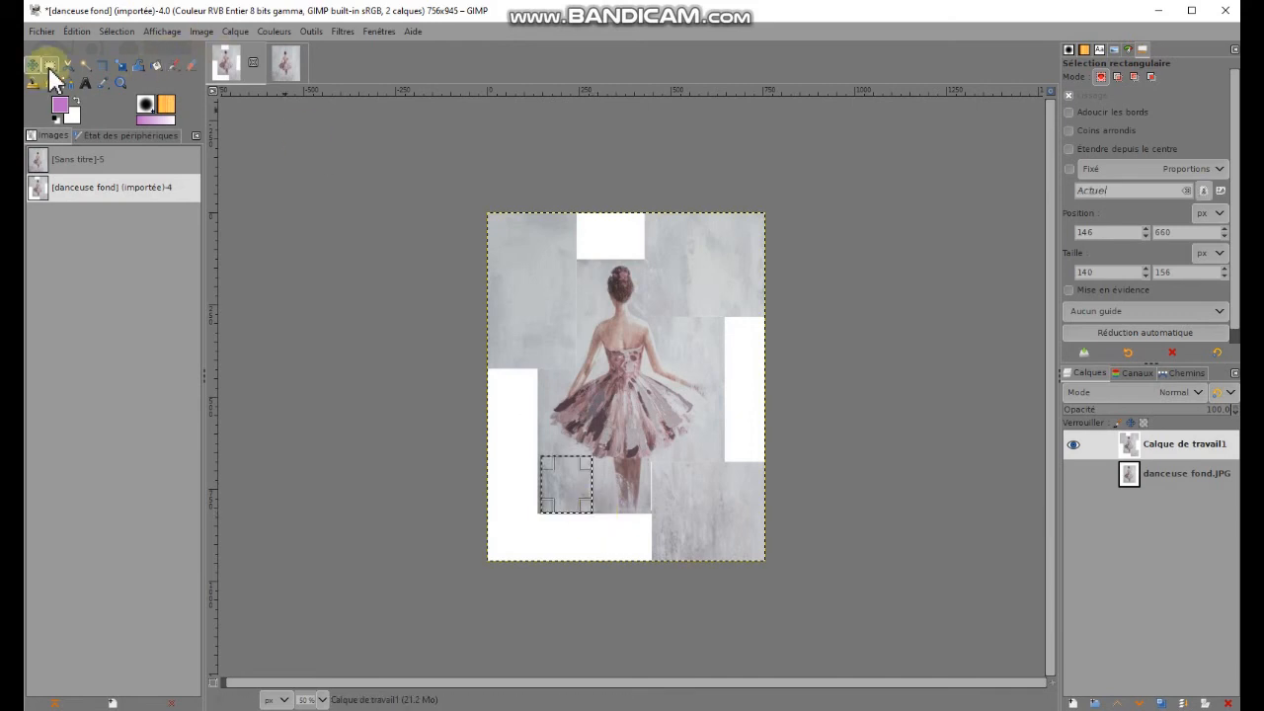
{"action": "left_click", "coordinate": [125, 68]}
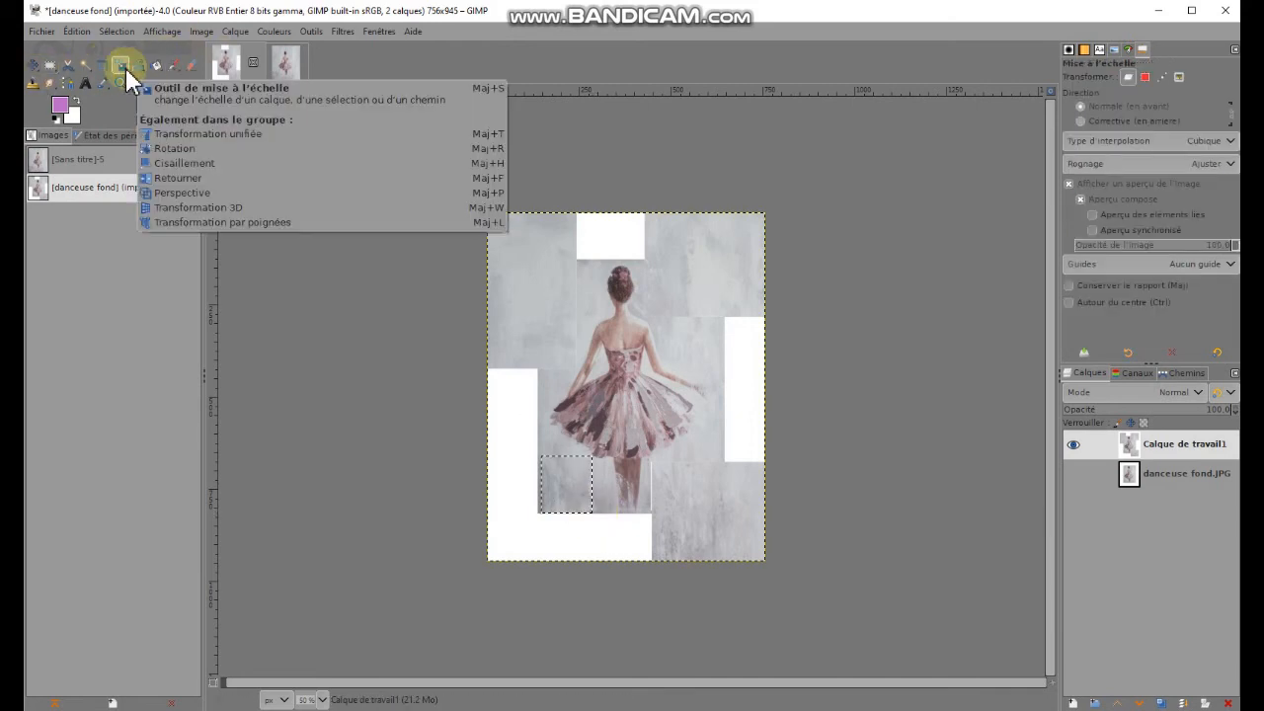
{"action": "left_click", "coordinate": [559, 490]}
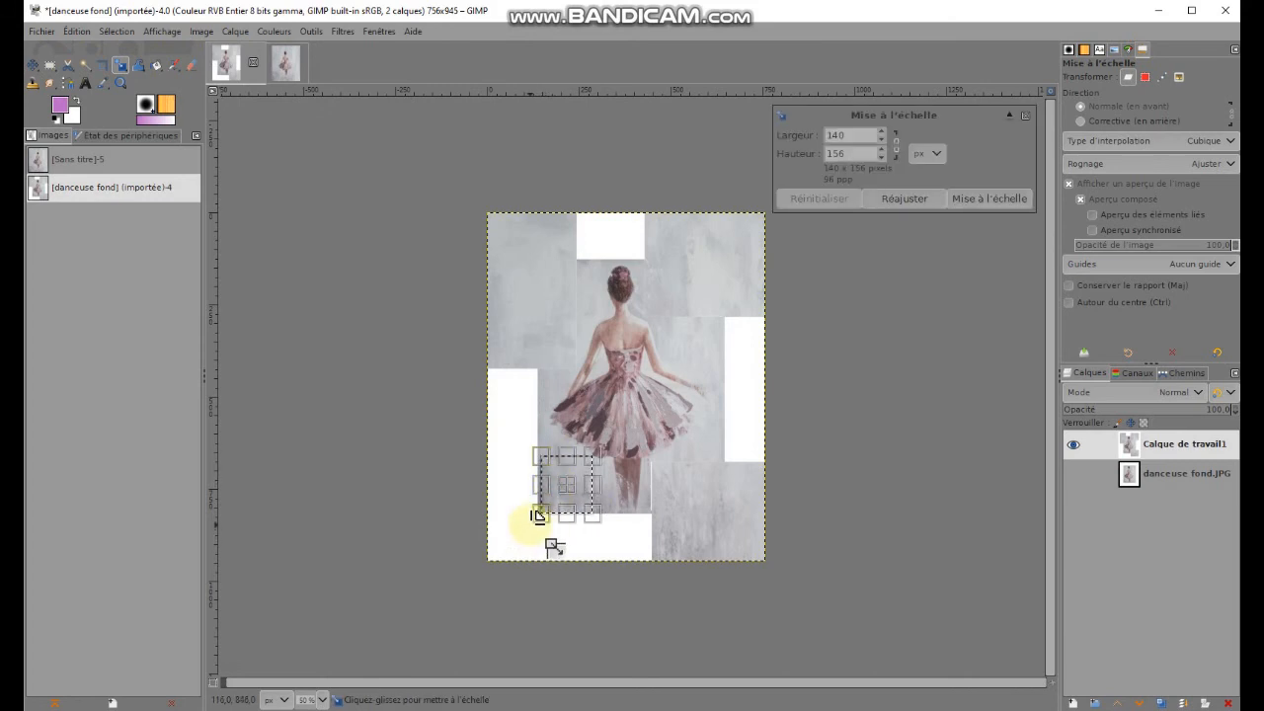
{"action": "left_click_drag", "start_coordinate": [537, 515], "coordinate": [468, 569]}
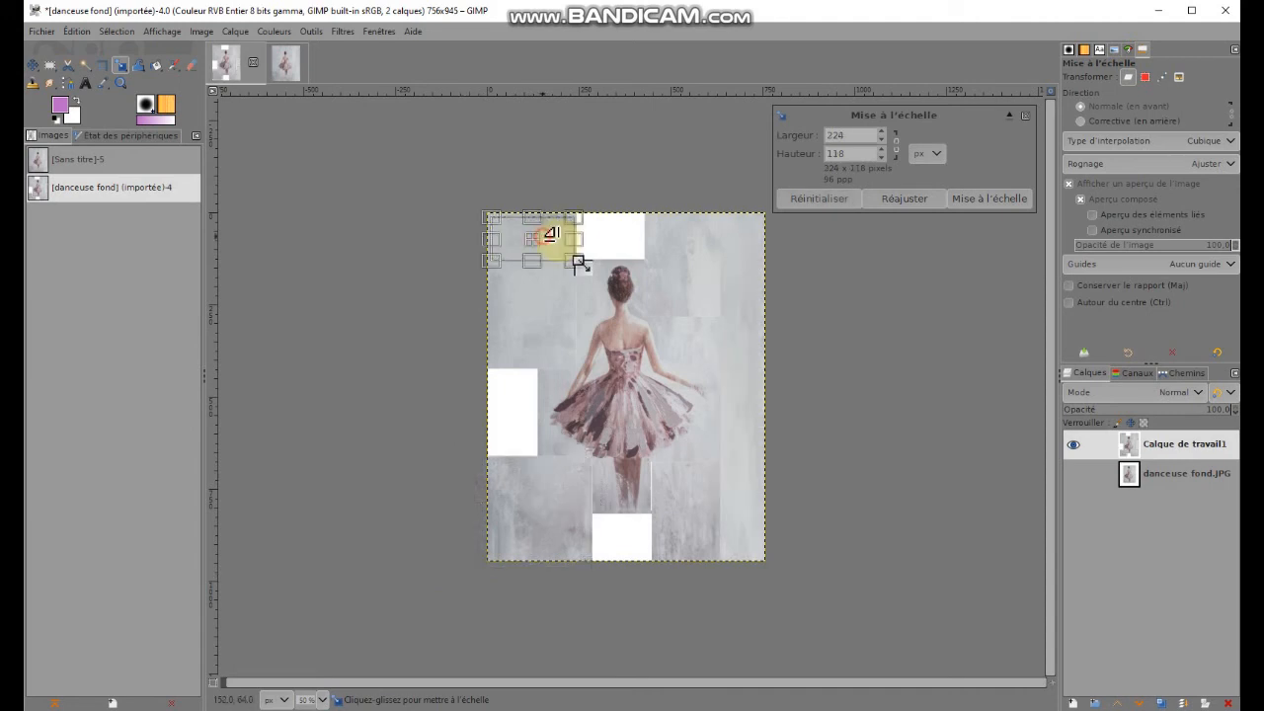
Stretch the selected upper-left background strip to about 592 × 158 px over the white gap above the dancer's head and anchor it.
{"action": "left_click_drag", "start_coordinate": [575, 242], "coordinate": [736, 255]}
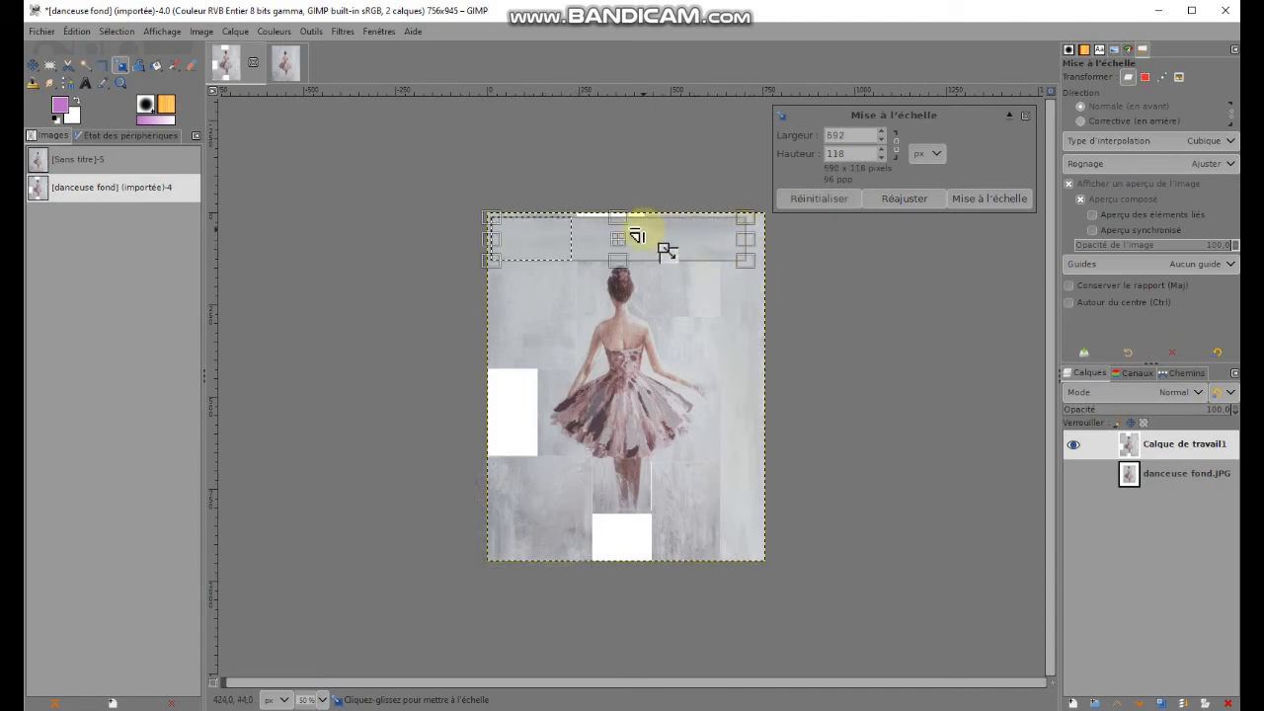
{"action": "left_click_drag", "start_coordinate": [621, 214], "coordinate": [621, 198]}
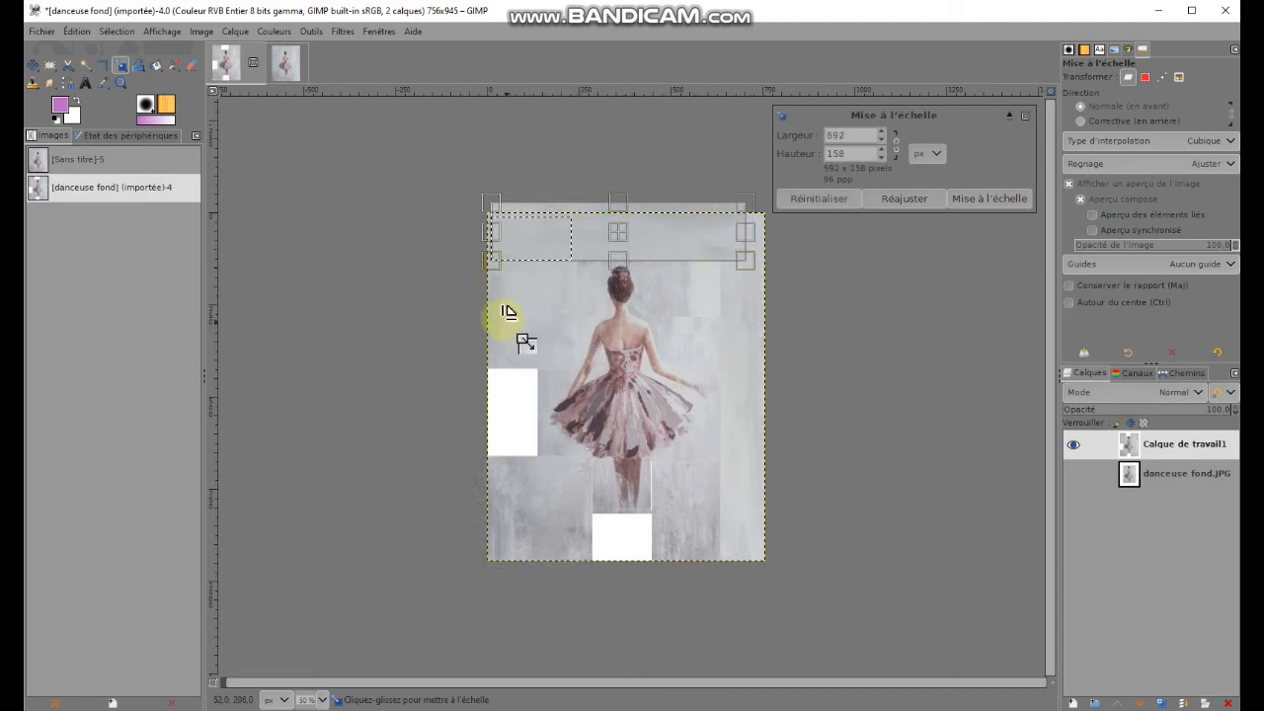
{"action": "key", "text": "Return"}
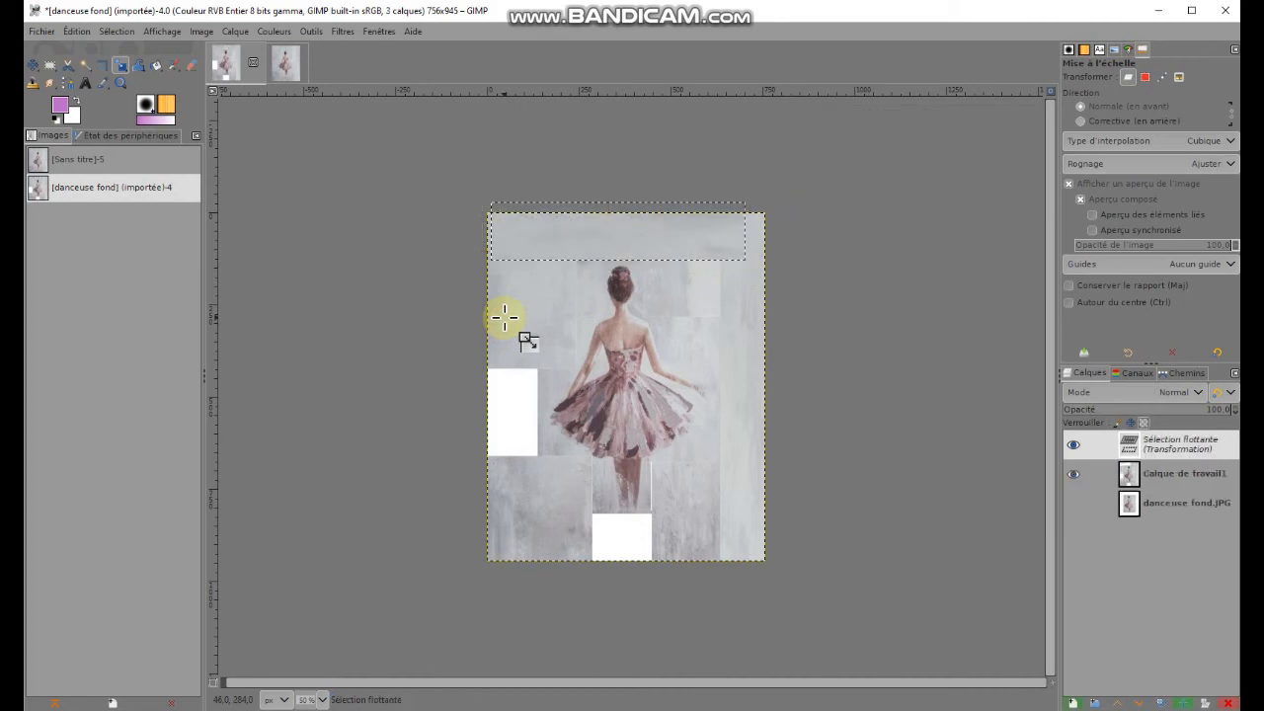
{"action": "left_click", "coordinate": [51, 67]}
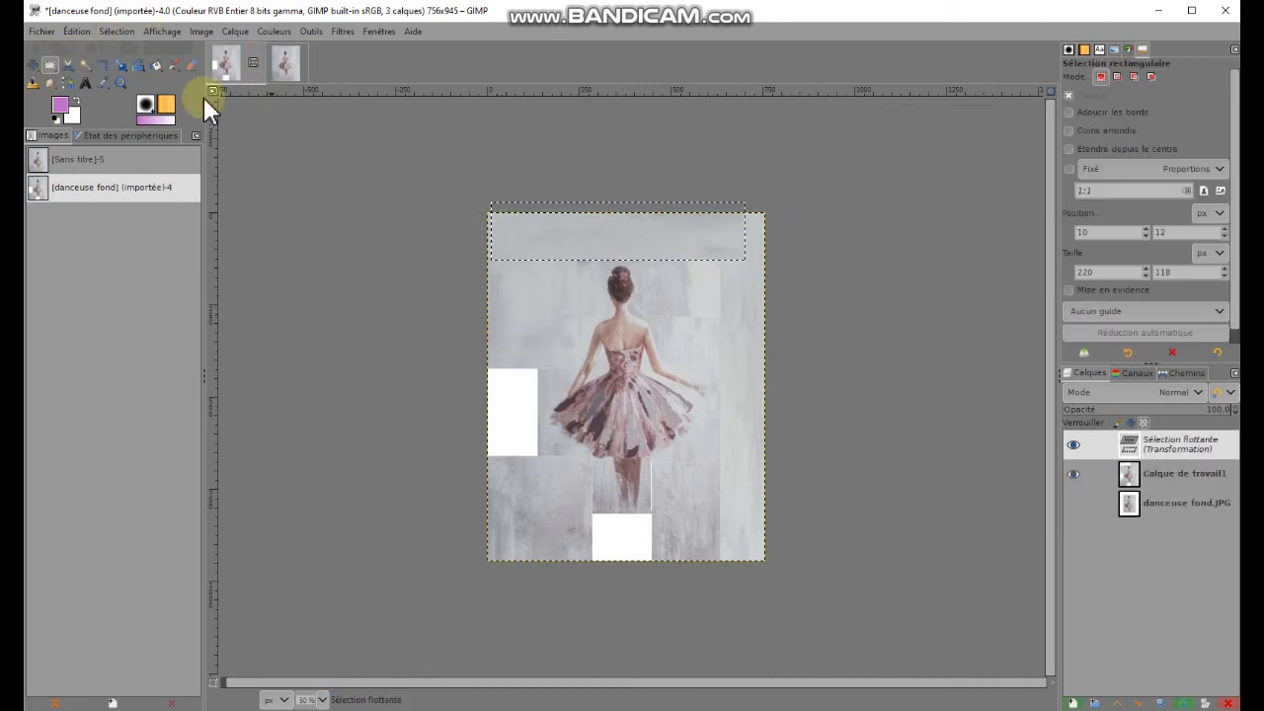
{"action": "left_click", "coordinate": [512, 407]}
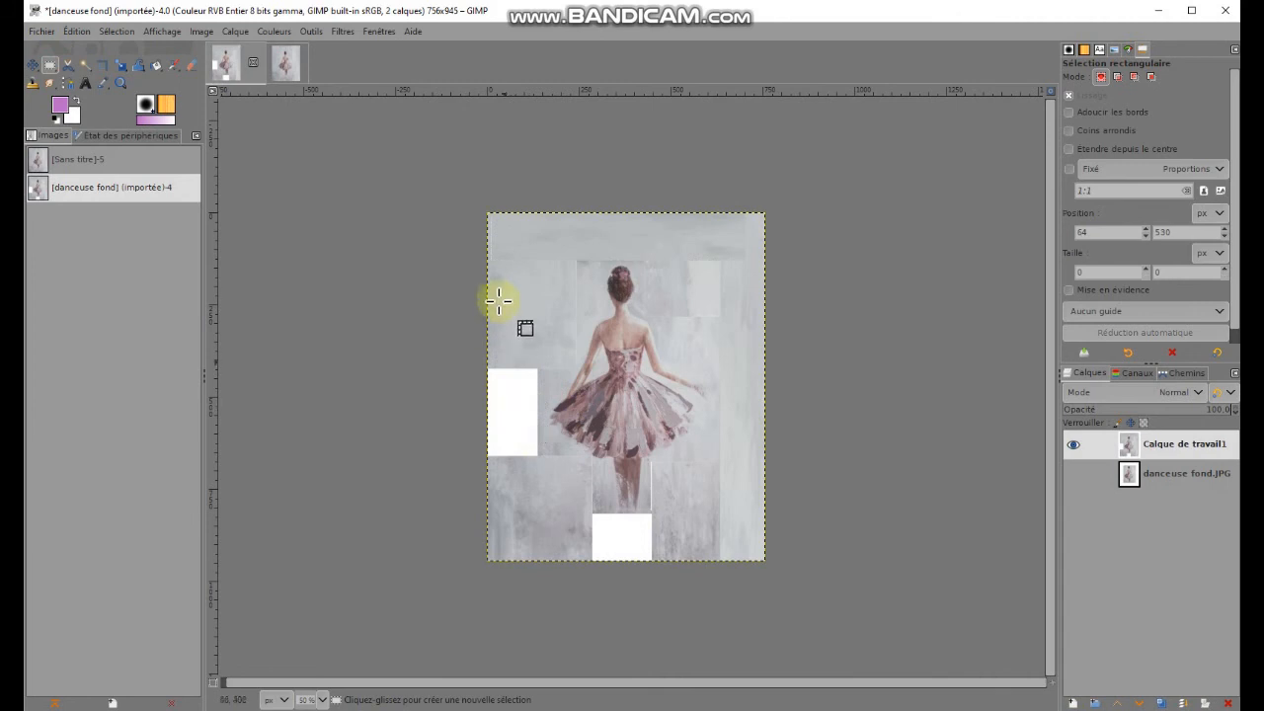
Select a background strip about 112 × 252 px along the canvas's left edge and stretch it down over the white gap below it.
{"action": "left_click_drag", "start_coordinate": [498, 273], "coordinate": [539, 364]}
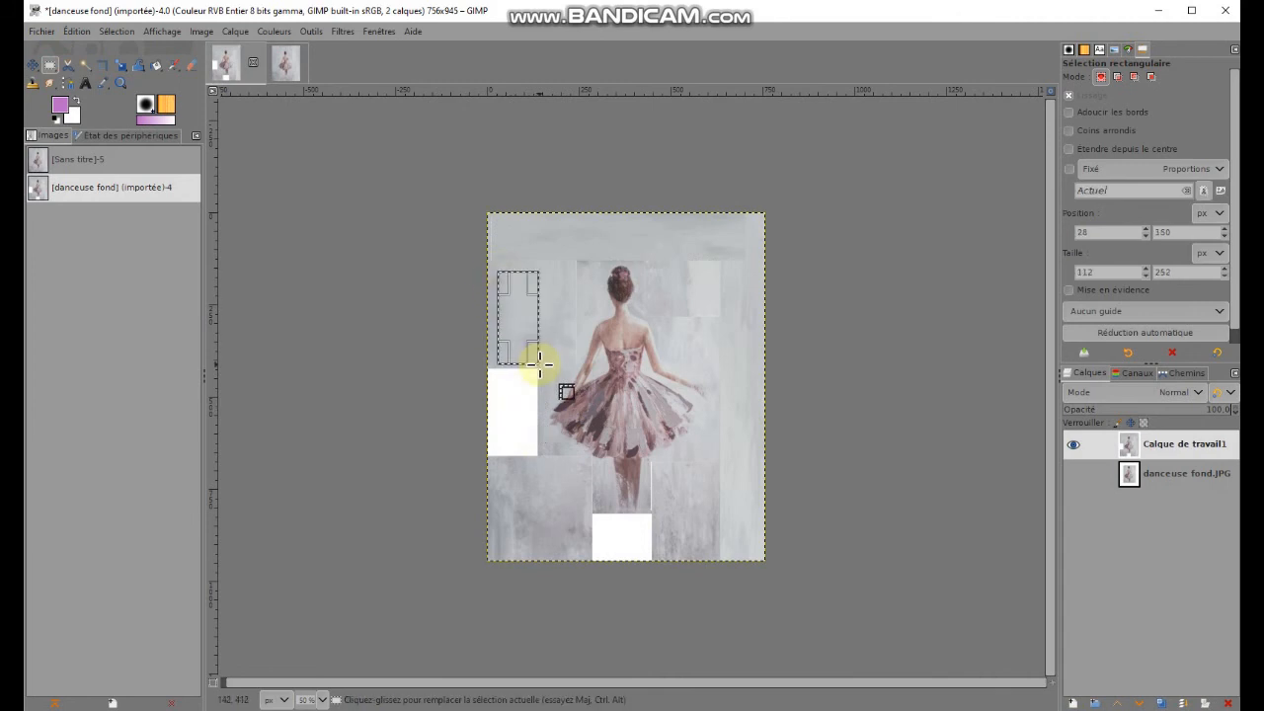
{"action": "left_click", "coordinate": [122, 65]}
{"action": "left_click", "coordinate": [522, 334]}
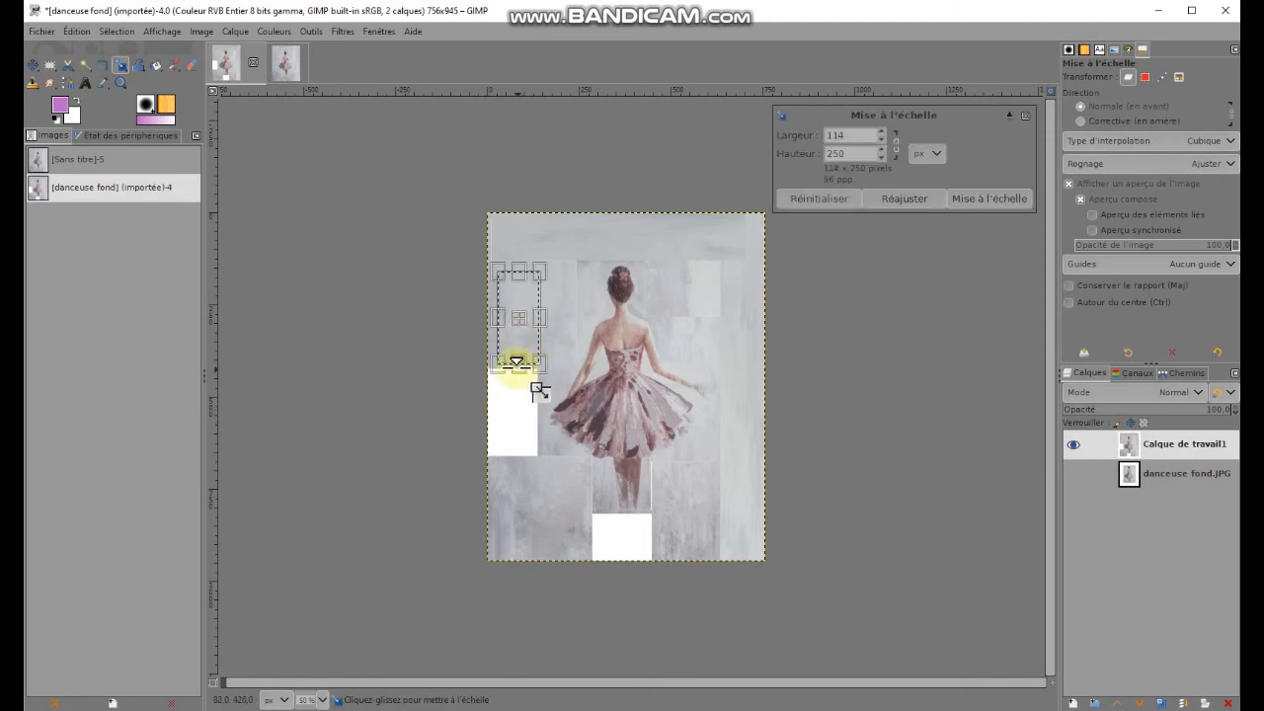
{"action": "left_click_drag", "start_coordinate": [499, 366], "coordinate": [475, 465]}
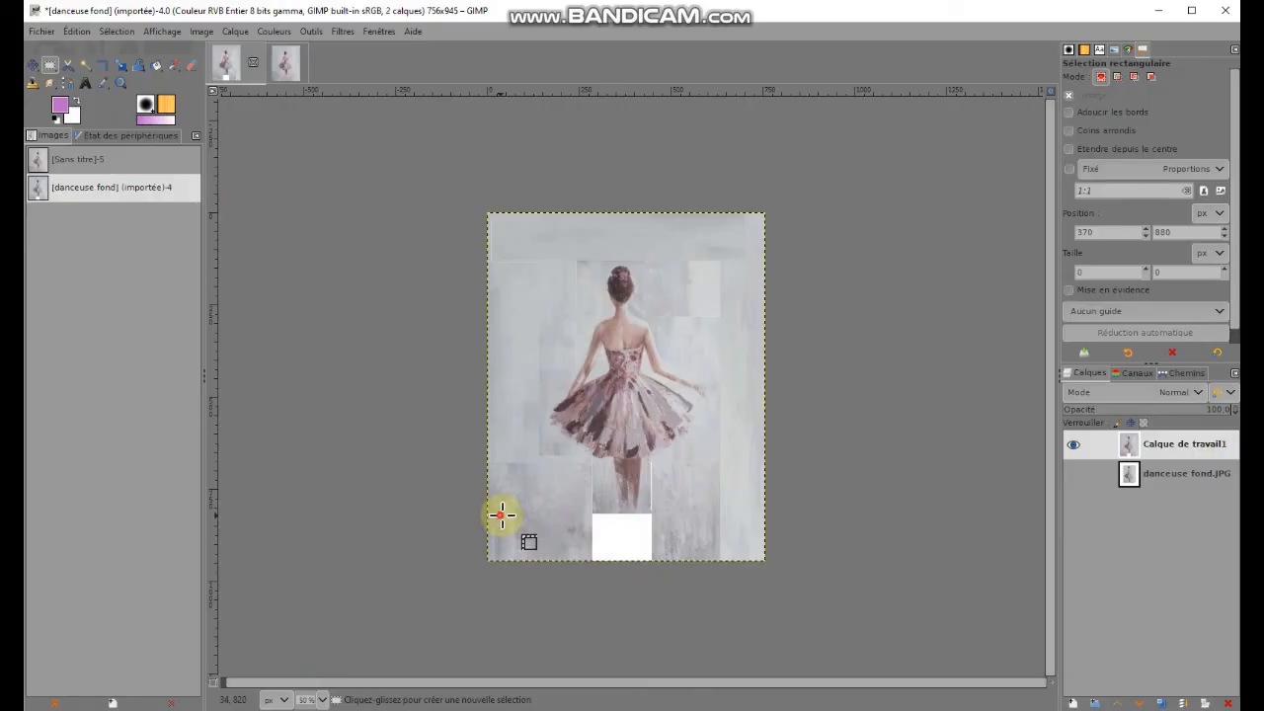
Select a background strip about 244 × 120 px in the lower-left corner, stretch it to about 454 × 134 px over the gap below the legs, and anchor it.
{"action": "left_click_drag", "start_coordinate": [501, 517], "coordinate": [590, 559]}
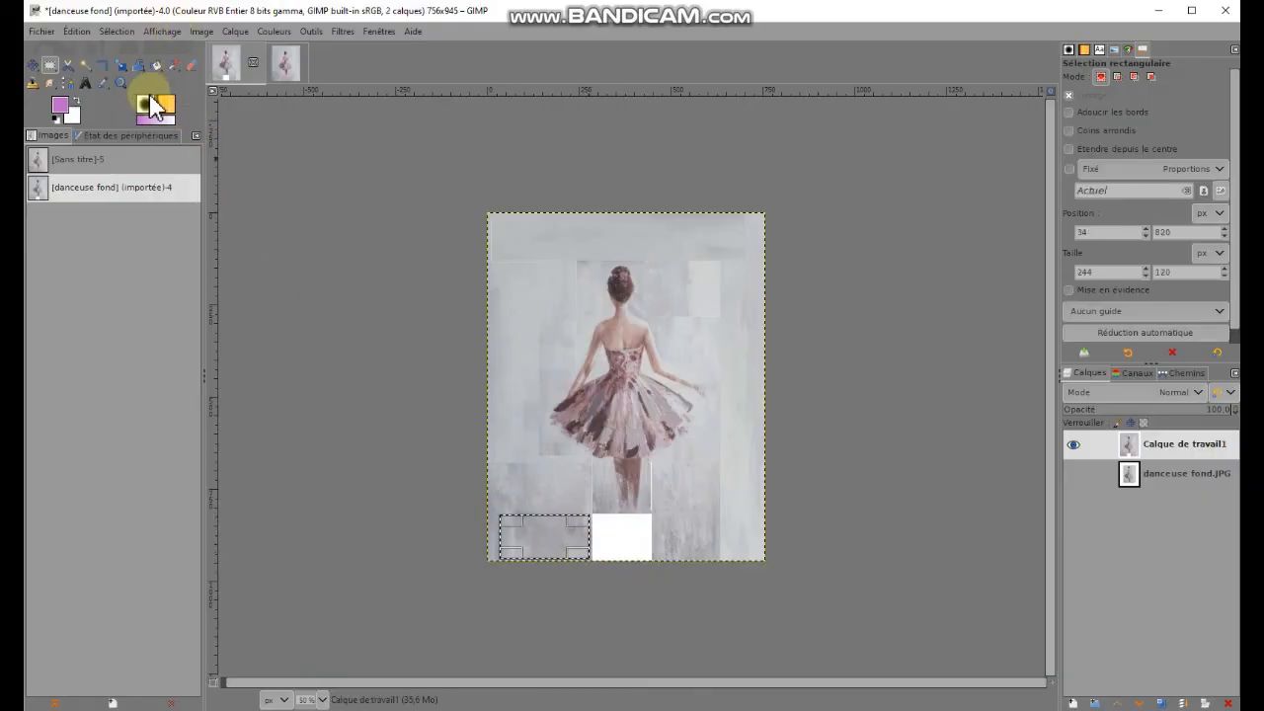
{"action": "left_click", "coordinate": [120, 66]}
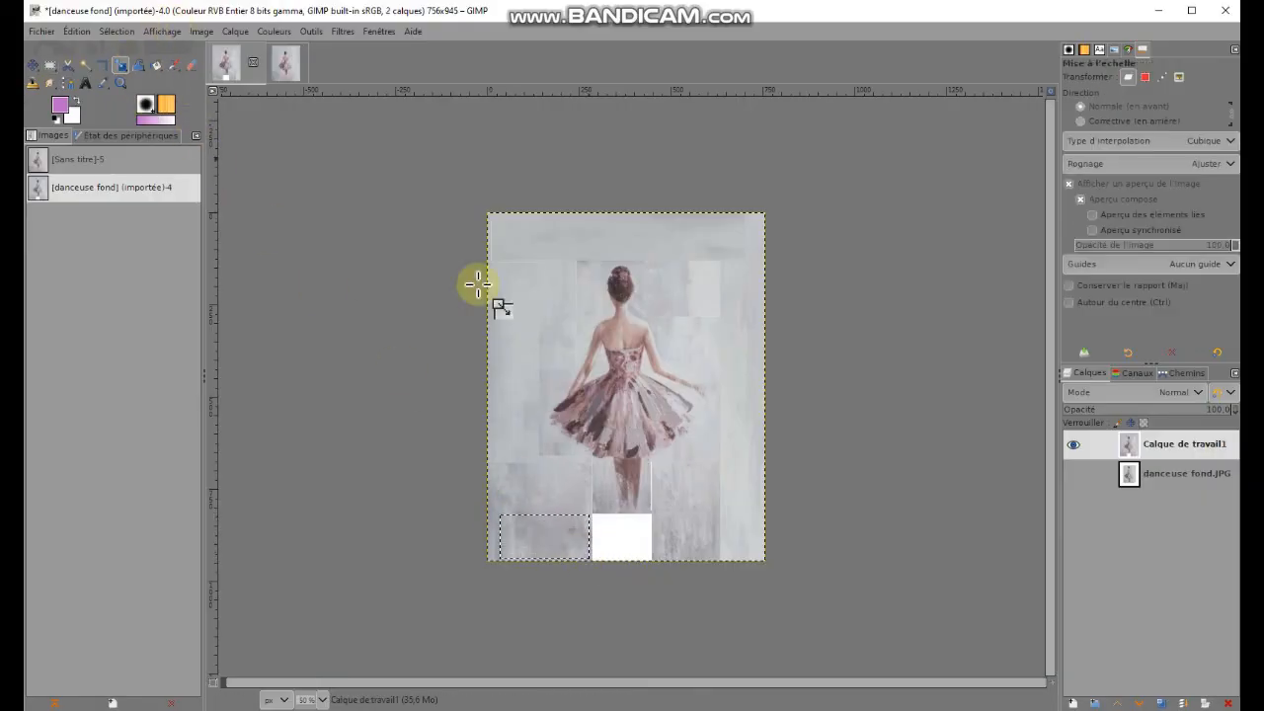
{"action": "left_click", "coordinate": [542, 548]}
{"action": "left_click_drag", "start_coordinate": [593, 531], "coordinate": [669, 511]}
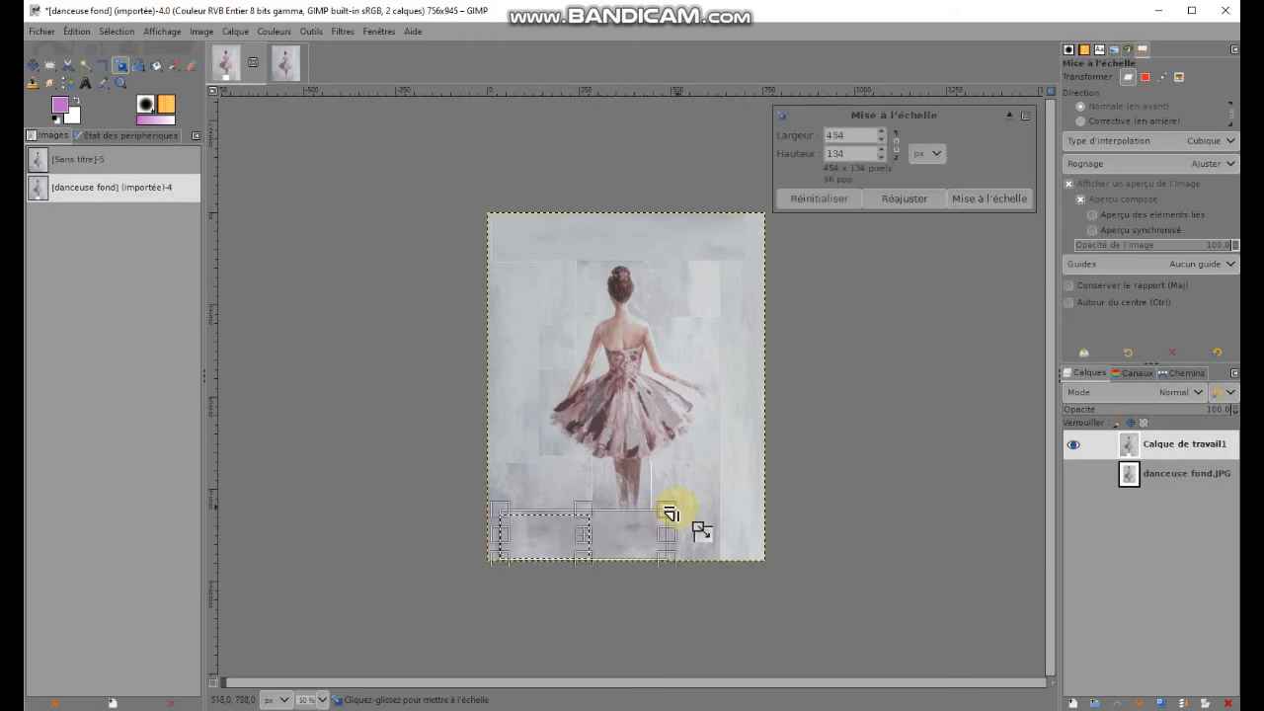
{"action": "key", "text": "Return"}
{"action": "key", "text": "r"}
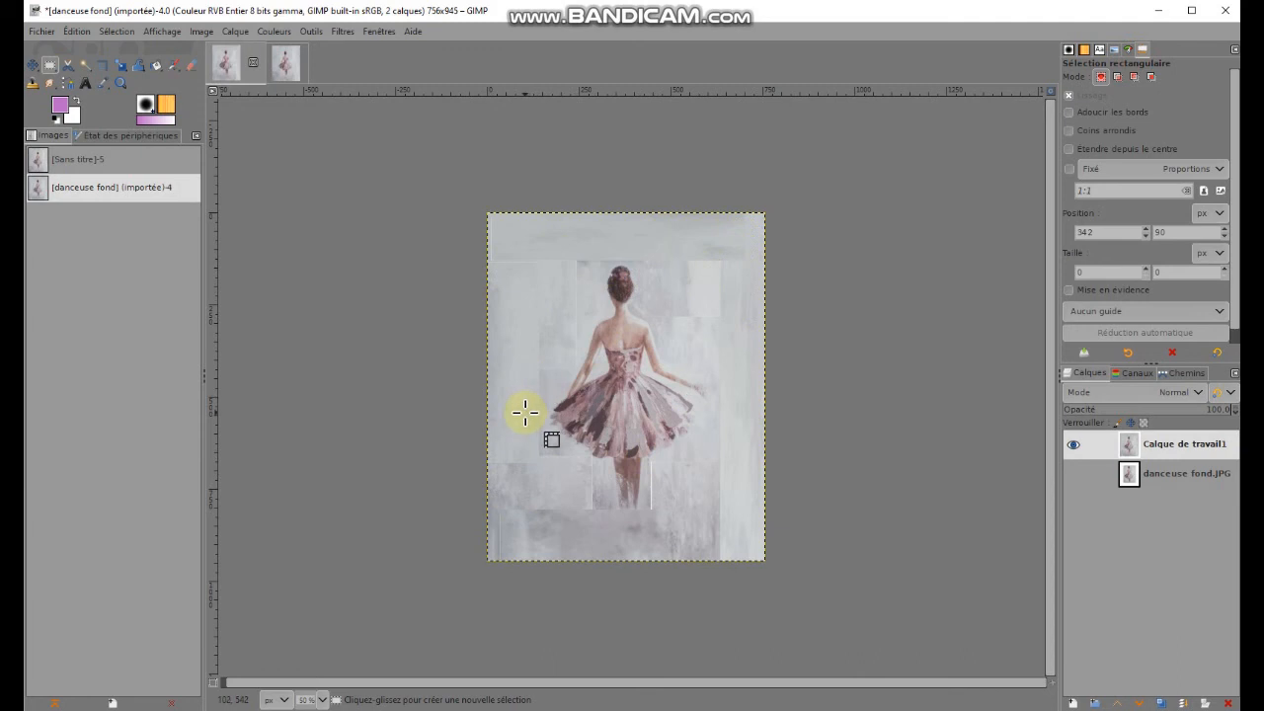
Set the Smudge tool's brush size to about 73.
{"action": "left_click", "coordinate": [35, 86]}
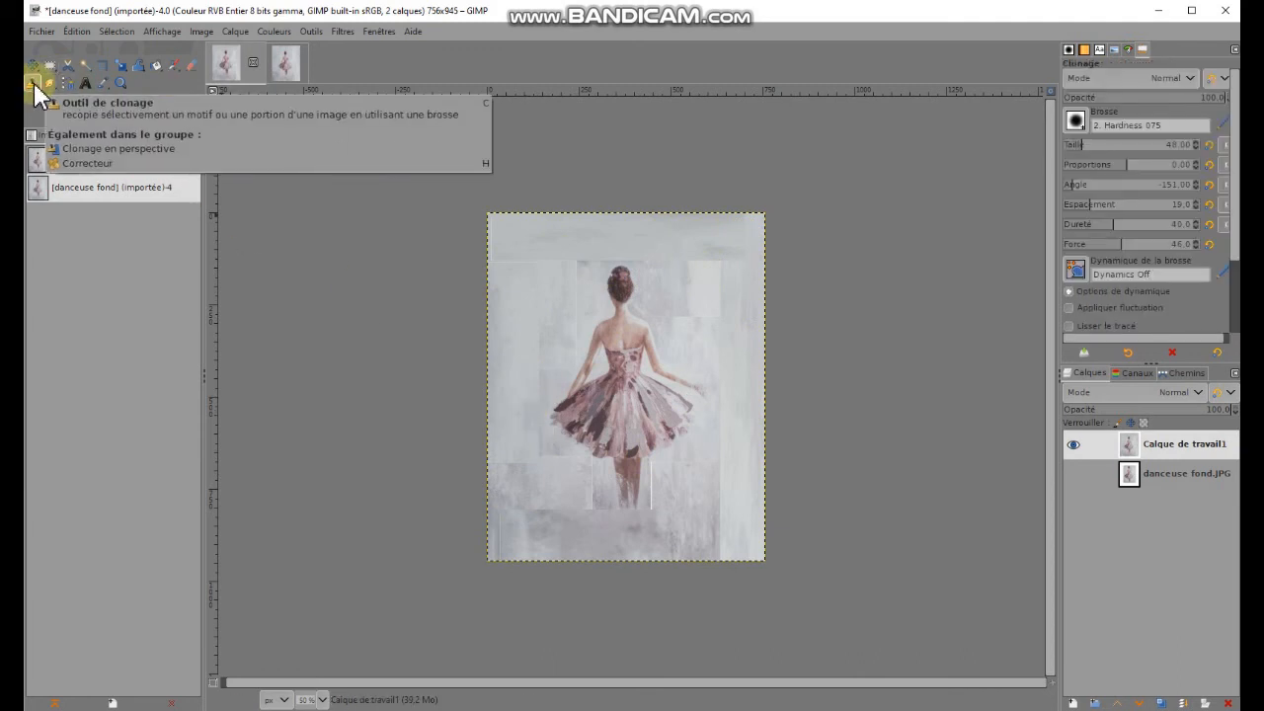
{"action": "left_click", "coordinate": [49, 84]}
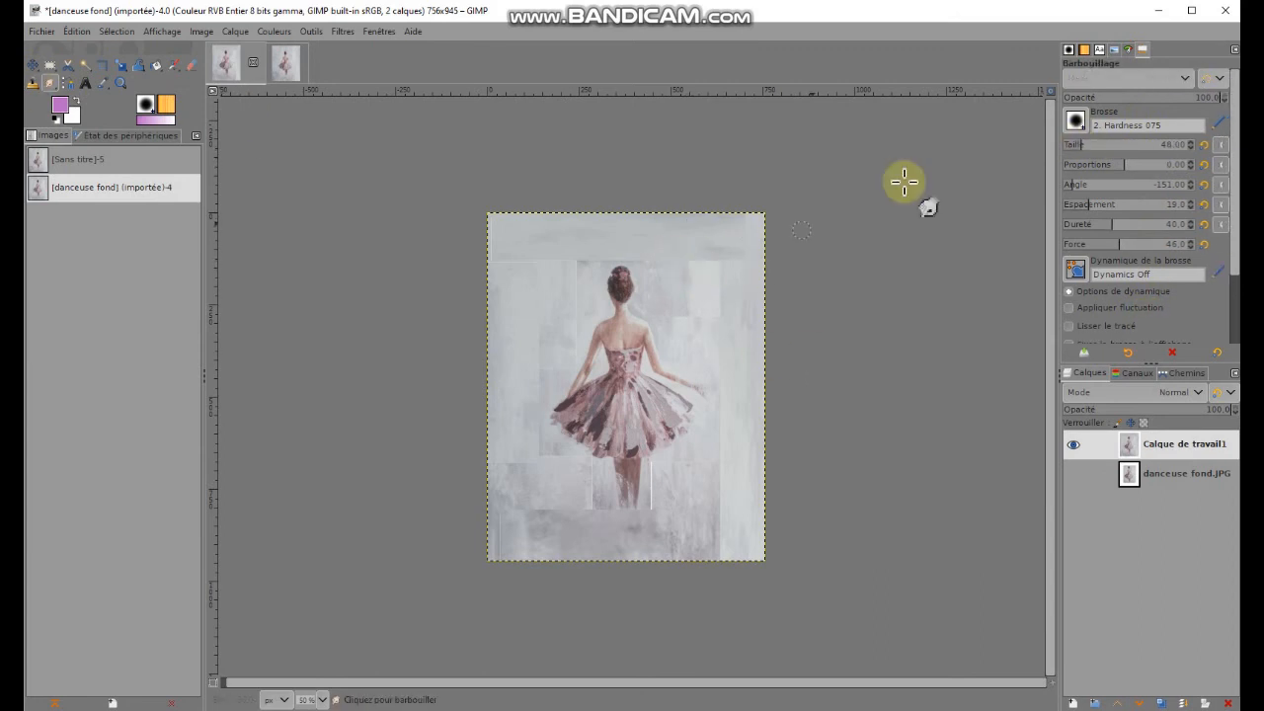
{"action": "left_click", "coordinate": [32, 85]}
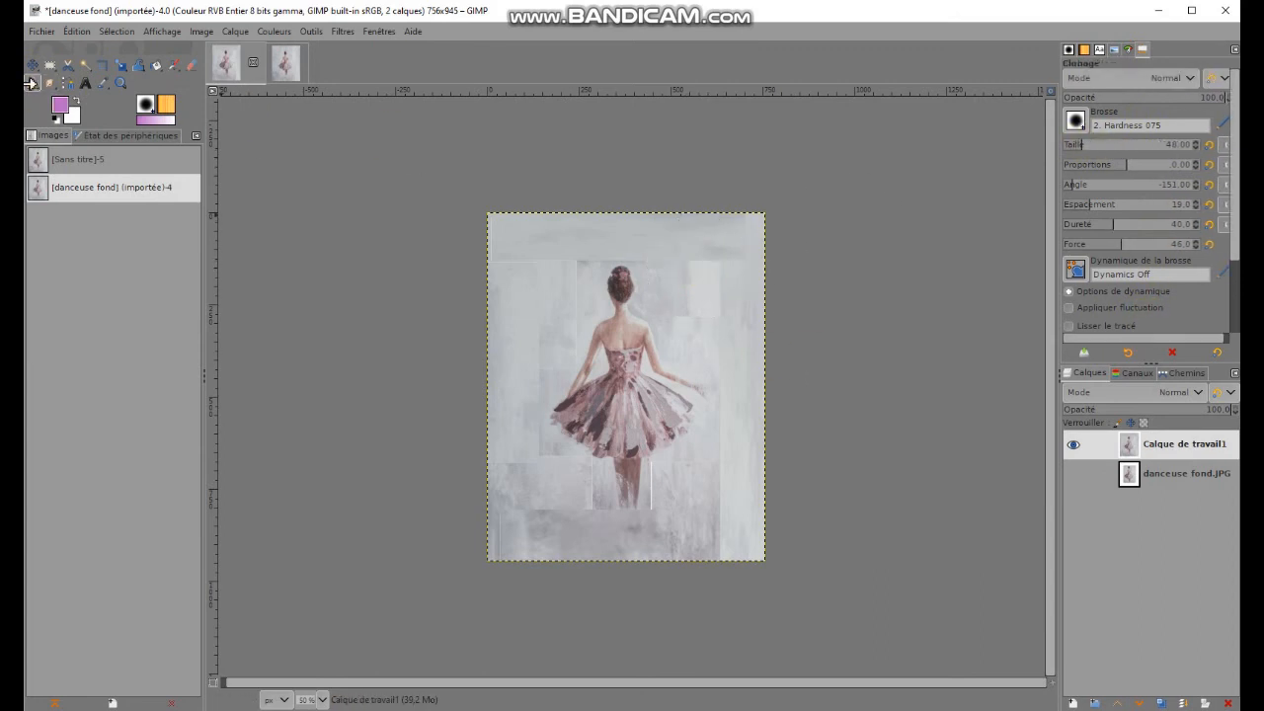
{"action": "left_click", "coordinate": [49, 84]}
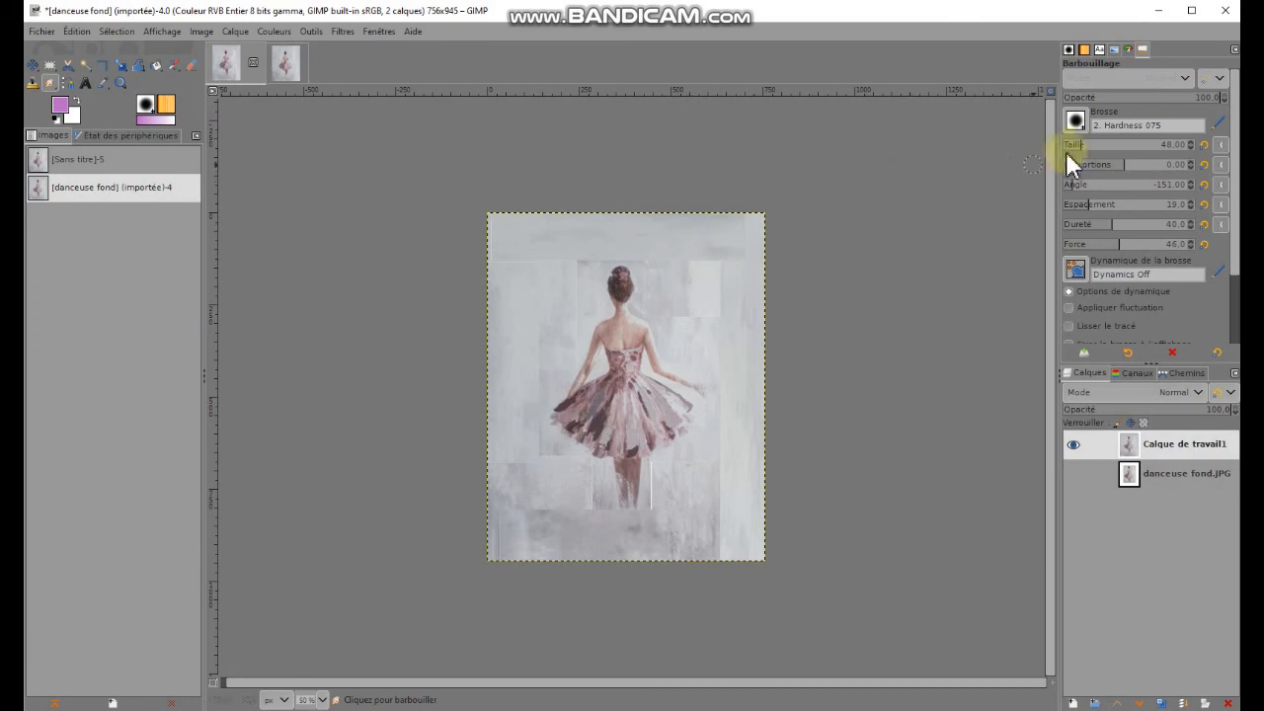
{"action": "left_click_drag", "start_coordinate": [1088, 142], "coordinate": [1122, 142]}
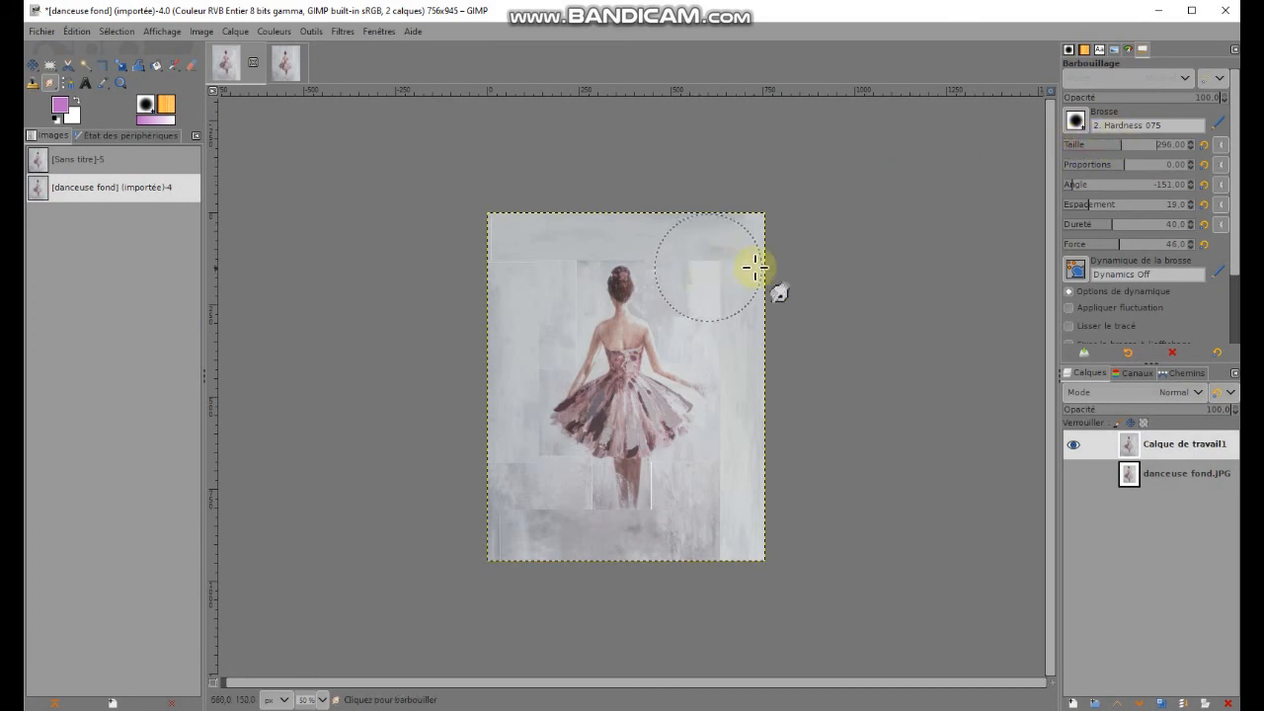
{"action": "left_click_drag", "start_coordinate": [1123, 146], "coordinate": [1088, 145]}
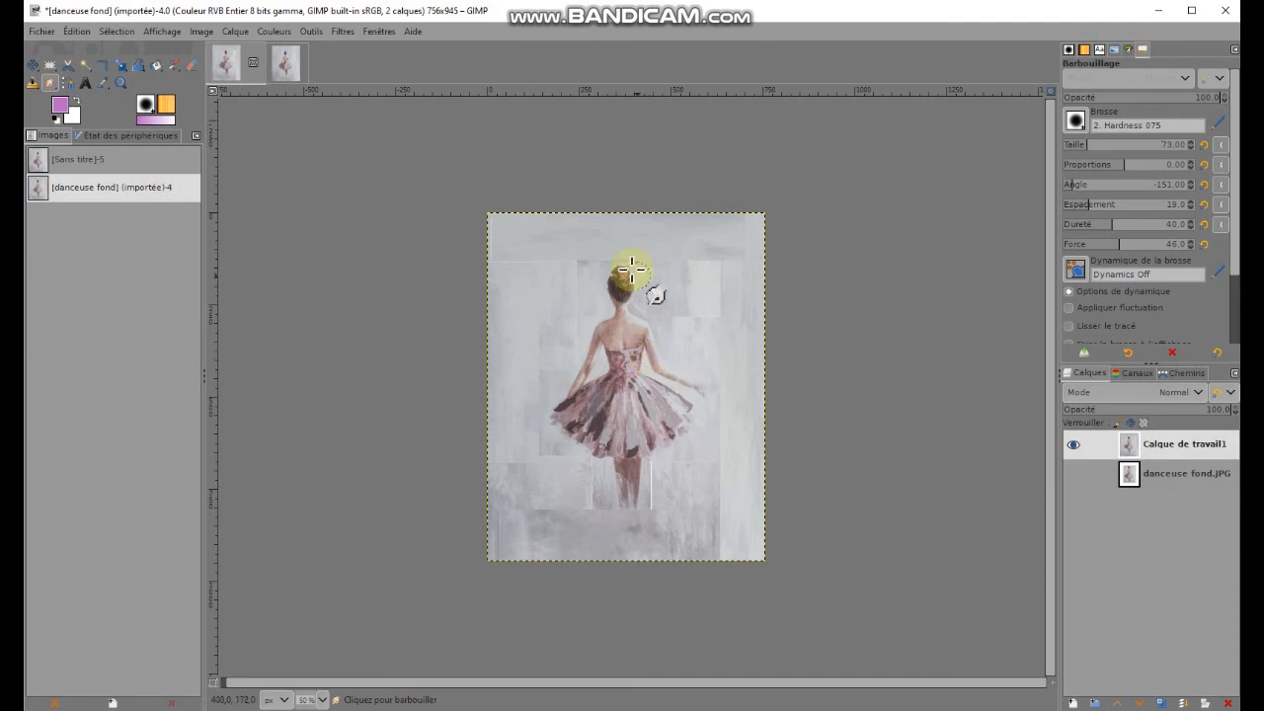
{"action": "left_click", "coordinate": [505, 284], "text": "ctrl"}
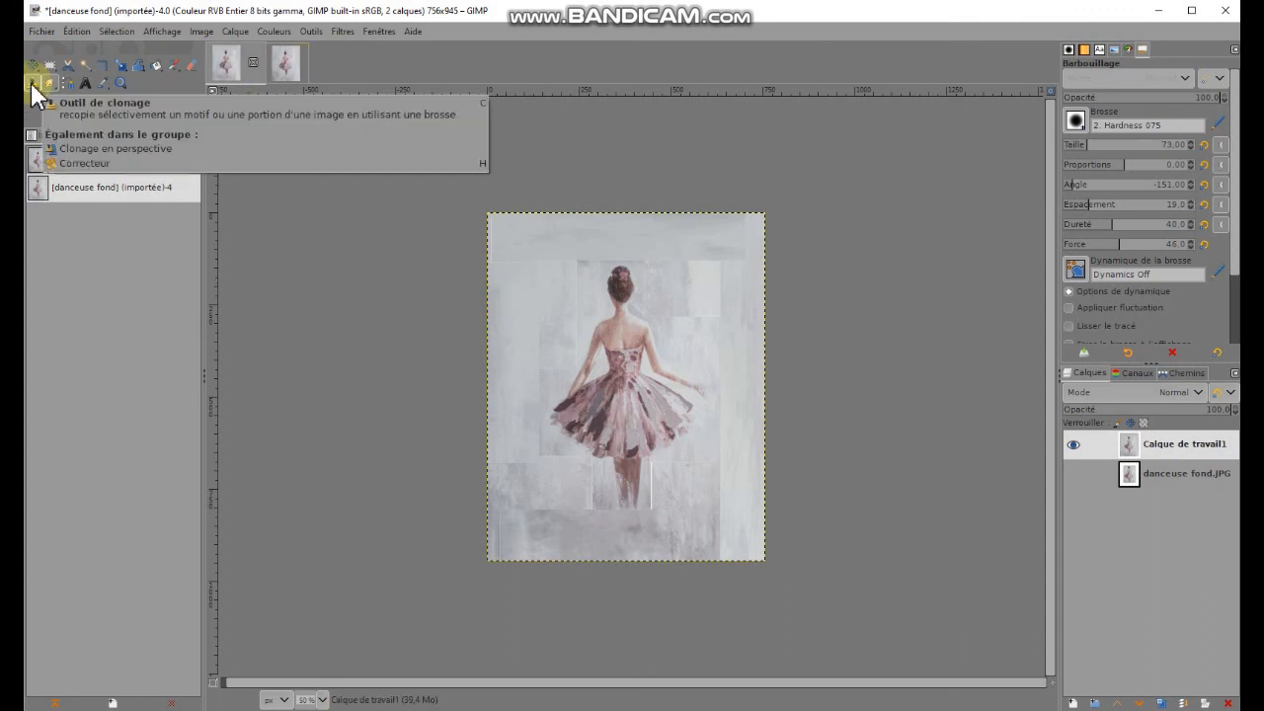
Clone nearby background with the Clone tool over the horizontal seam left of and around the dancer's head.
{"action": "left_click", "coordinate": [33, 87]}
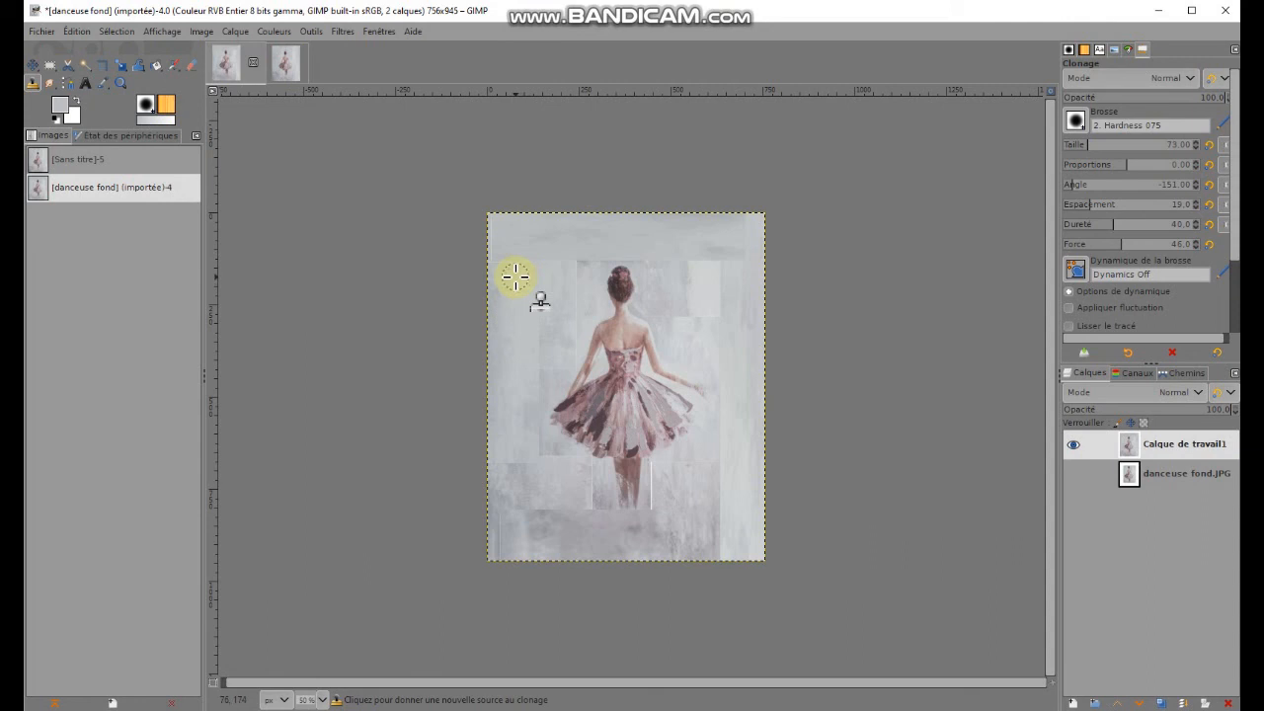
{"action": "left_click", "coordinate": [516, 276], "text": "ctrl"}
{"action": "mouse_move", "coordinate": [547, 262]}
{"action": "left_mouse_down"}
{"action": "mouse_move", "coordinate": [564, 258]}
{"action": "mouse_move", "coordinate": [549, 263]}
{"action": "left_mouse_up"}
{"action": "left_click", "coordinate": [510, 281], "text": "ctrl"}
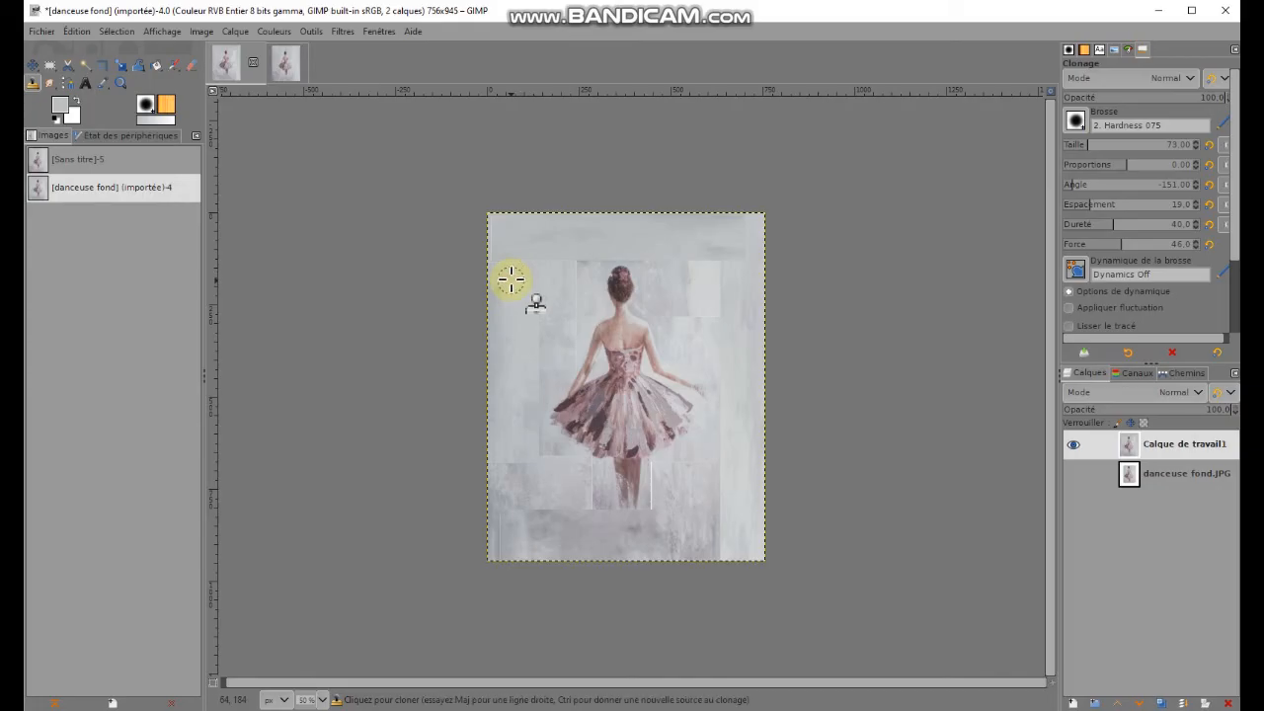
{"action": "left_click", "coordinate": [570, 247], "text": "ctrl"}
{"action": "left_click_drag", "start_coordinate": [577, 263], "coordinate": [597, 248]}
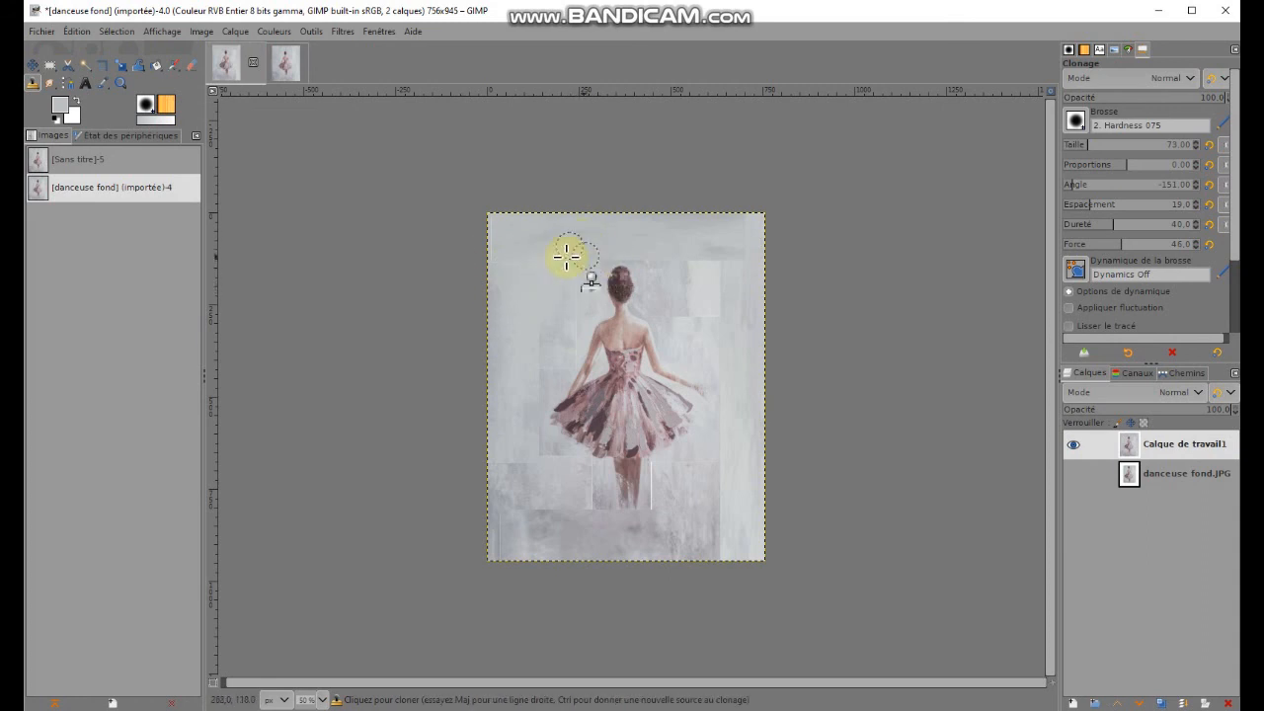
{"action": "left_click", "coordinate": [565, 265], "text": "ctrl"}
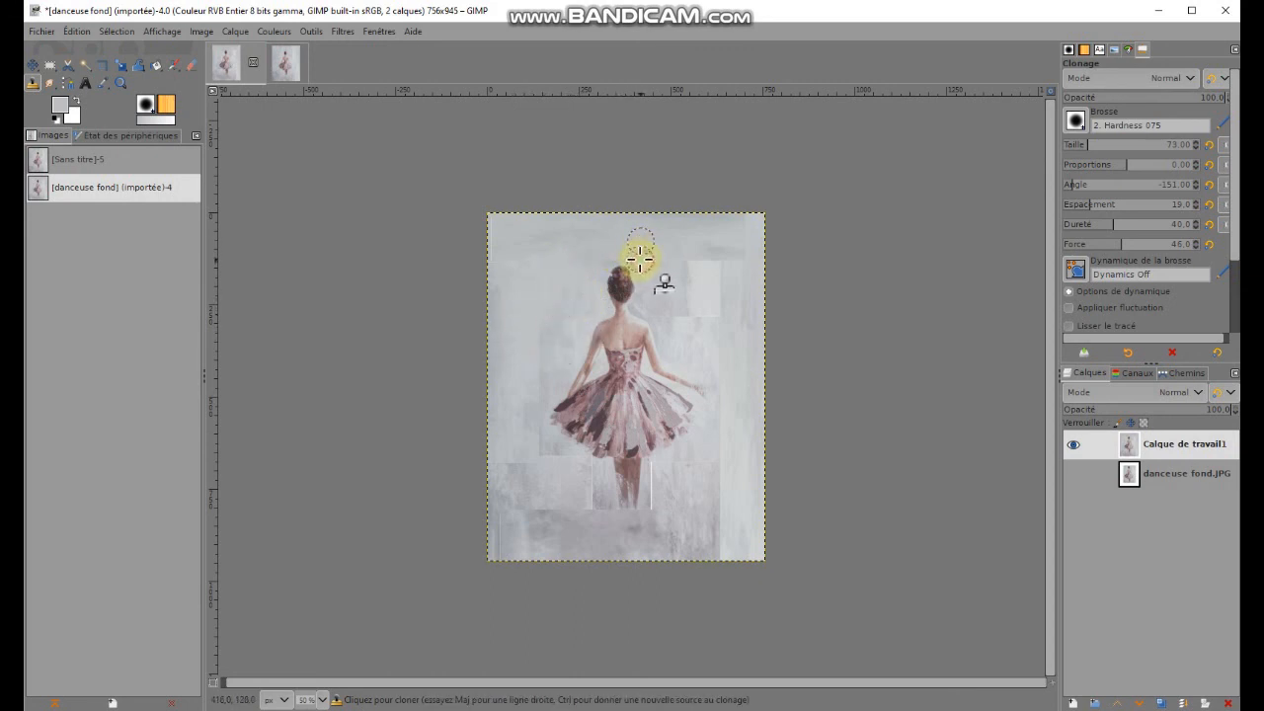
{"action": "left_click_drag", "start_coordinate": [640, 259], "coordinate": [594, 257]}
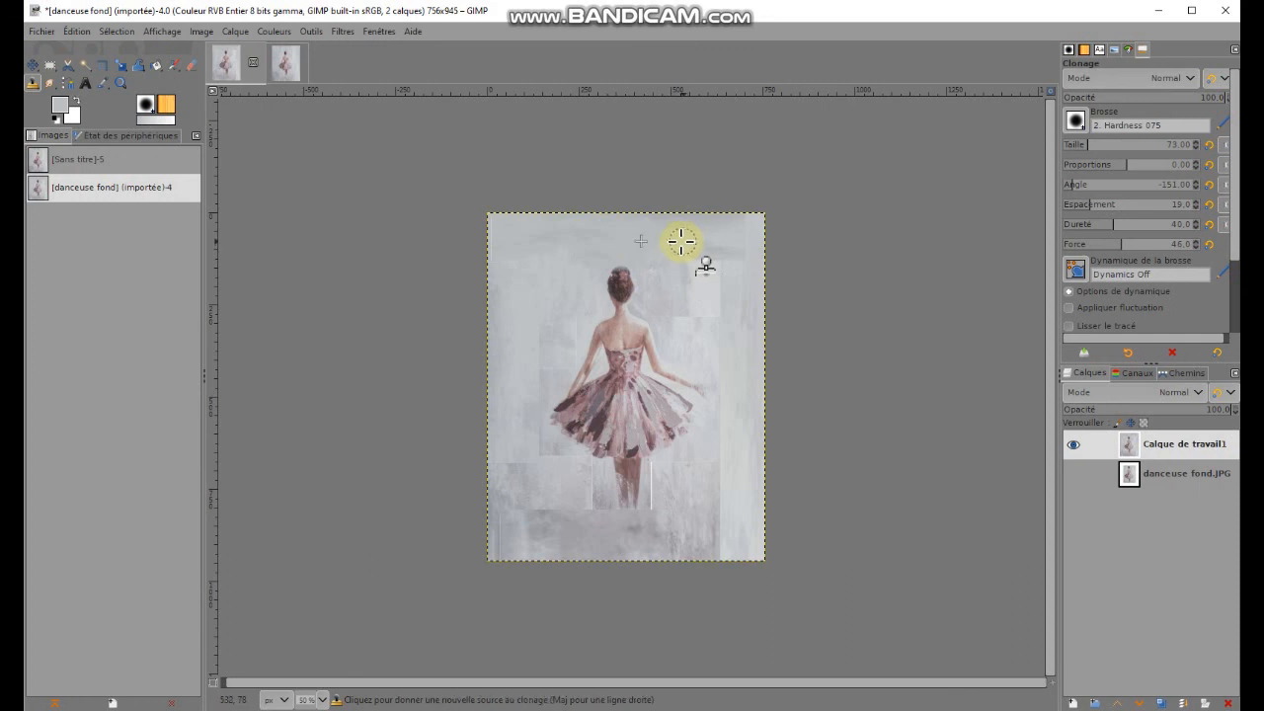
Clone nearby background over the seams and the light patch in the canvas's upper-right area.
{"action": "key", "text": "ctrl"}
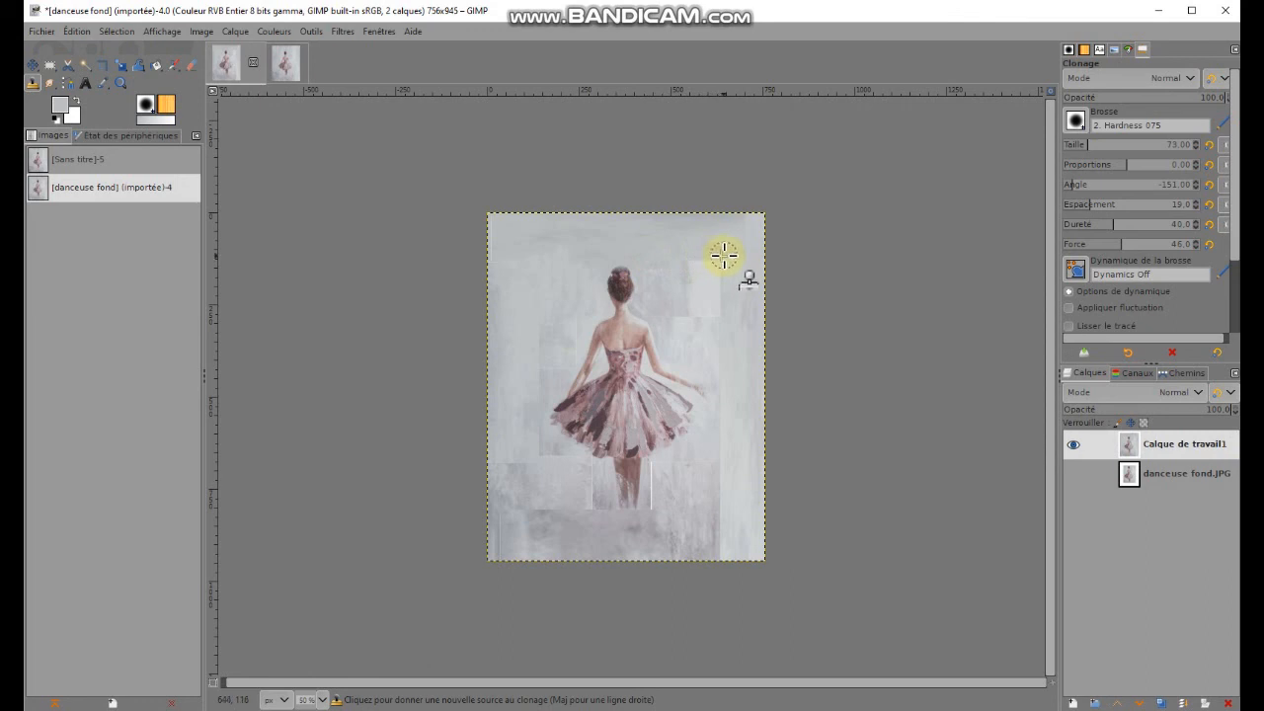
{"action": "left_click", "coordinate": [682, 257], "text": "ctrl"}
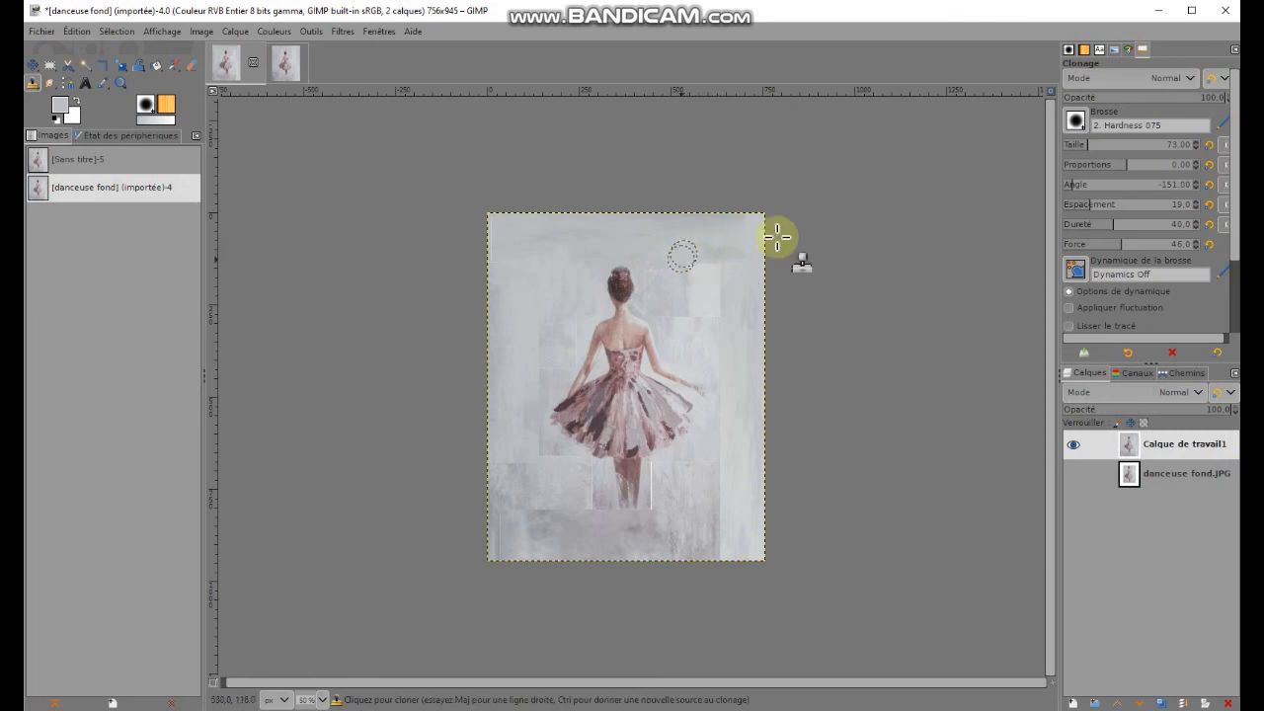
{"action": "key", "text": "ctrl"}
{"action": "left_click", "coordinate": [701, 291], "text": "ctrl"}
{"action": "left_click_drag", "start_coordinate": [713, 268], "coordinate": [748, 264]}
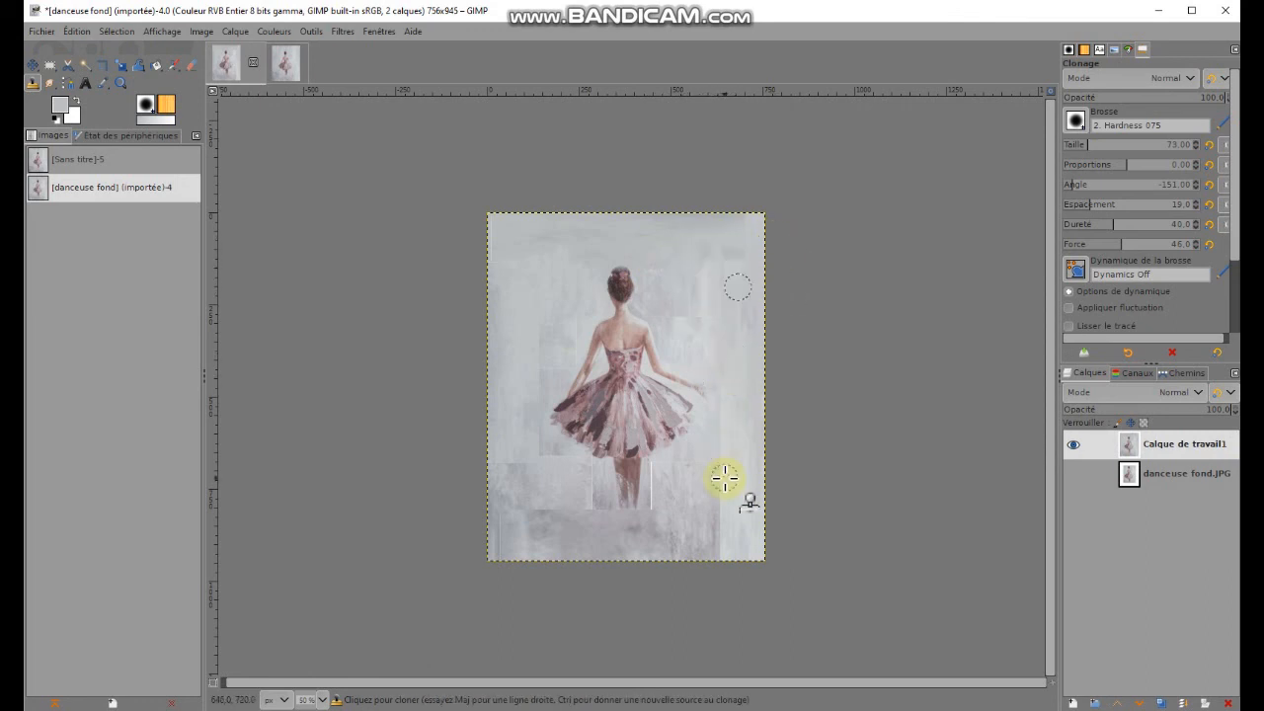
Clone background over the vertical seam along the canvas's right side and over the patch edges right of the dancer's legs.
{"action": "left_click", "coordinate": [732, 444], "text": "ctrl"}
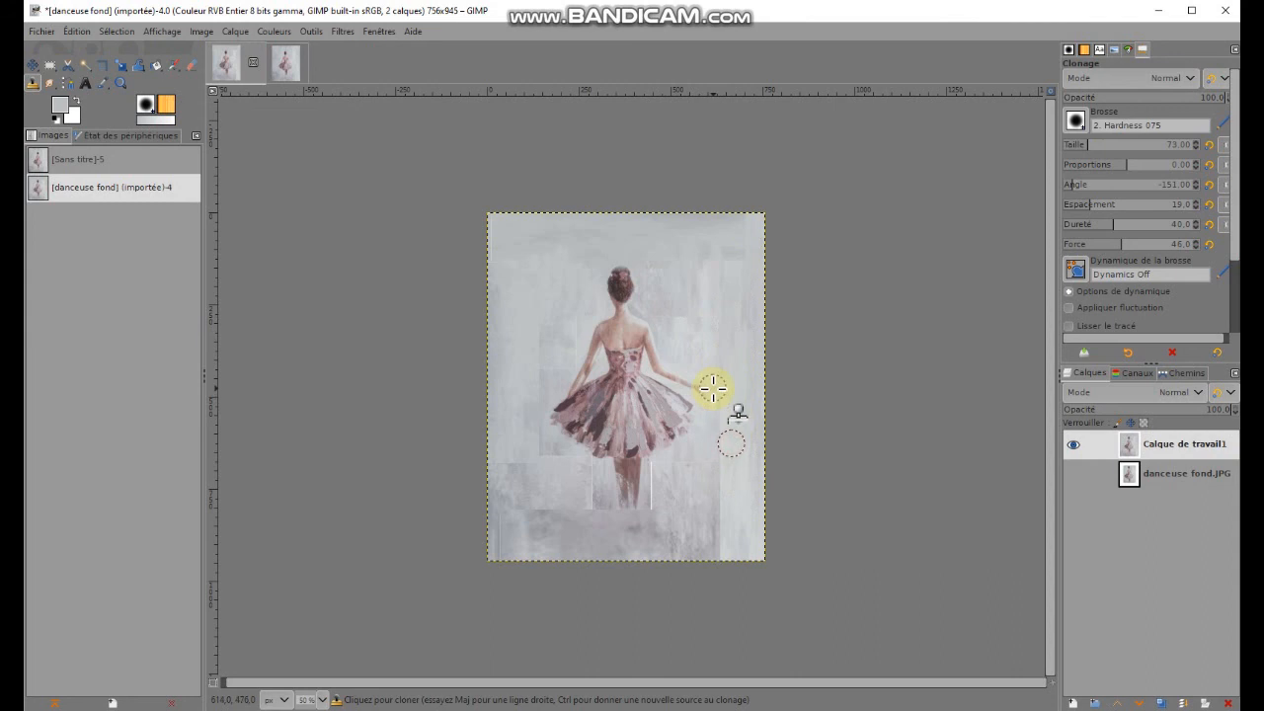
{"action": "left_click", "coordinate": [739, 480], "text": "ctrl"}
{"action": "left_click_drag", "start_coordinate": [720, 520], "coordinate": [720, 564]}
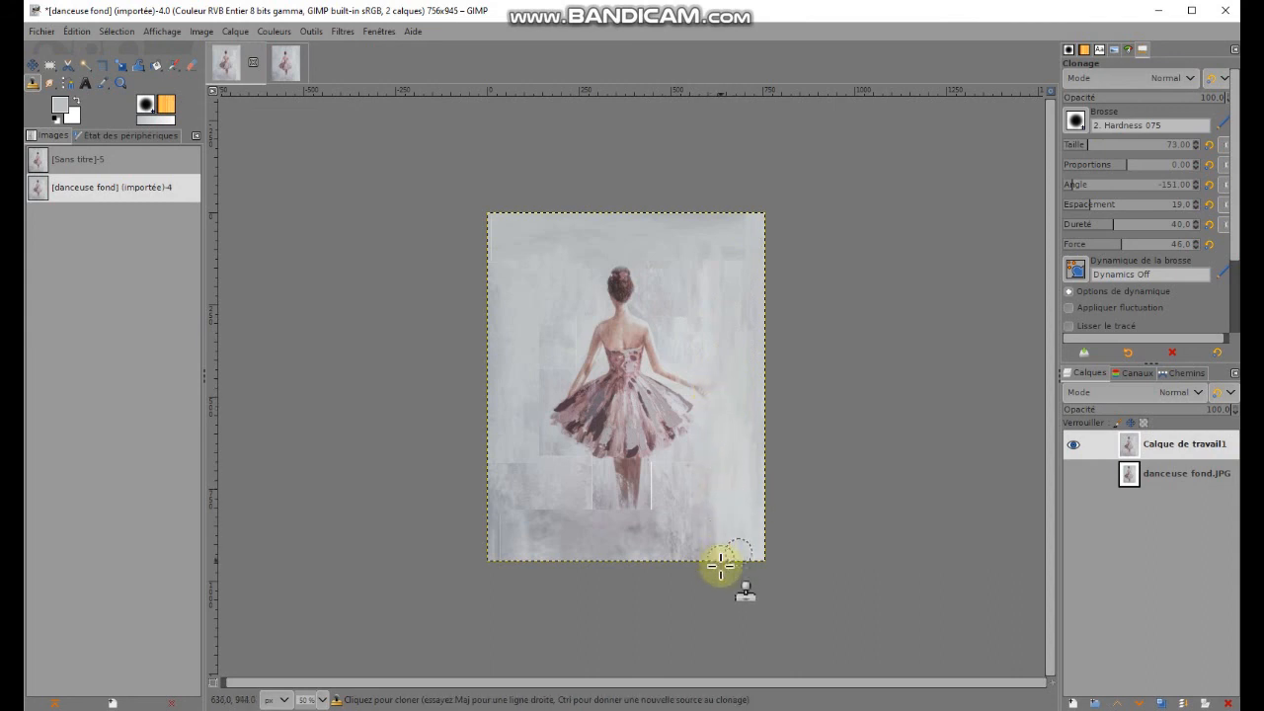
{"action": "left_click", "coordinate": [698, 480], "text": "ctrl"}
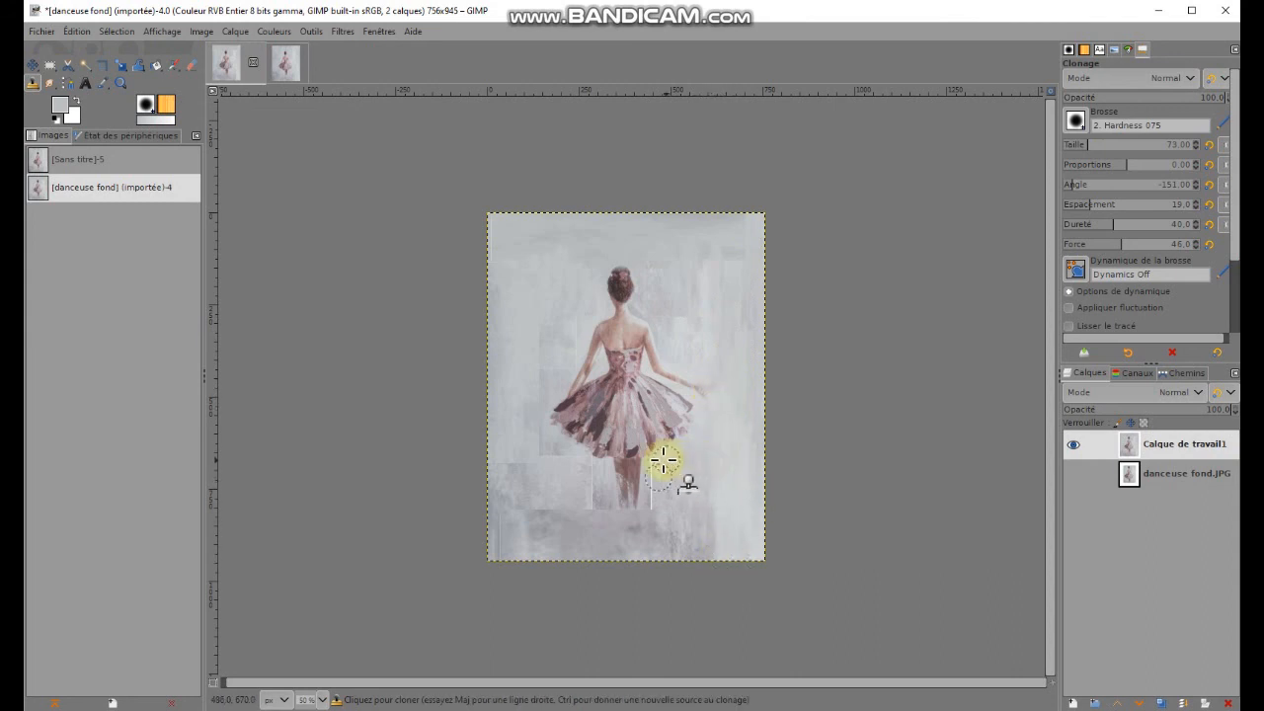
{"action": "left_click", "coordinate": [677, 507], "text": "ctrl"}
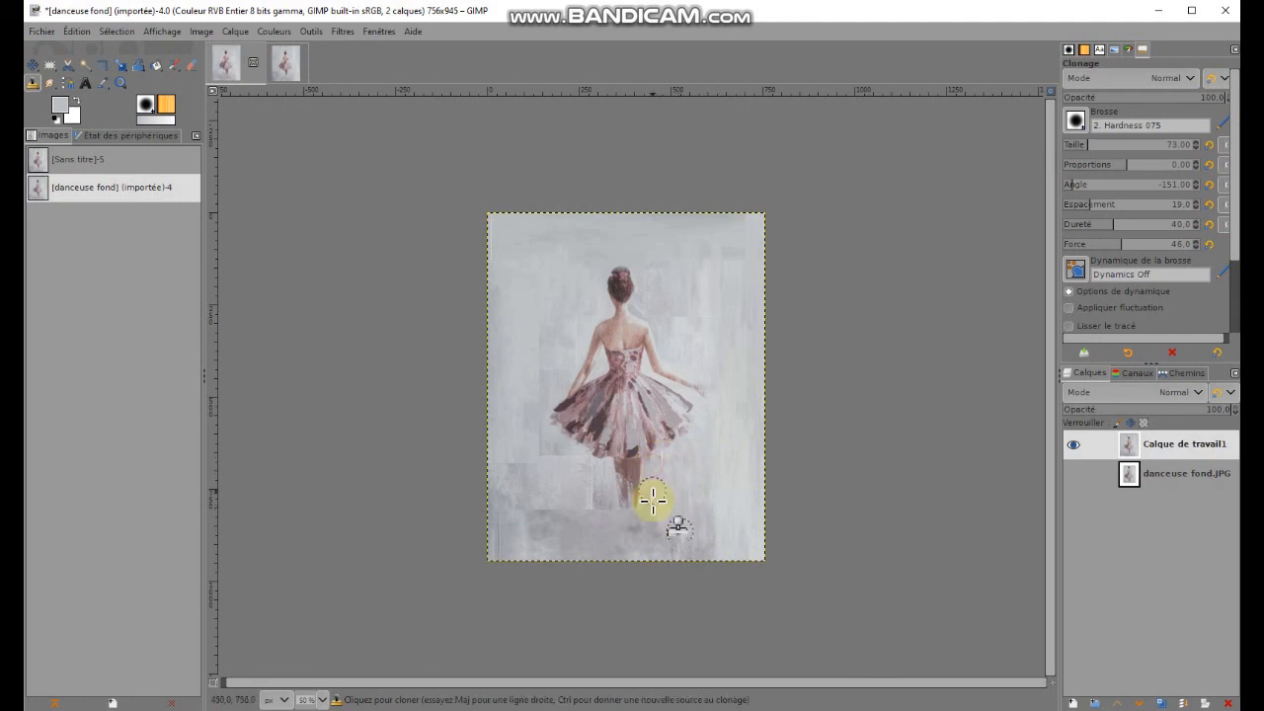
Switch to the finished dancer image and compare its working layer with the original danceuse fond.JPG layer by toggling their visibility.
{"action": "left_click", "coordinate": [278, 62]}
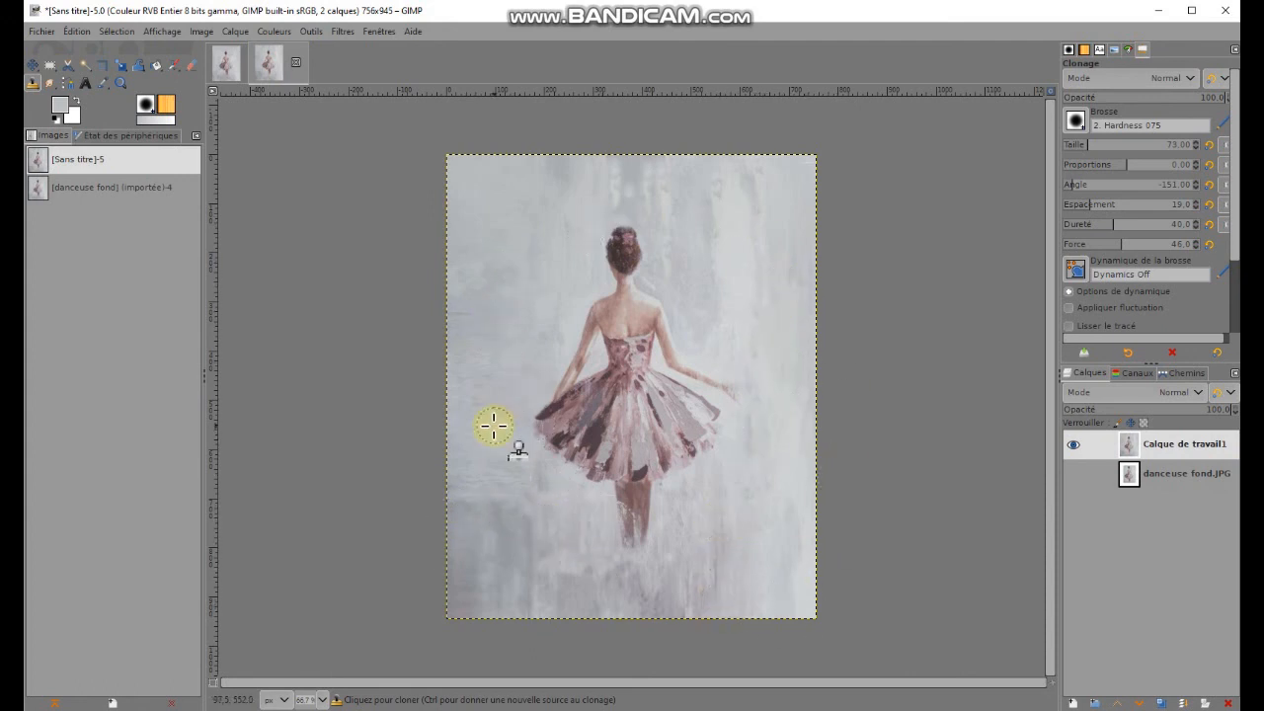
{"action": "left_click", "coordinate": [1161, 475]}
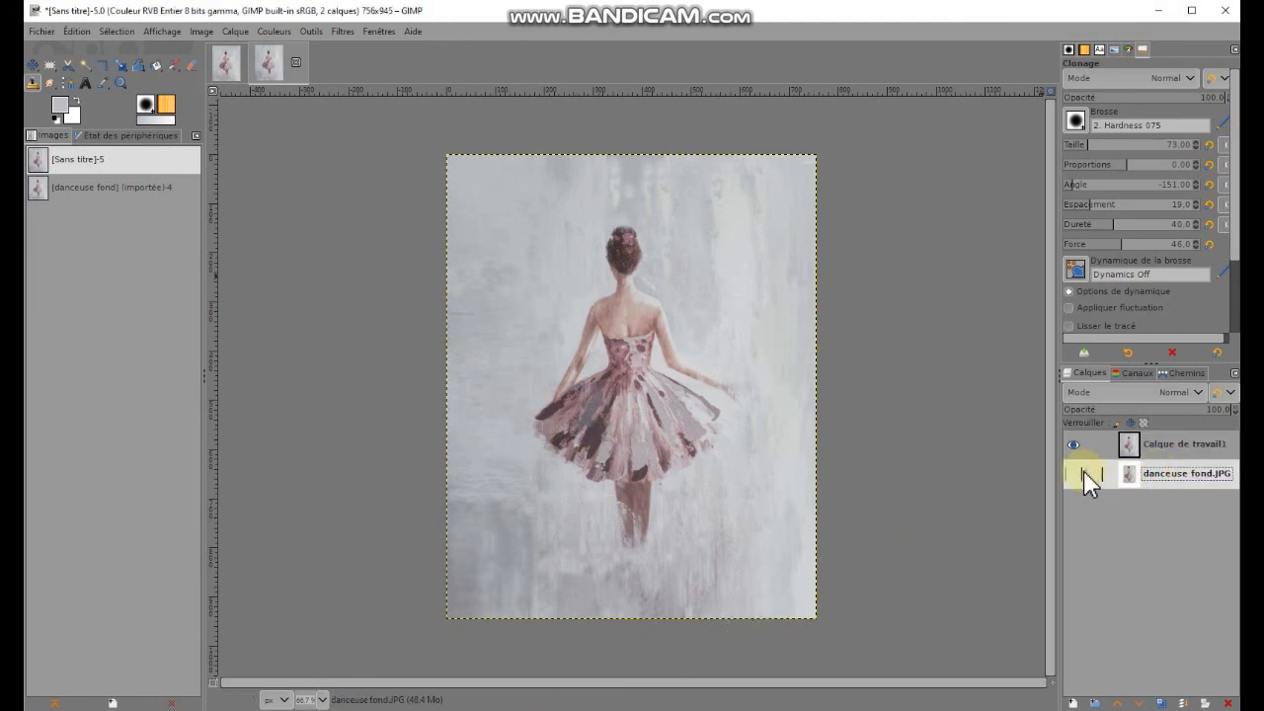
{"action": "left_click", "coordinate": [1072, 475]}
{"action": "left_click", "coordinate": [1073, 445]}
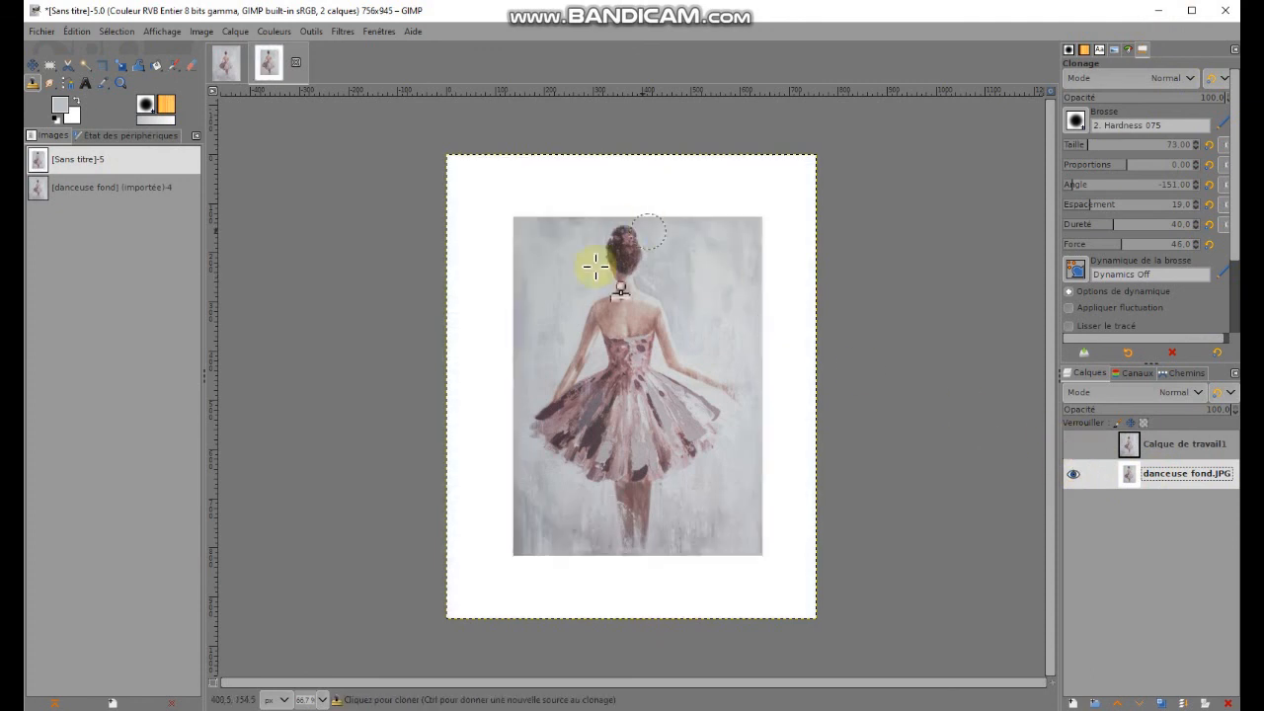
{"action": "left_click", "coordinate": [1074, 445]}
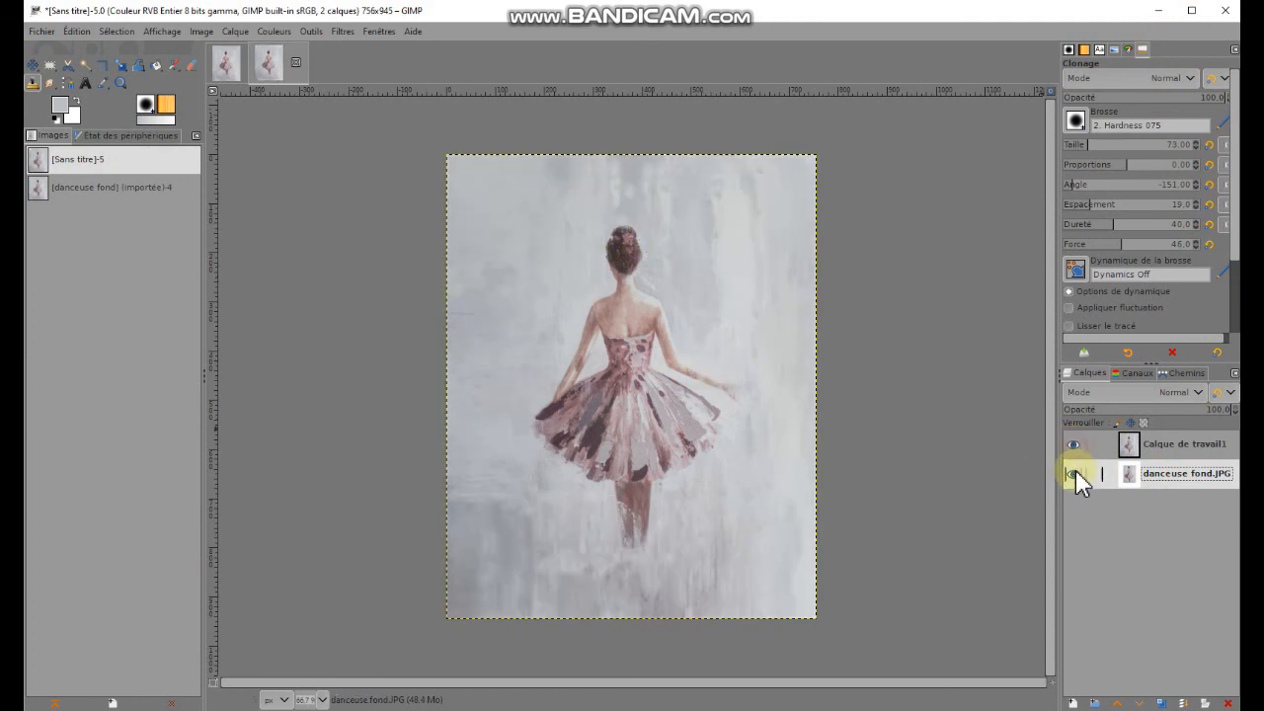
{"action": "left_click", "coordinate": [1074, 475]}
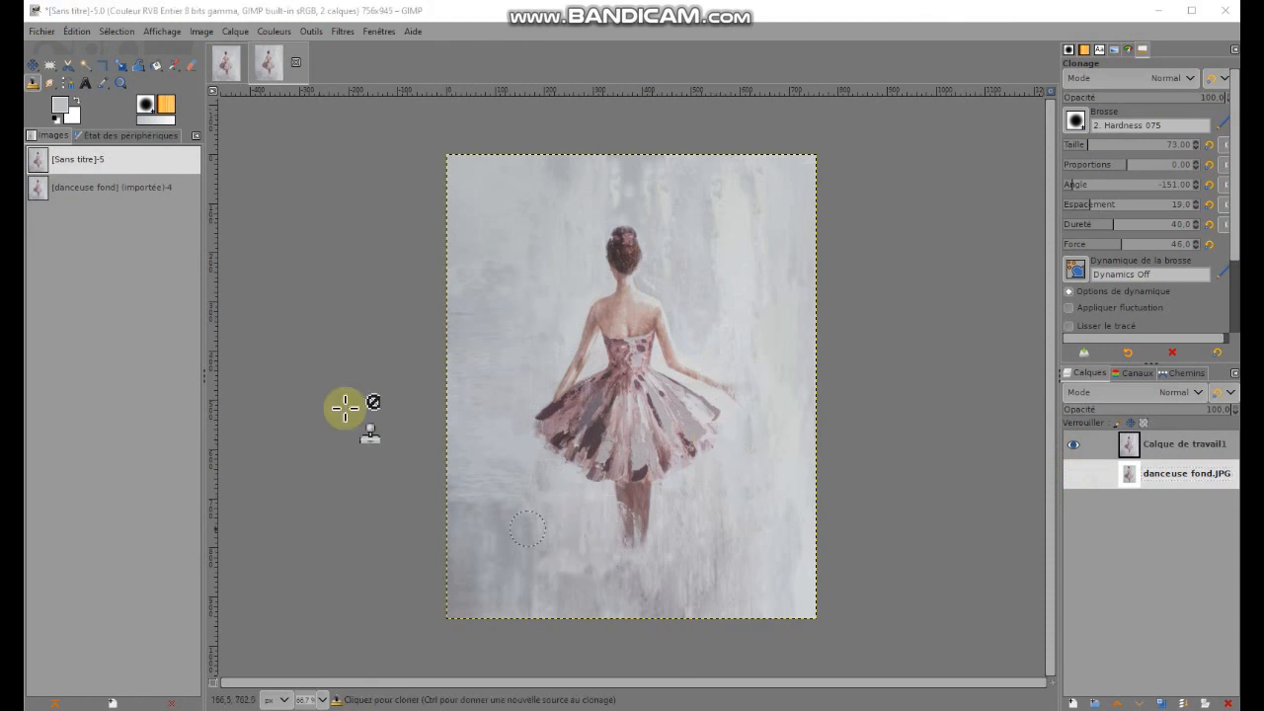
Open the save dialog for the finished dancer image.
{"action": "left_click", "coordinate": [44, 33]}
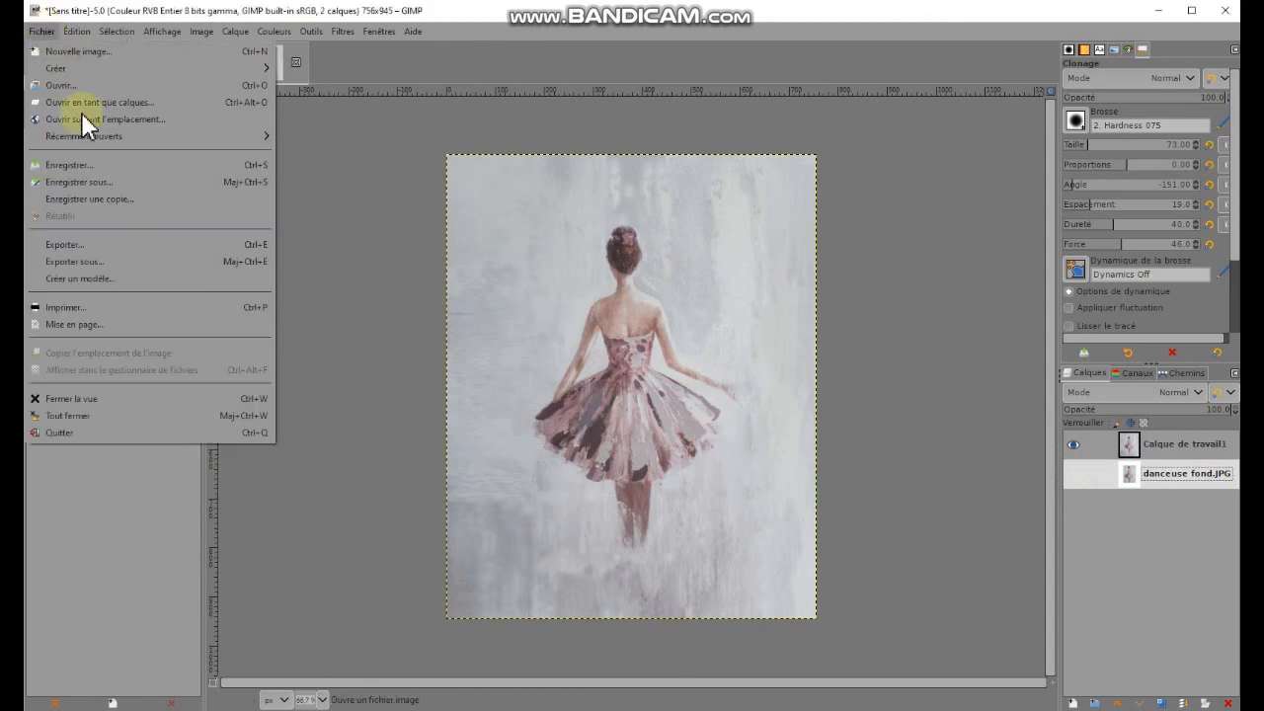
{"action": "left_click", "coordinate": [64, 178]}
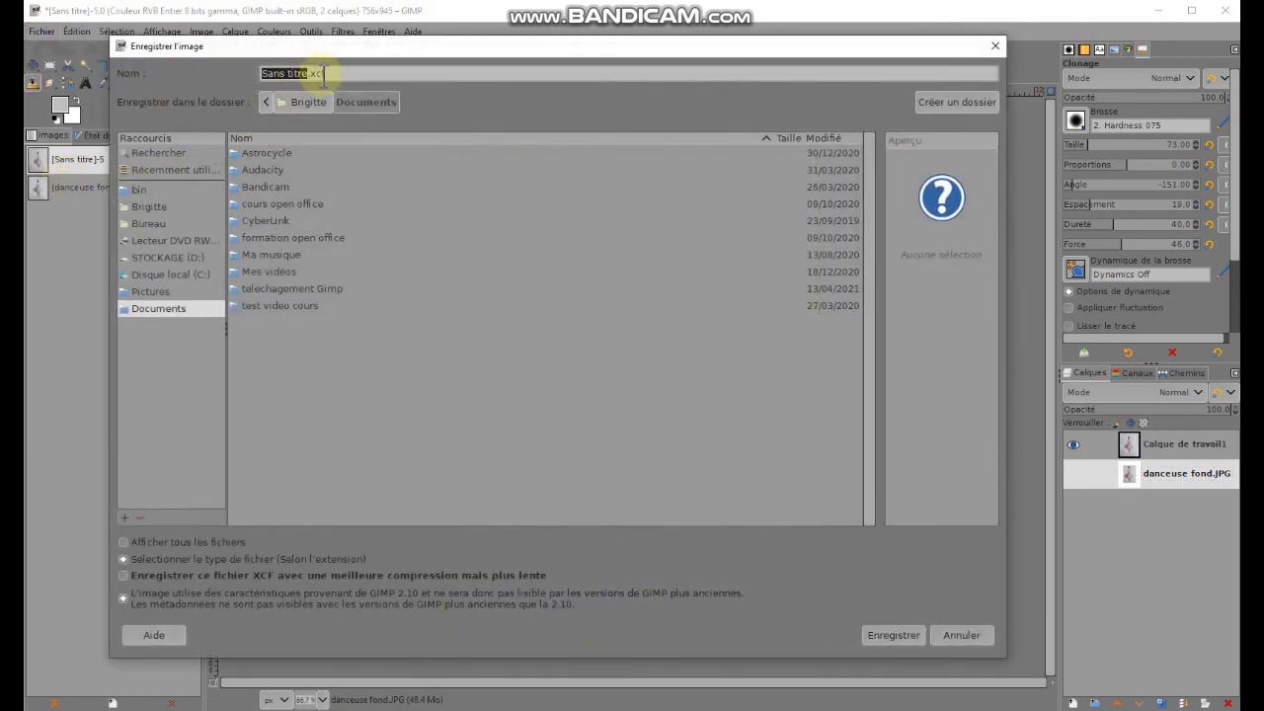